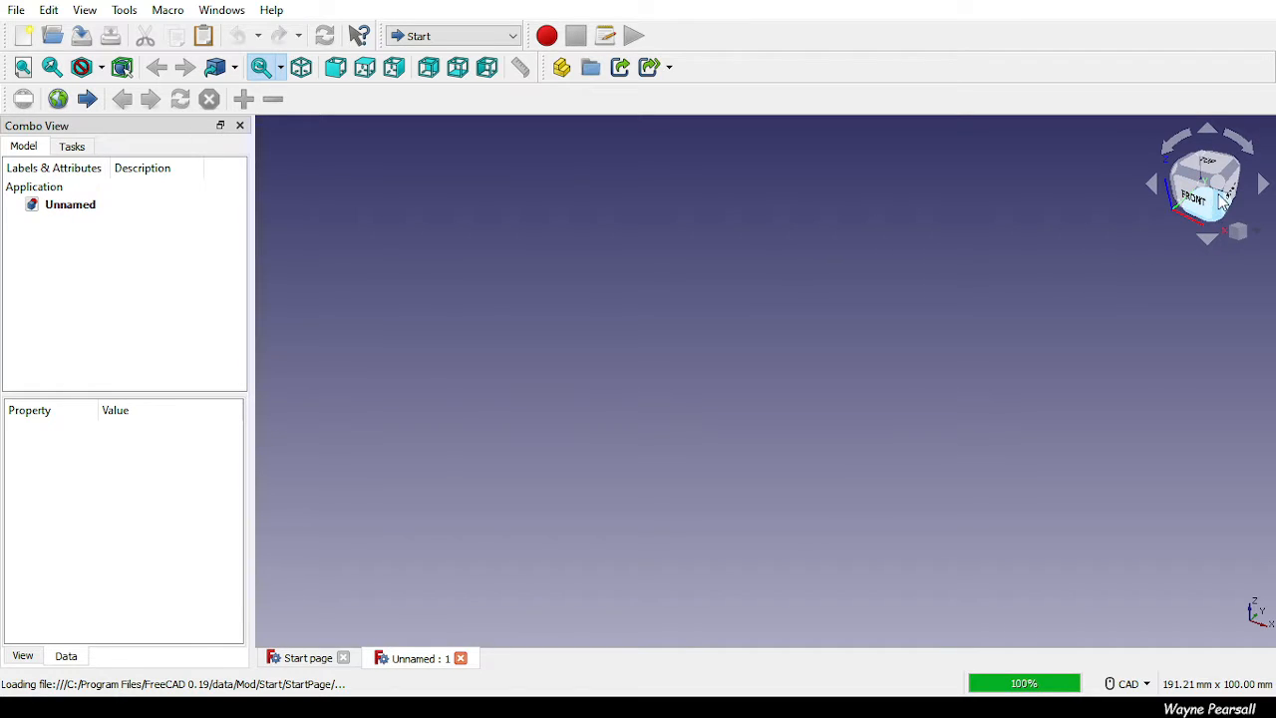
Close the open unnamed document and create a new empty document, selecting it in the model tree.
drag(1209, 222, 1208, 195)
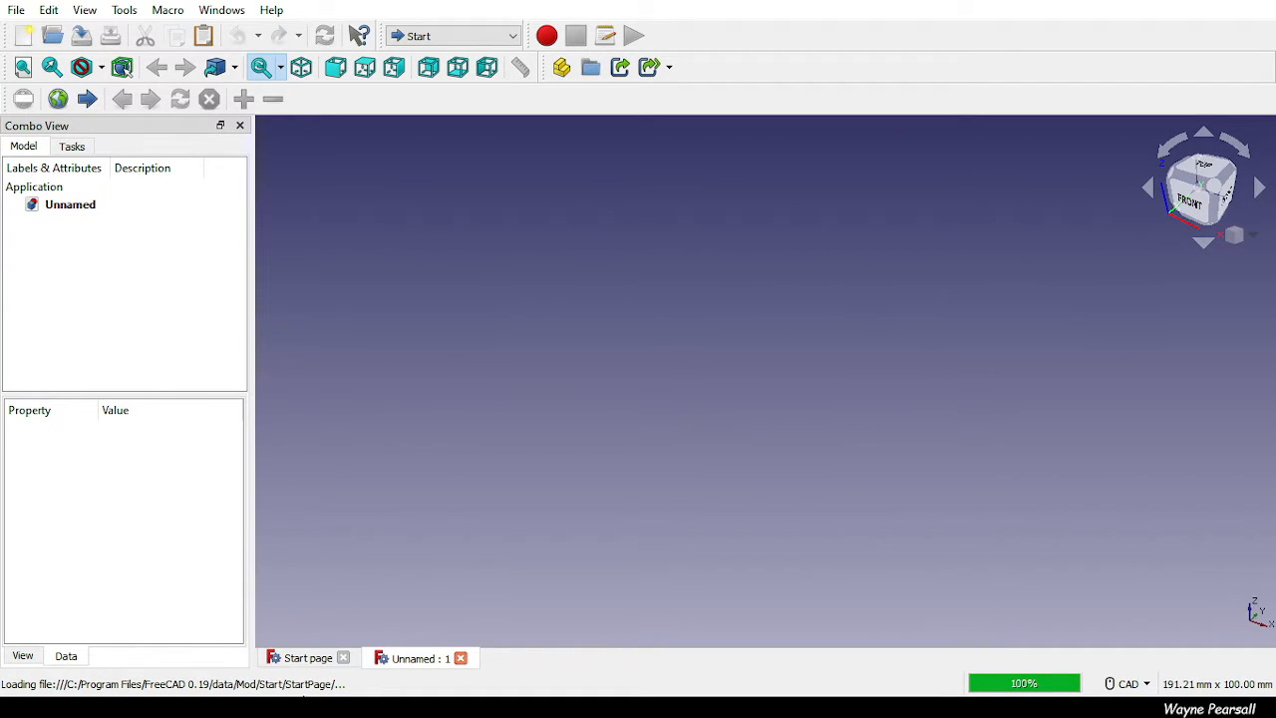
click(461, 658)
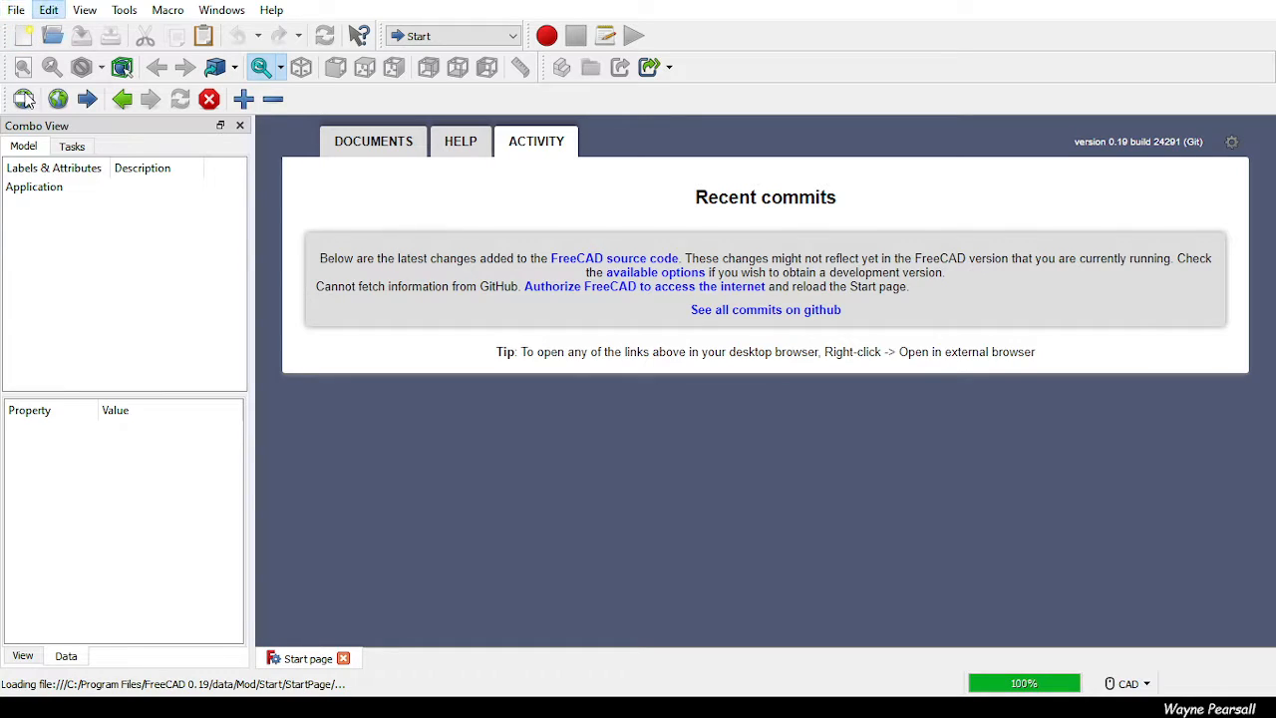
click(22, 37)
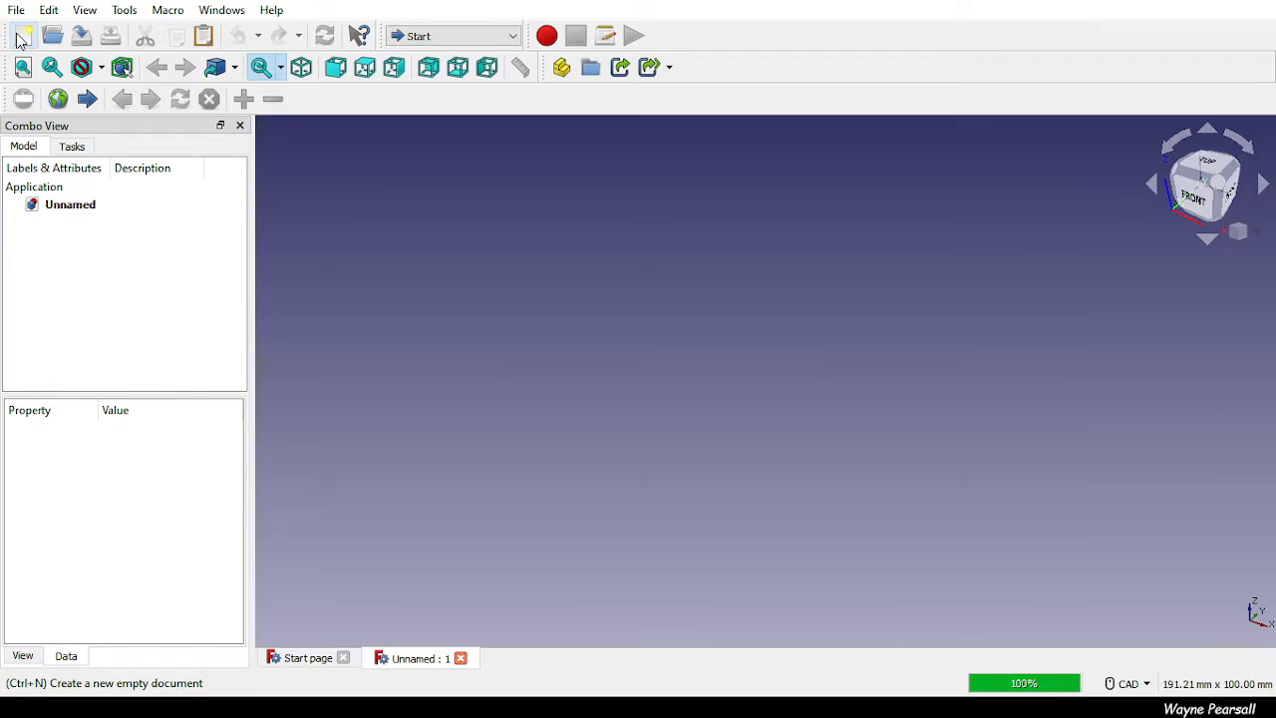
click(88, 211)
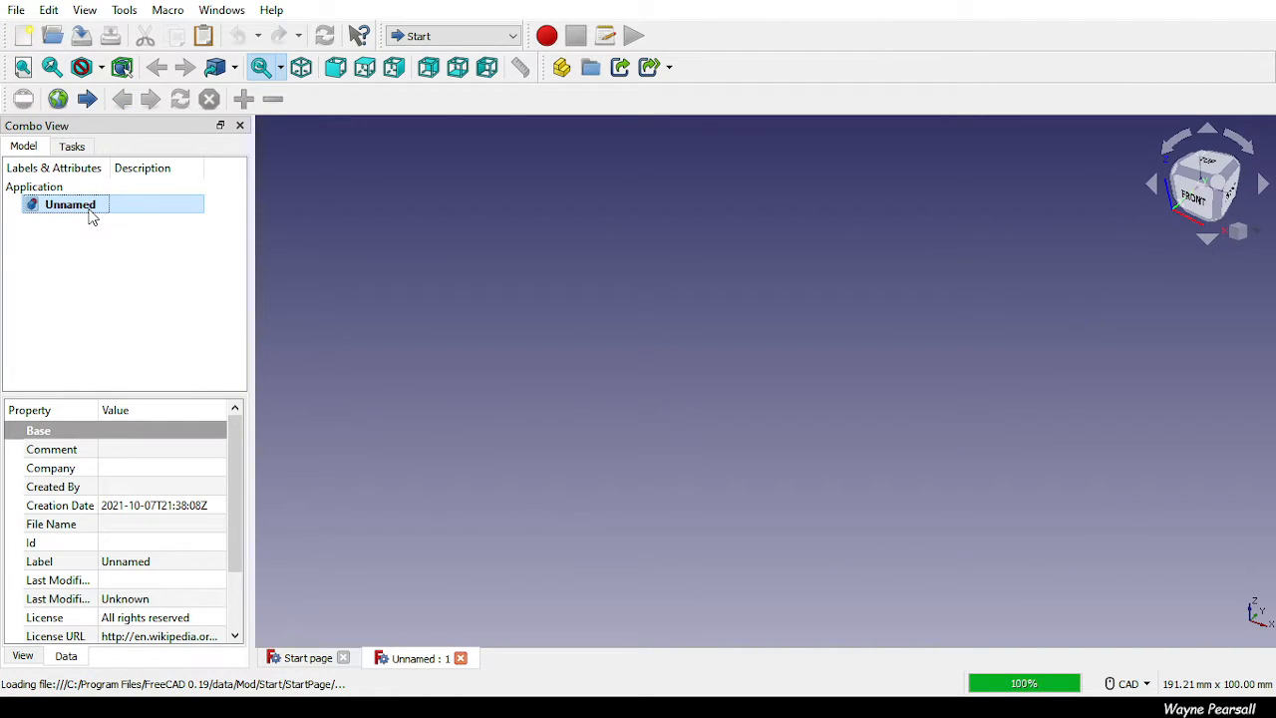
Switch to the Part workbench and create a solid cube with the default dimensions.
click(440, 43)
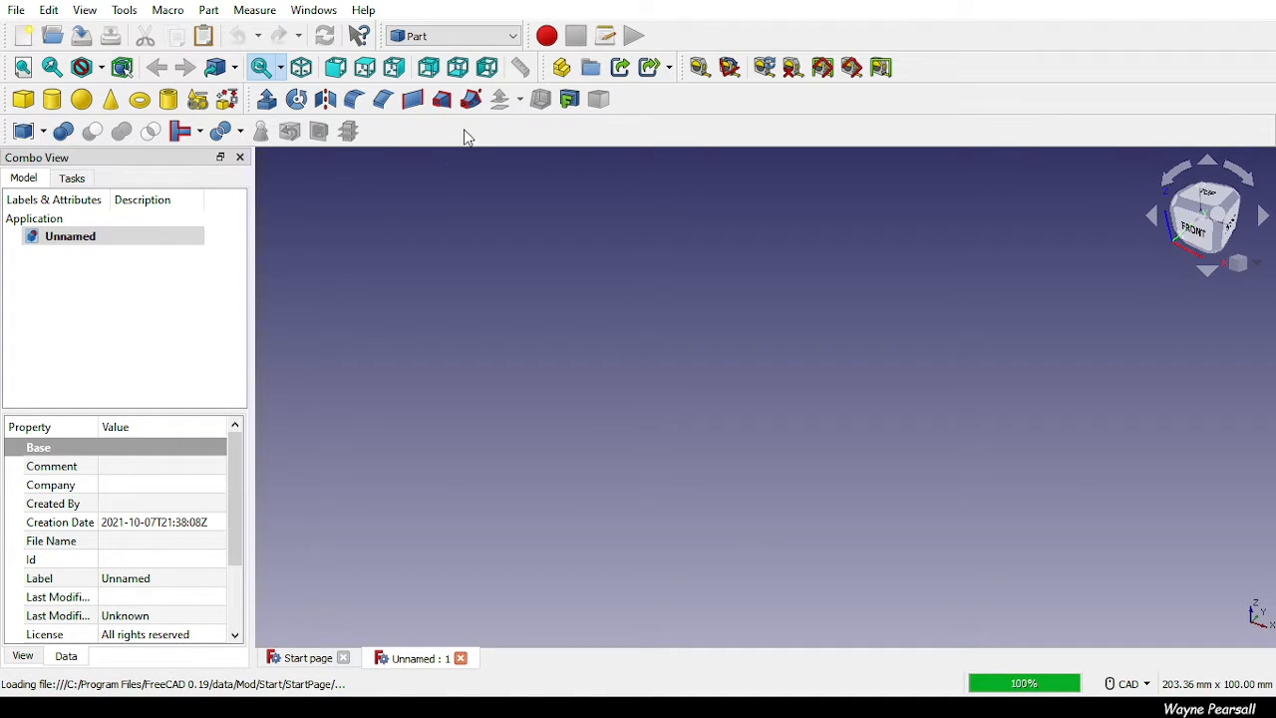
click(536, 379)
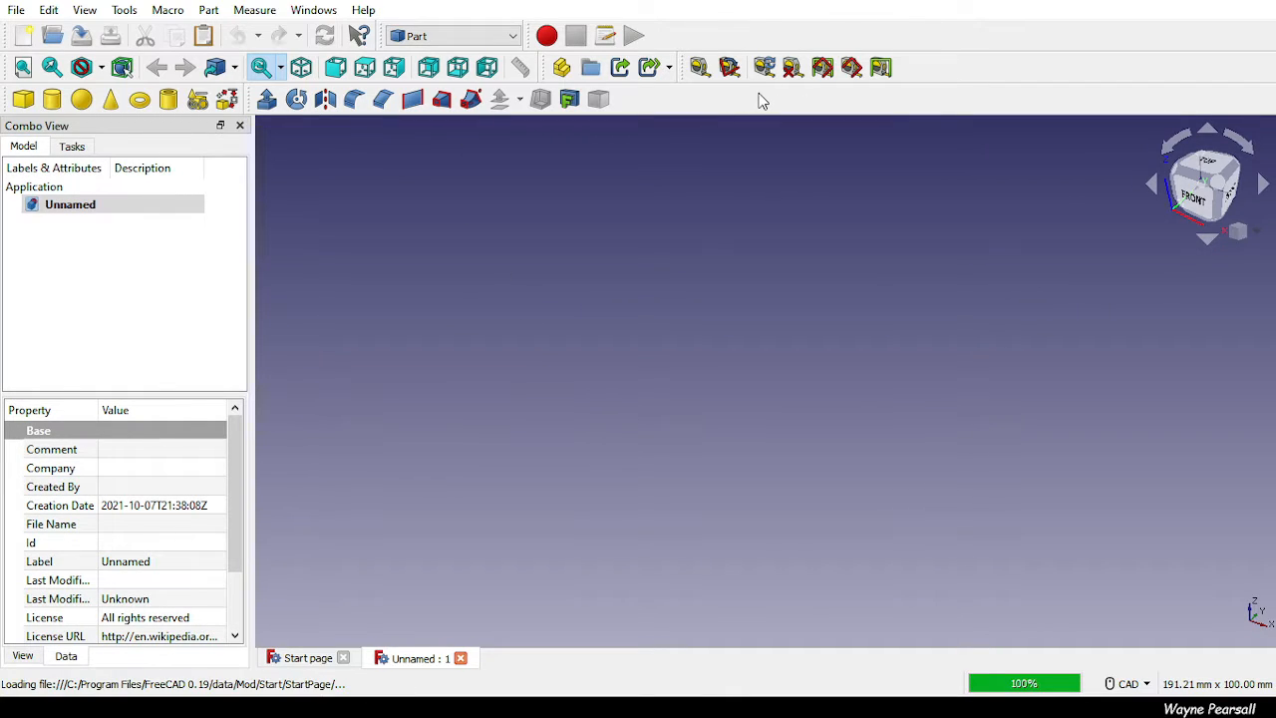
click(831, 344)
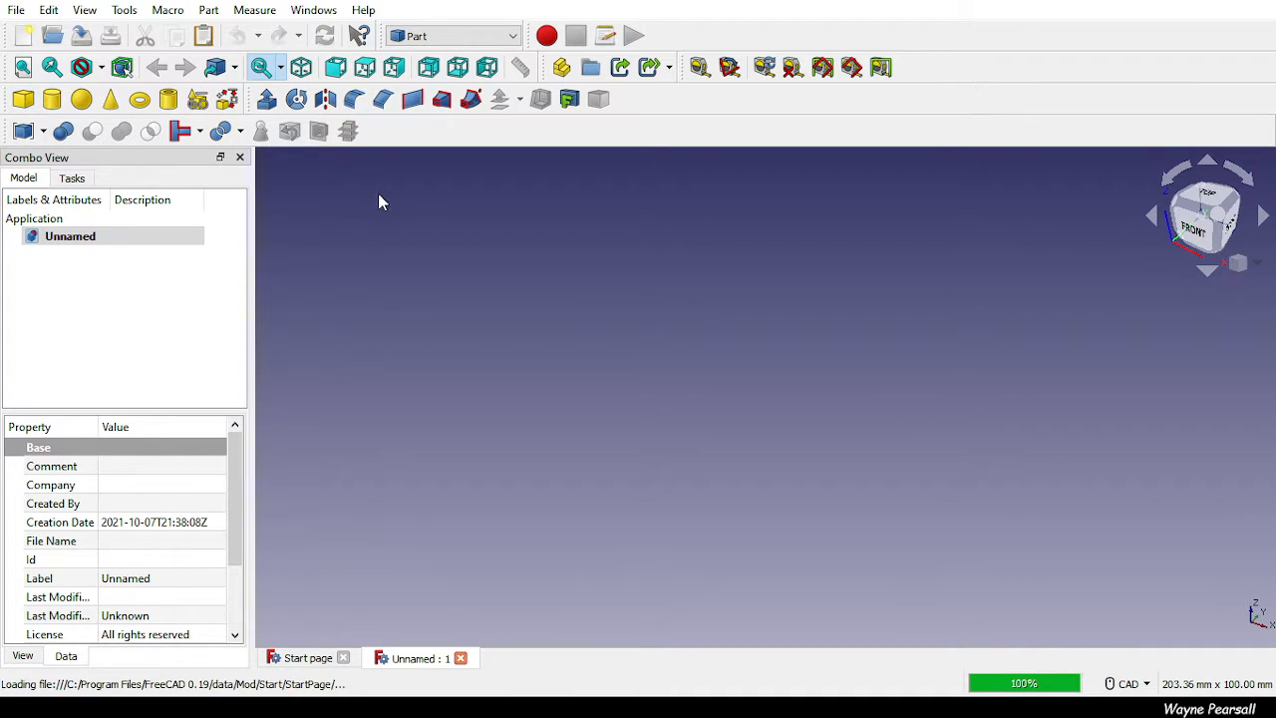
click(22, 100)
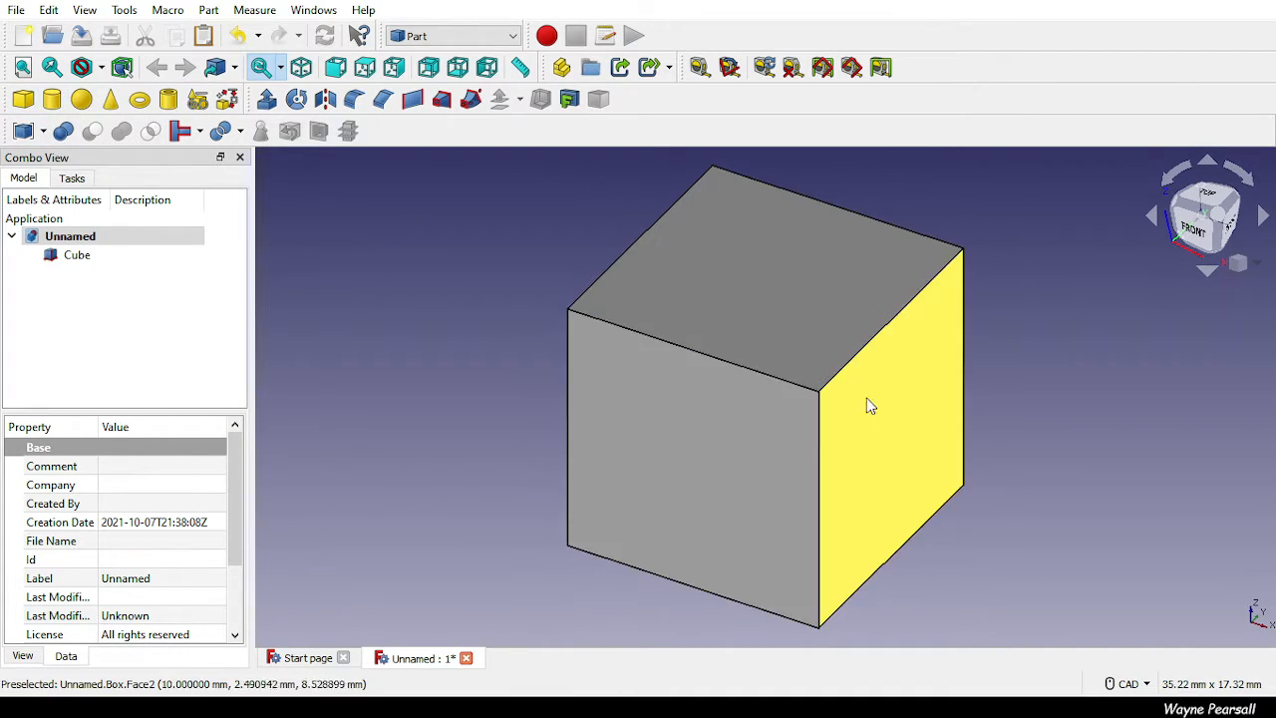
Pan the cube out of view and zoom in closely on its side face, fitting the whole model in view after each.
middle_drag(940, 542, 898, 547)
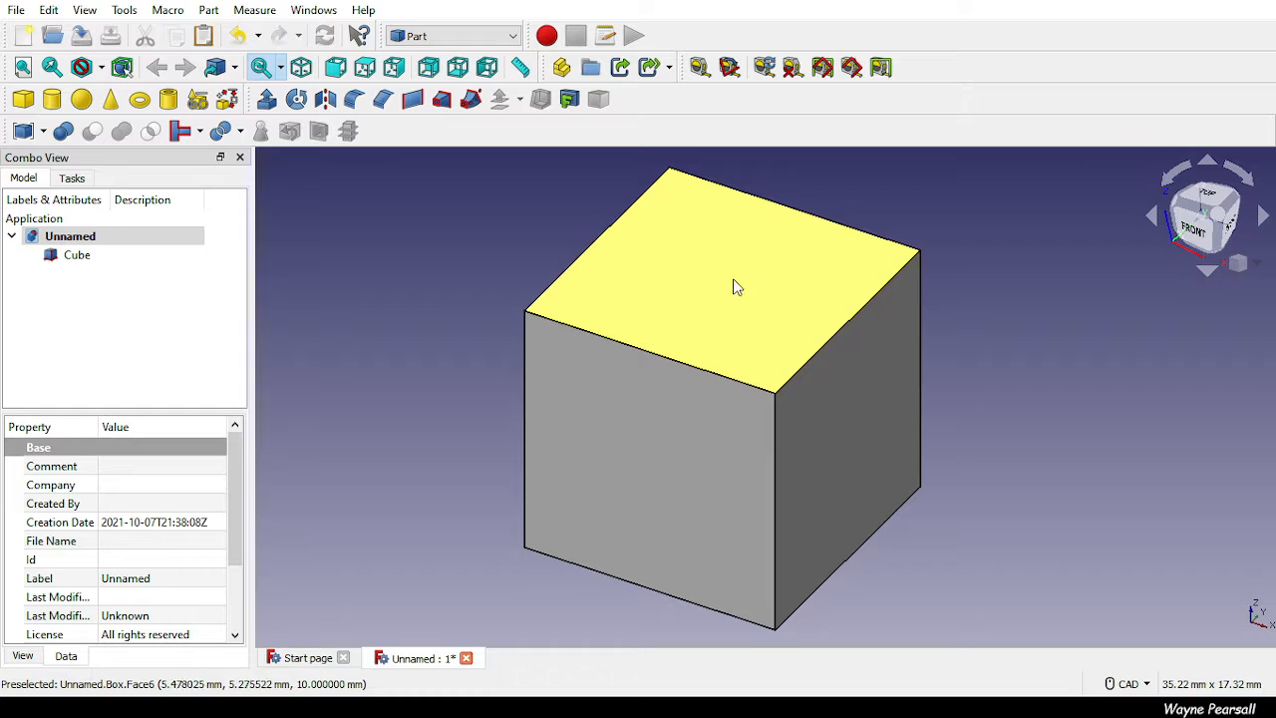
middle_drag(667, 345, 285, 338)
middle_drag(475, 451, 367, 369)
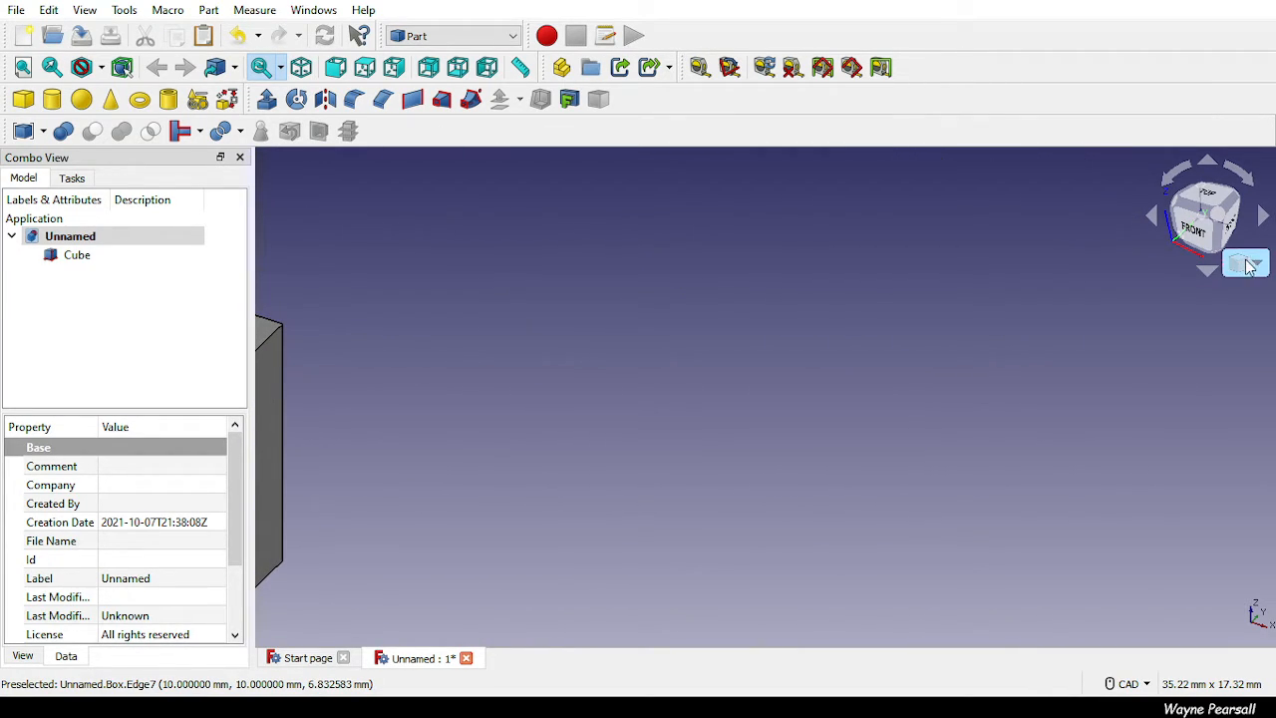
key(v)
key(f)
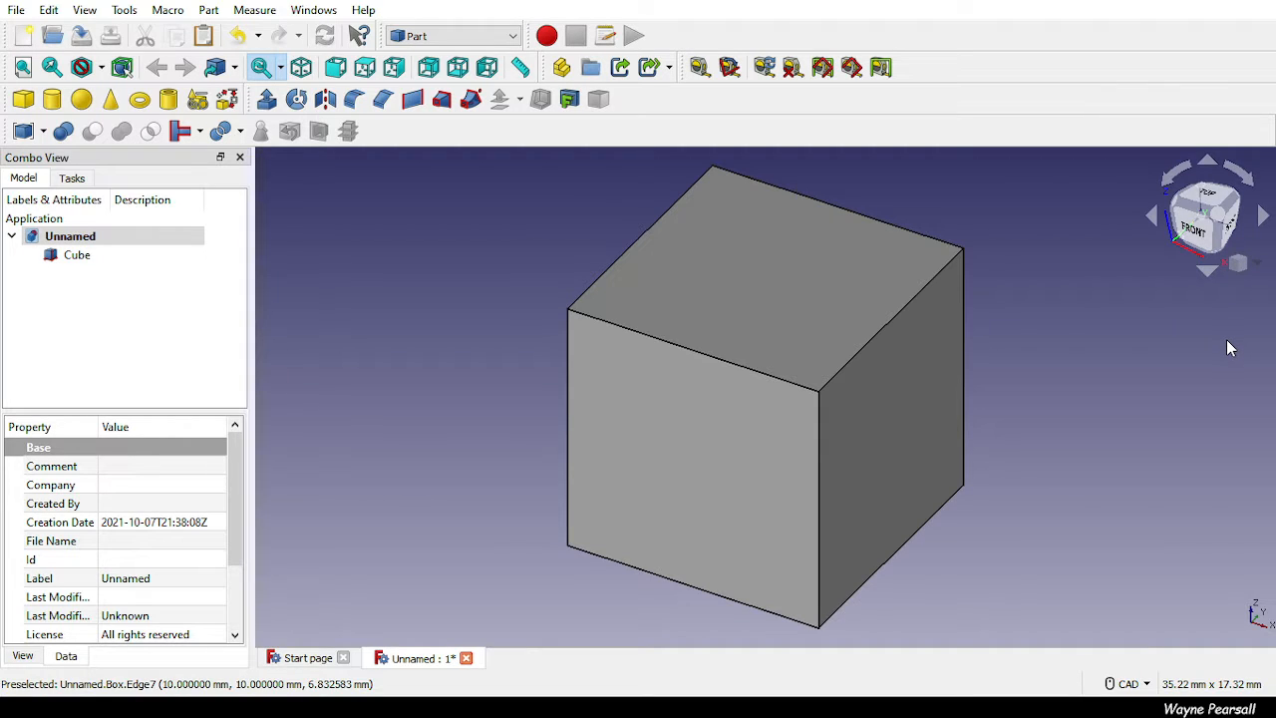
scroll(931, 305, up, 5)
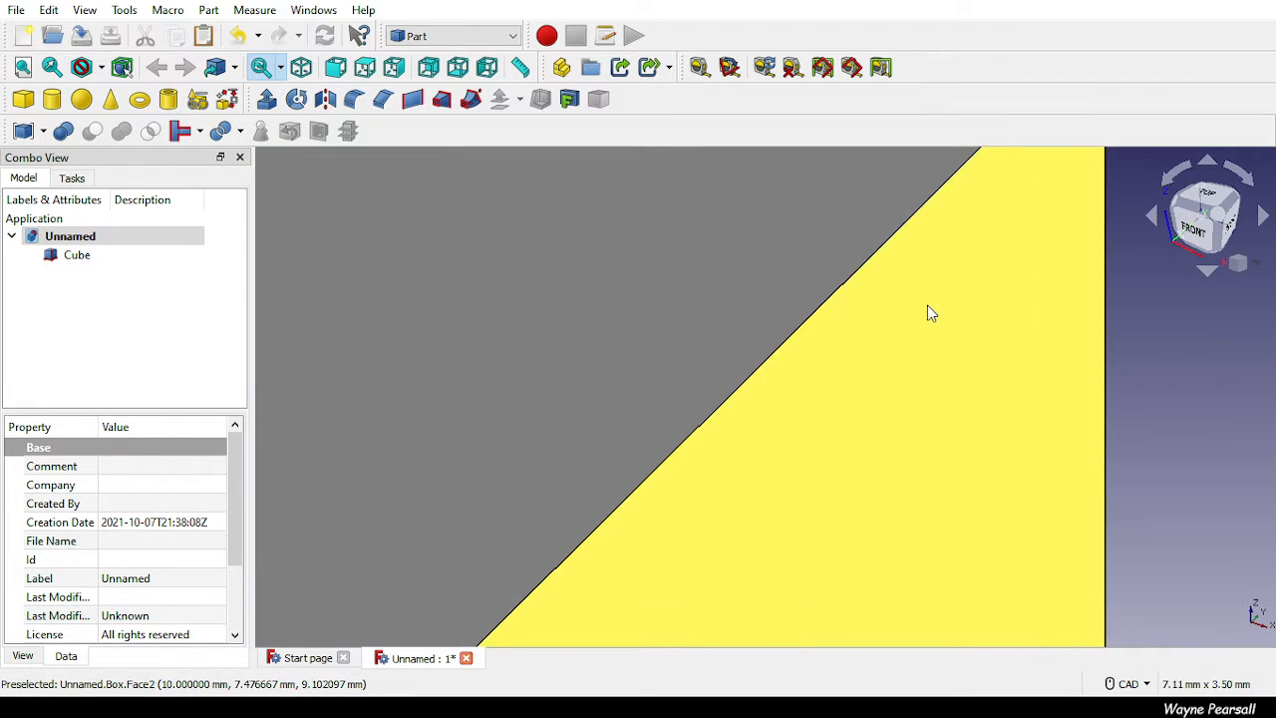
scroll(927, 313, up, 3)
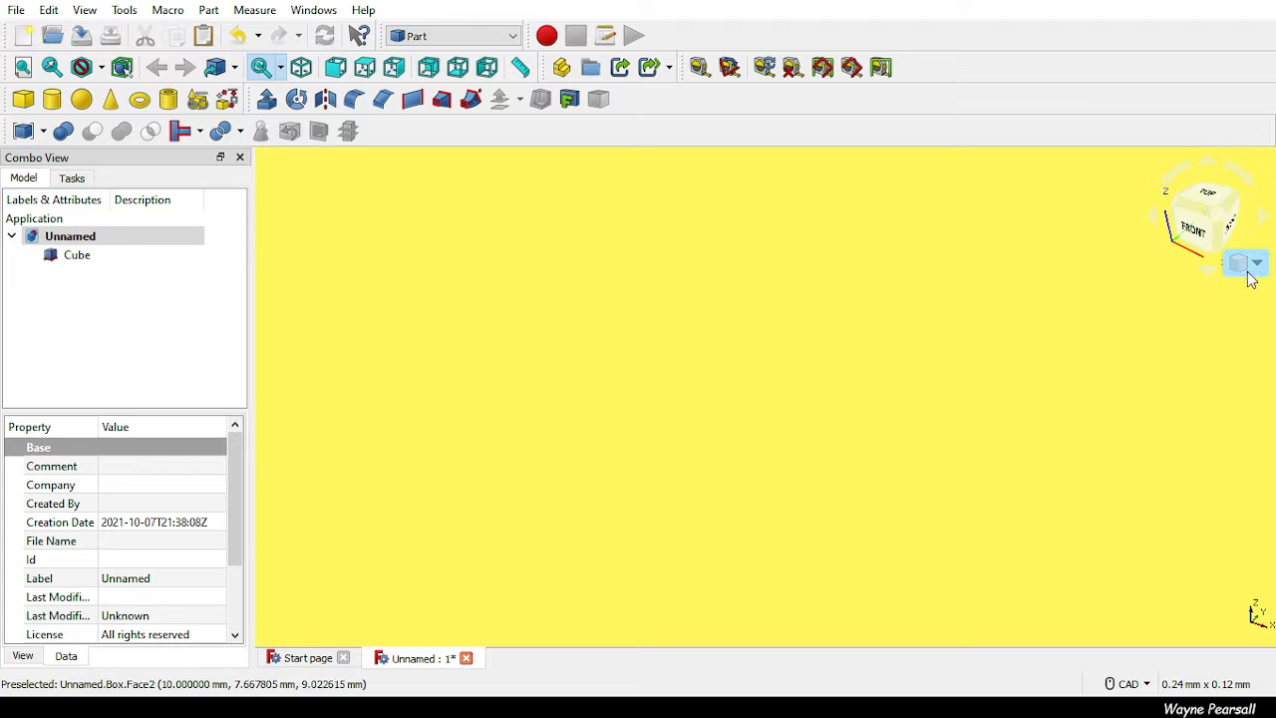
key(v)
key(f)
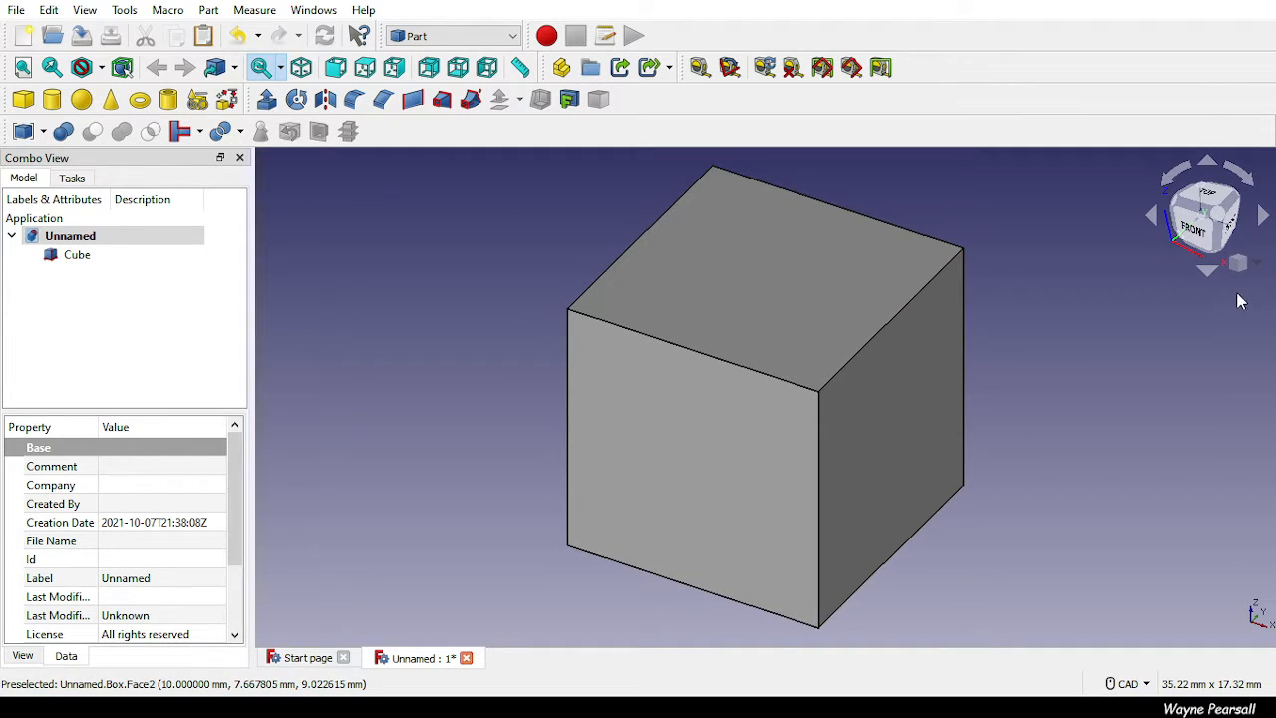
Set the isometric view and compare perspective projection with orthographic projection, finishing in orthographic.
key(0)
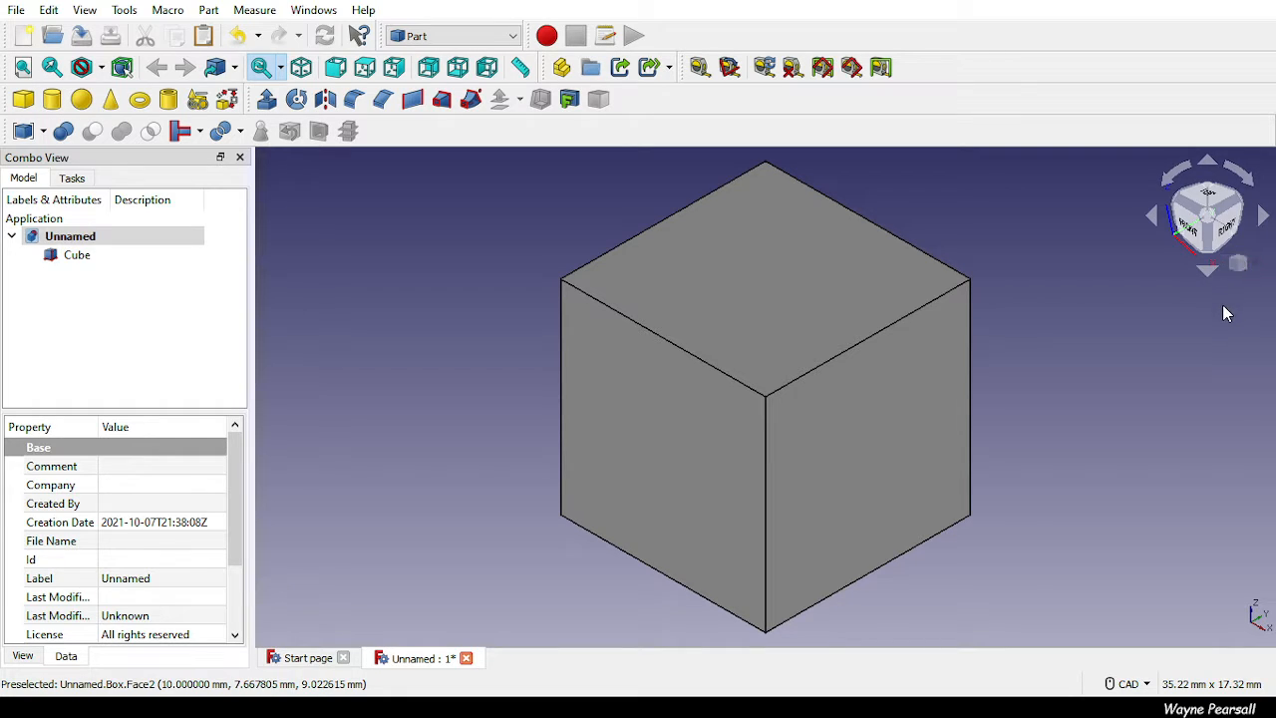
key(v)
key(p)
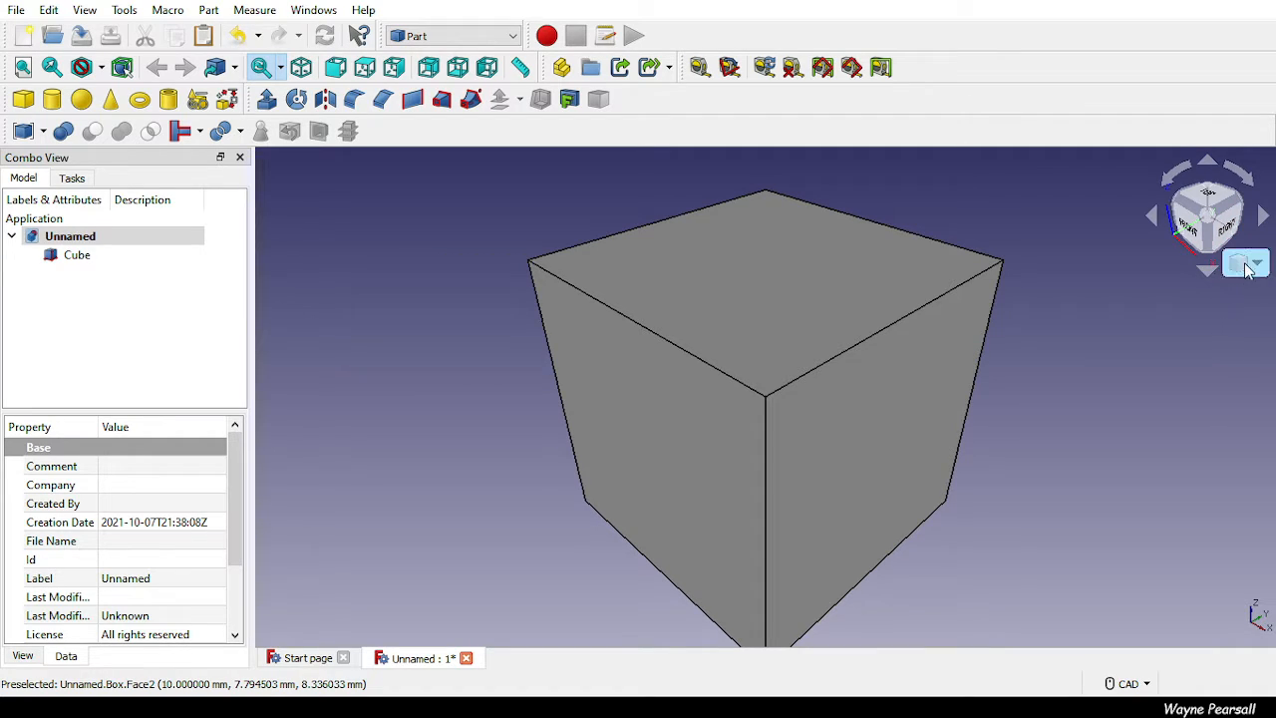
key(v)
key(o)
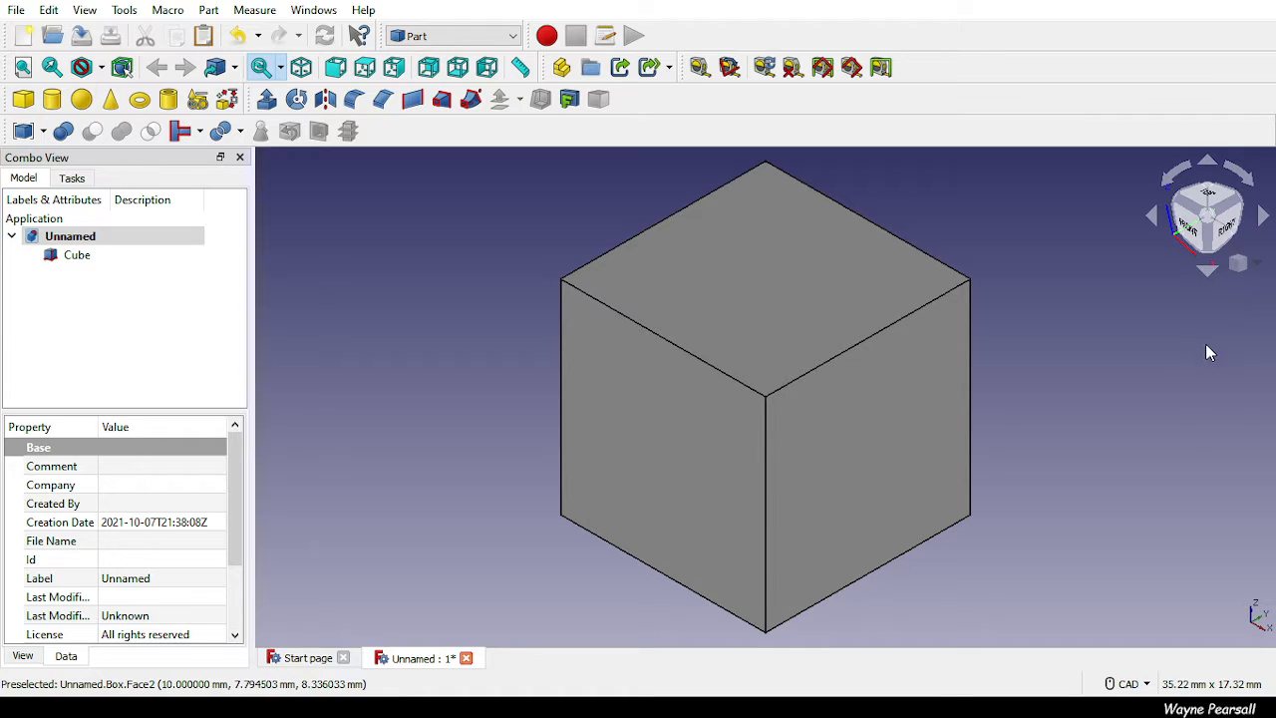
Inspect the cube from the front, bottom, rear and rear corner, finishing in the front isometric corner view.
click(1195, 232)
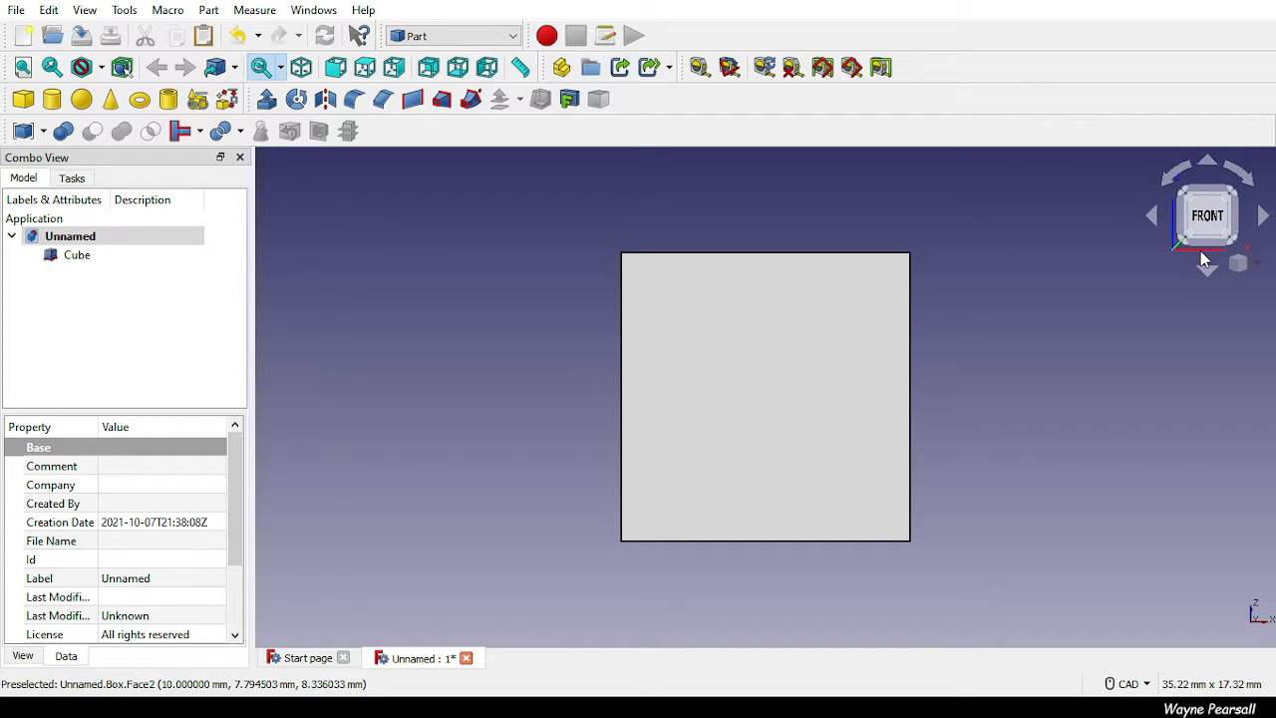
click(1210, 243)
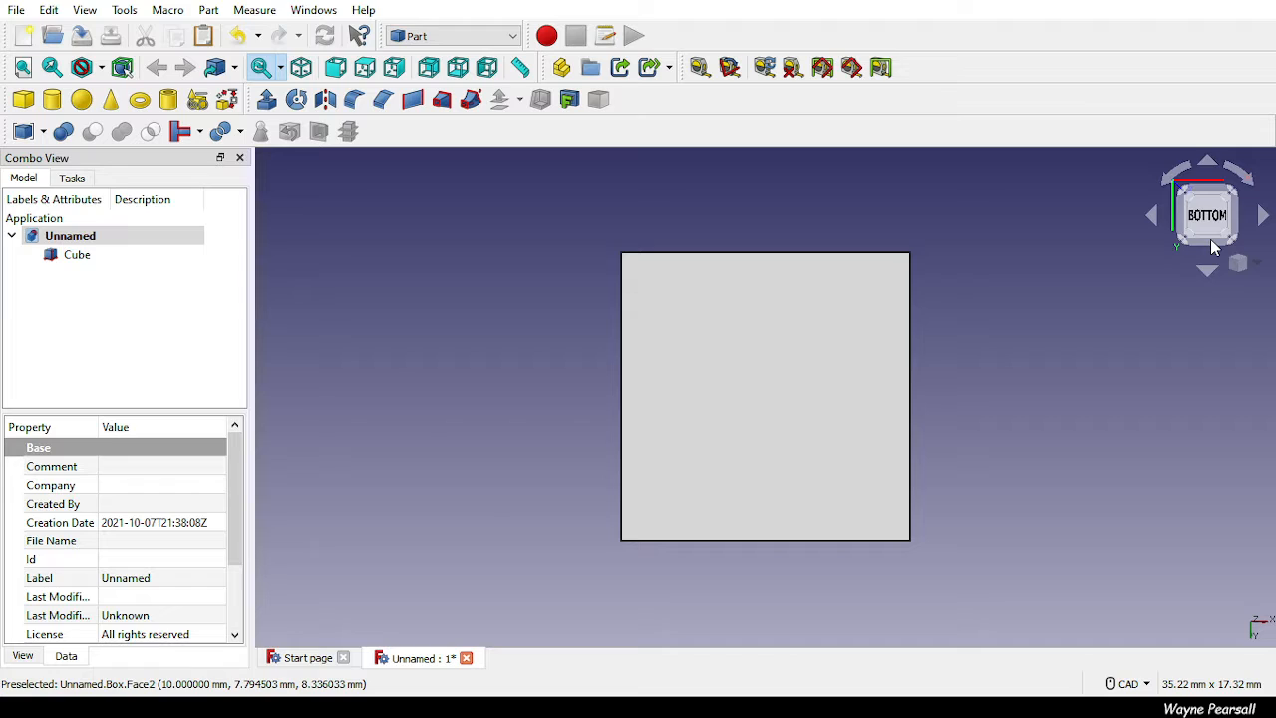
click(1211, 241)
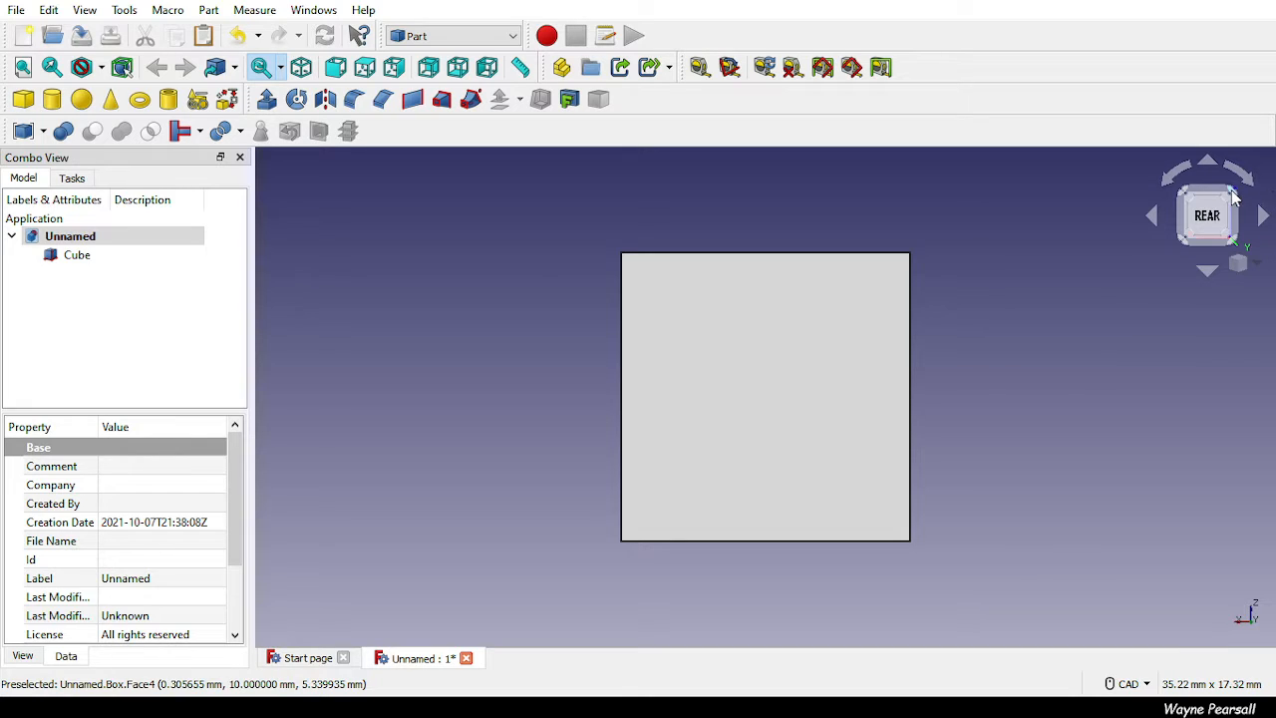
click(1235, 198)
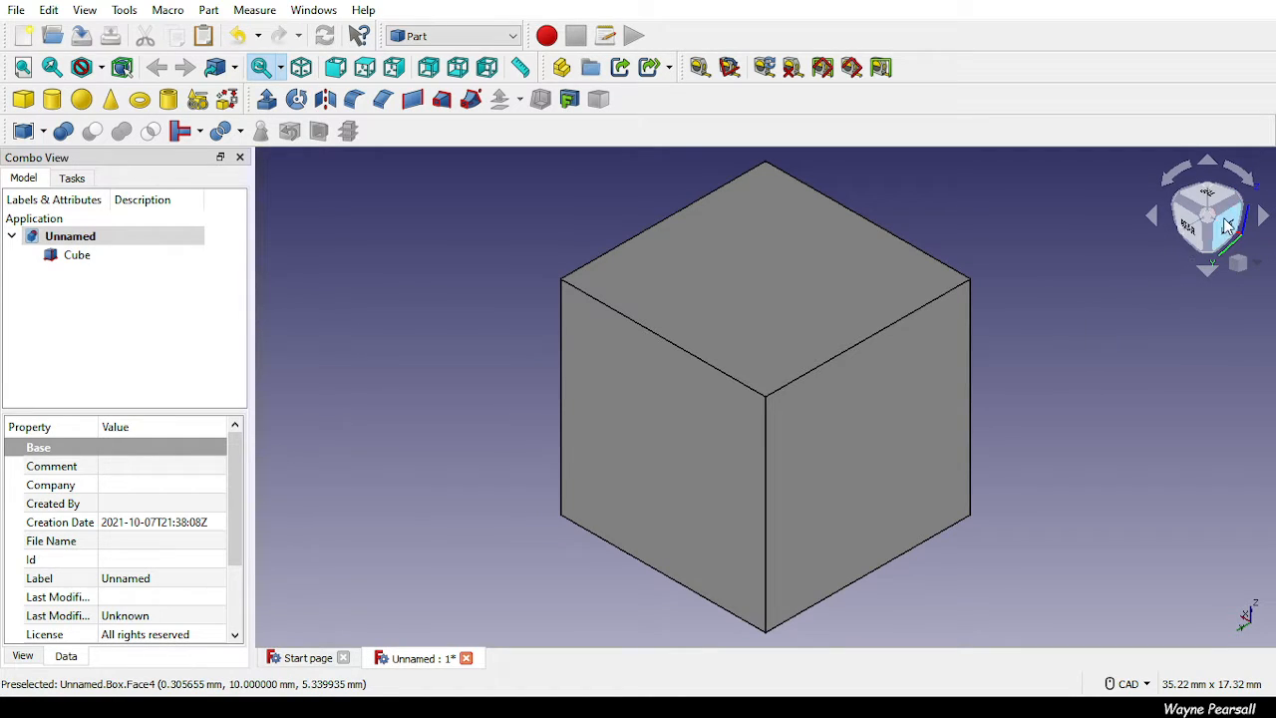
click(1242, 206)
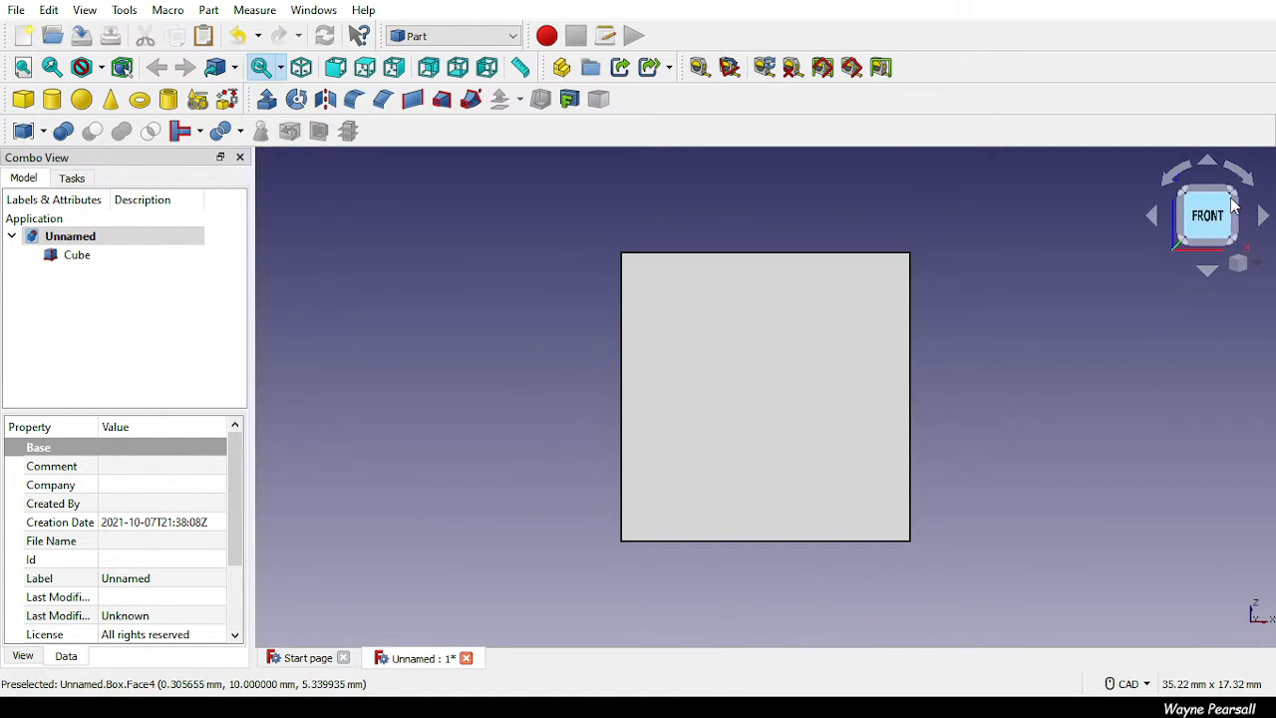
click(1228, 205)
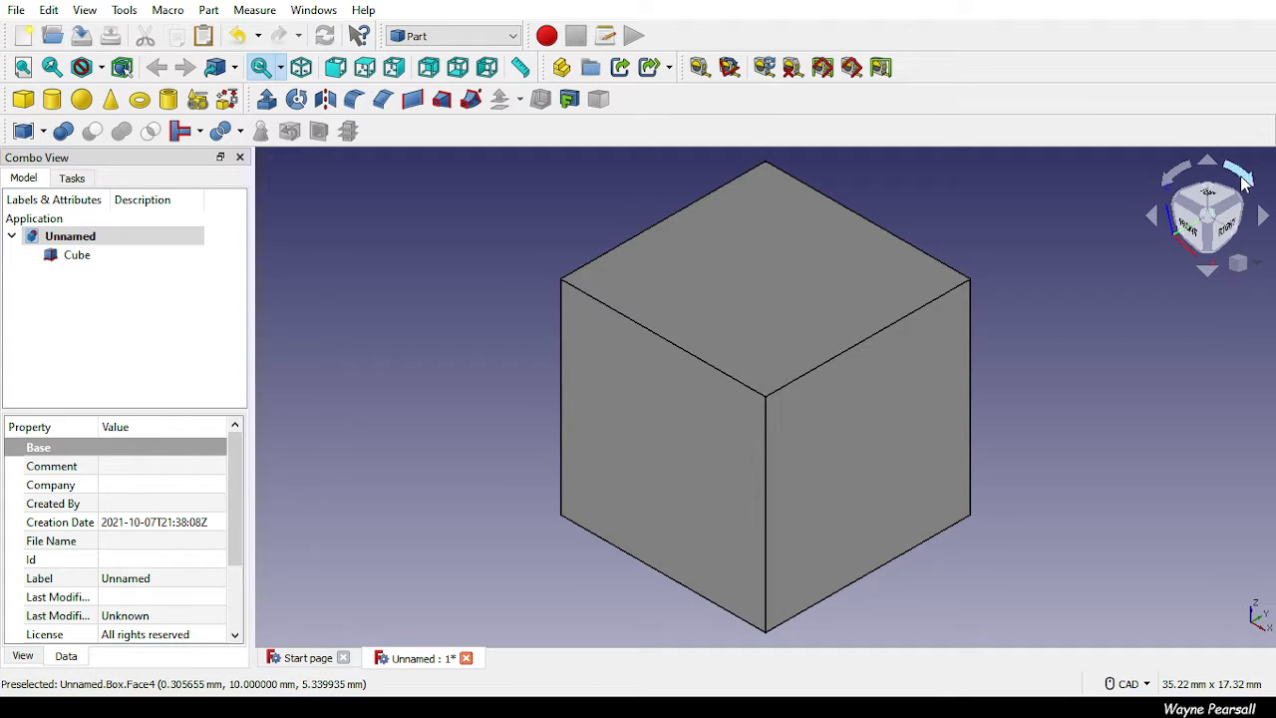
Rotate the isometric view of the cube in steps, clockwise, counterclockwise and sideways.
click(1244, 178)
click(1243, 178)
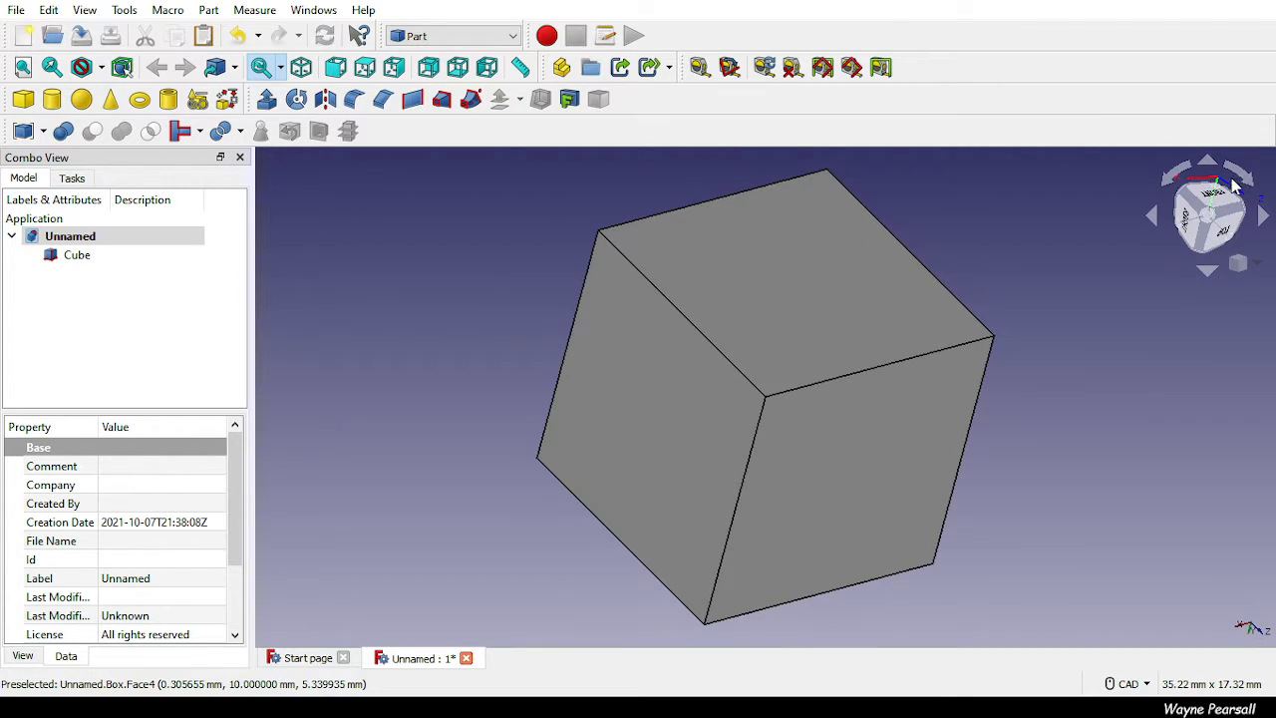
click(1185, 178)
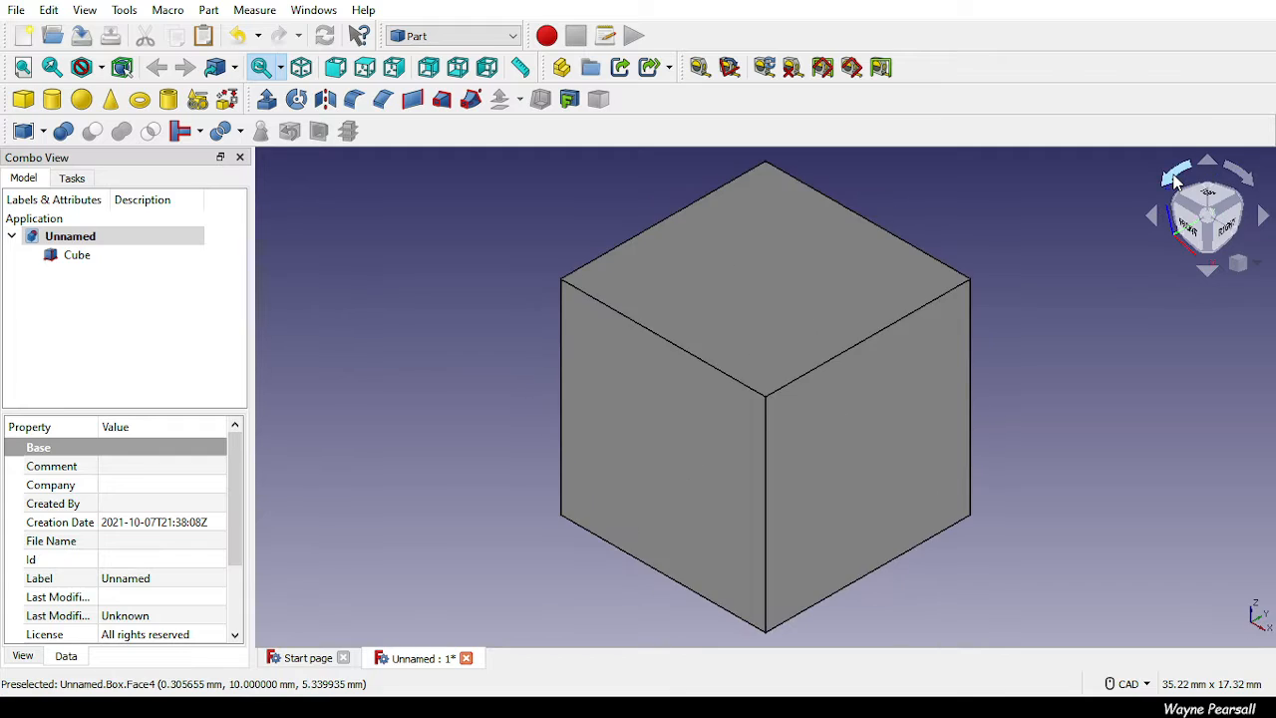
click(1154, 218)
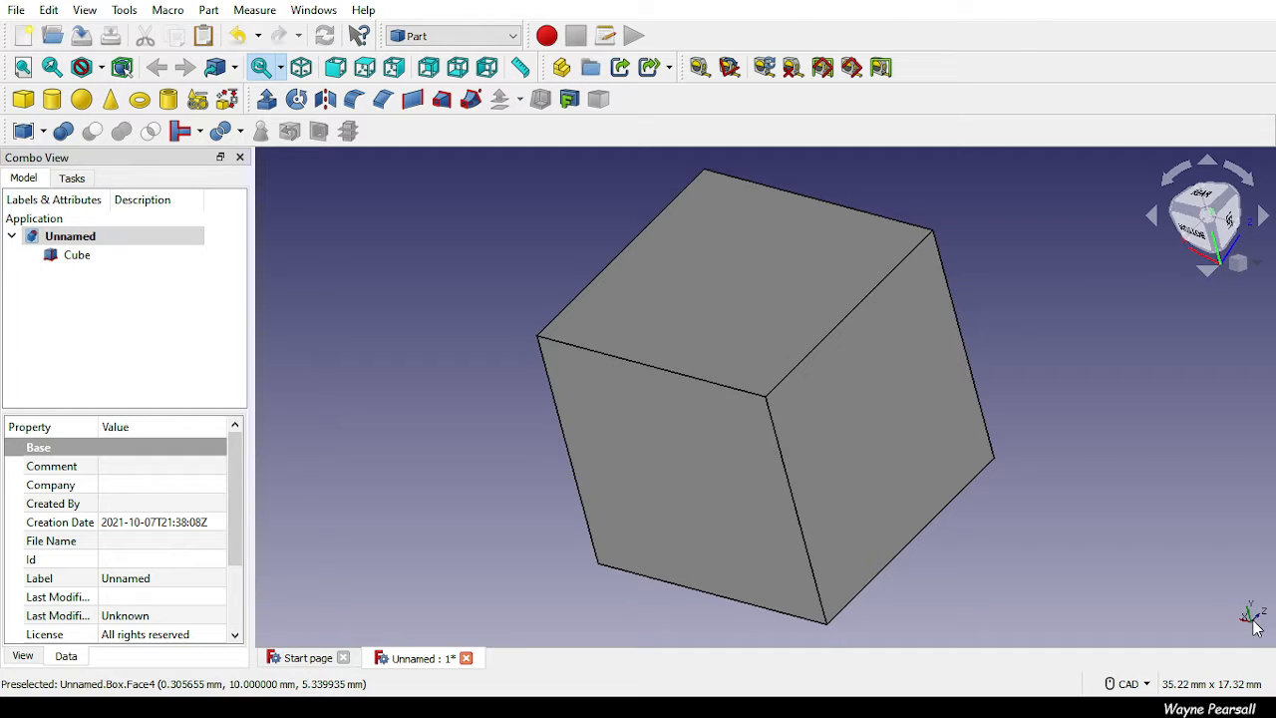
Pan and freely orbit around the cube to examine its left, bottom and rear faces.
middle_drag(1259, 623, 1193, 588)
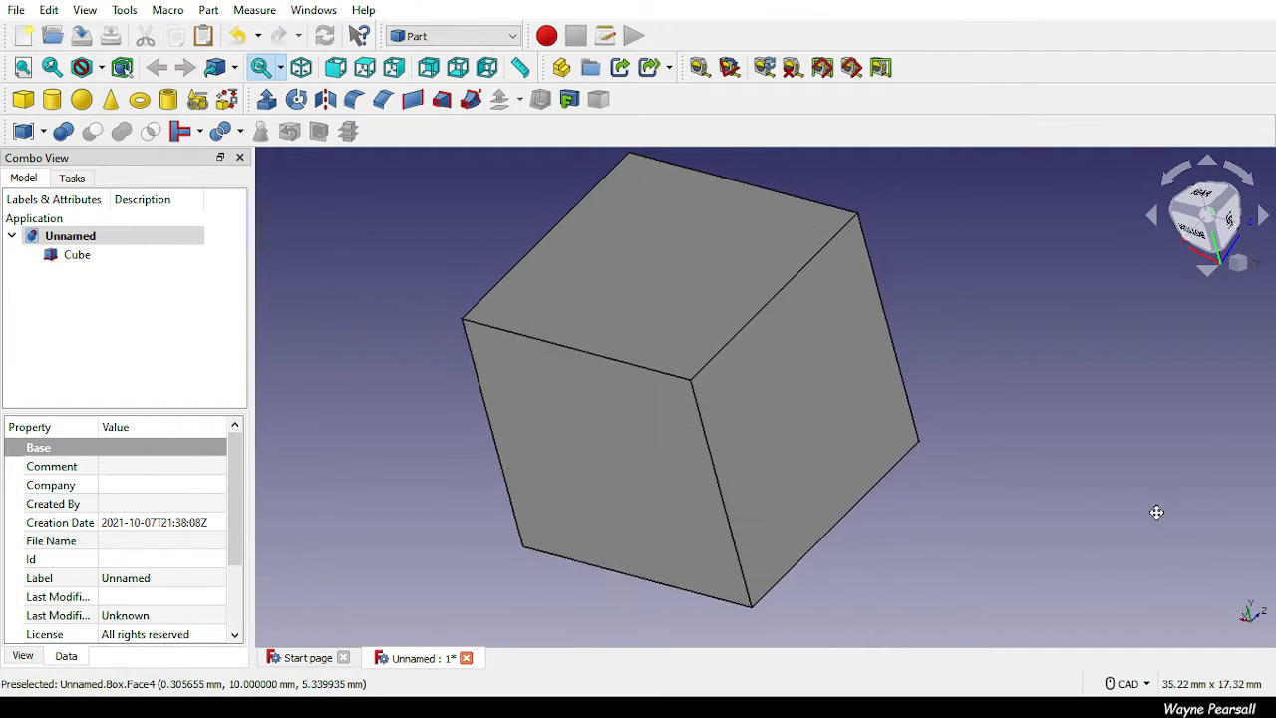
middle_drag(1156, 513, 907, 512)
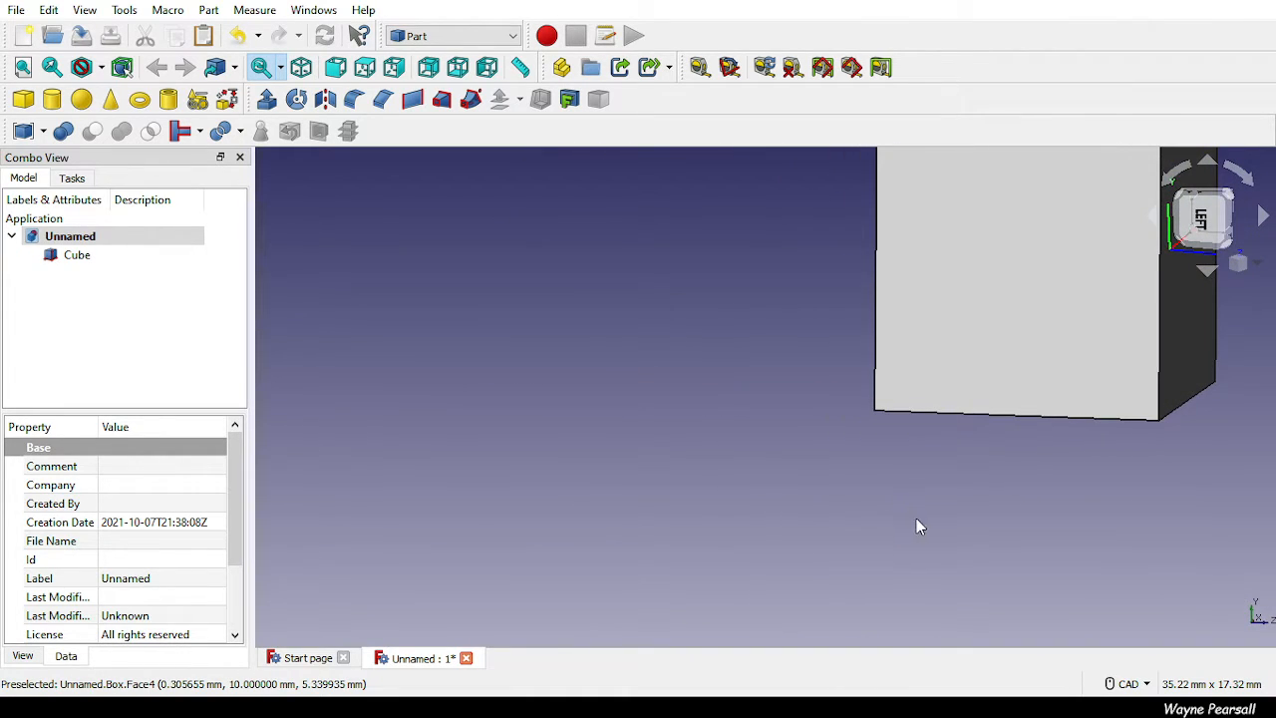
middle_drag(783, 475, 905, 489)
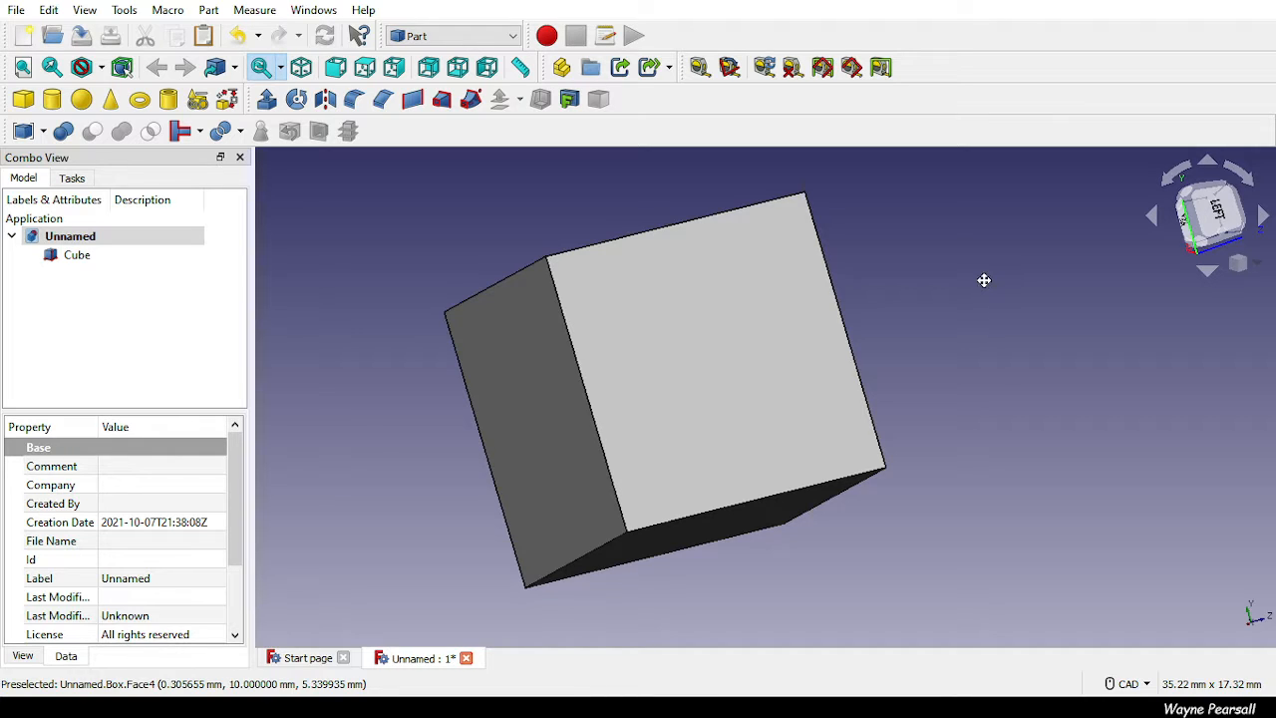
middle_drag(984, 280, 987, 311)
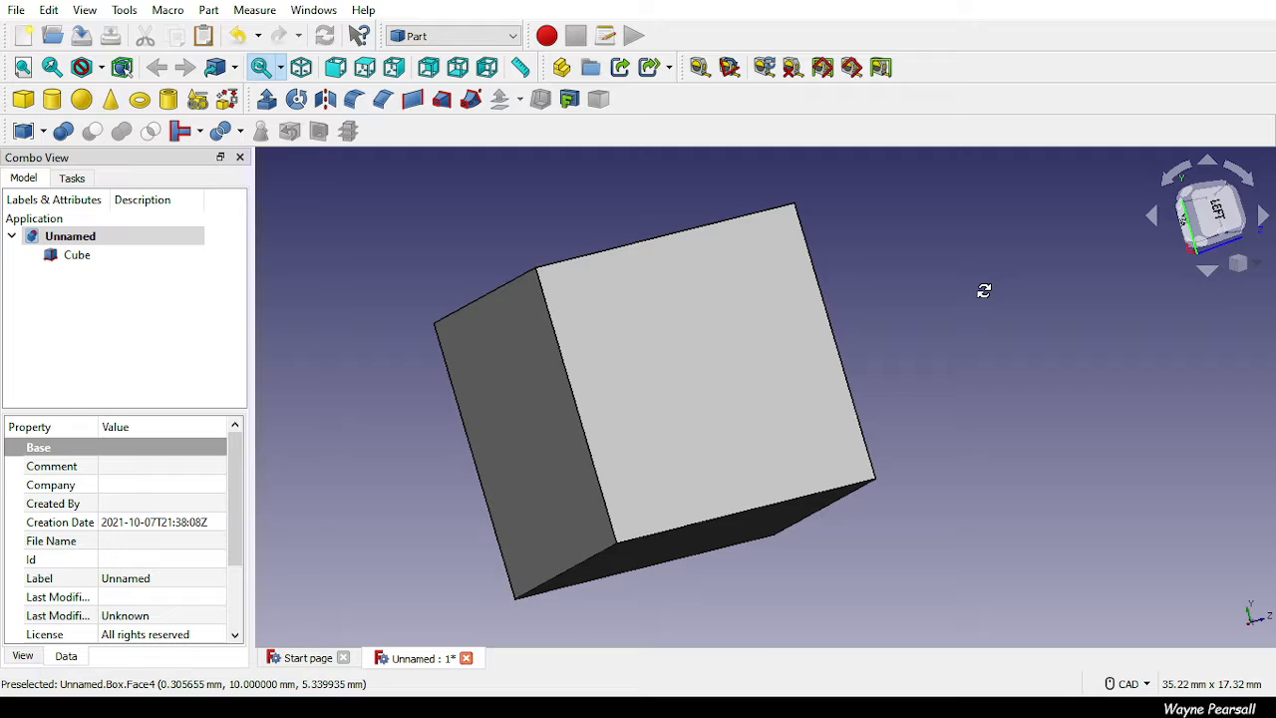
middle_drag(984, 290, 912, 348)
middle_drag(655, 419, 1147, 489)
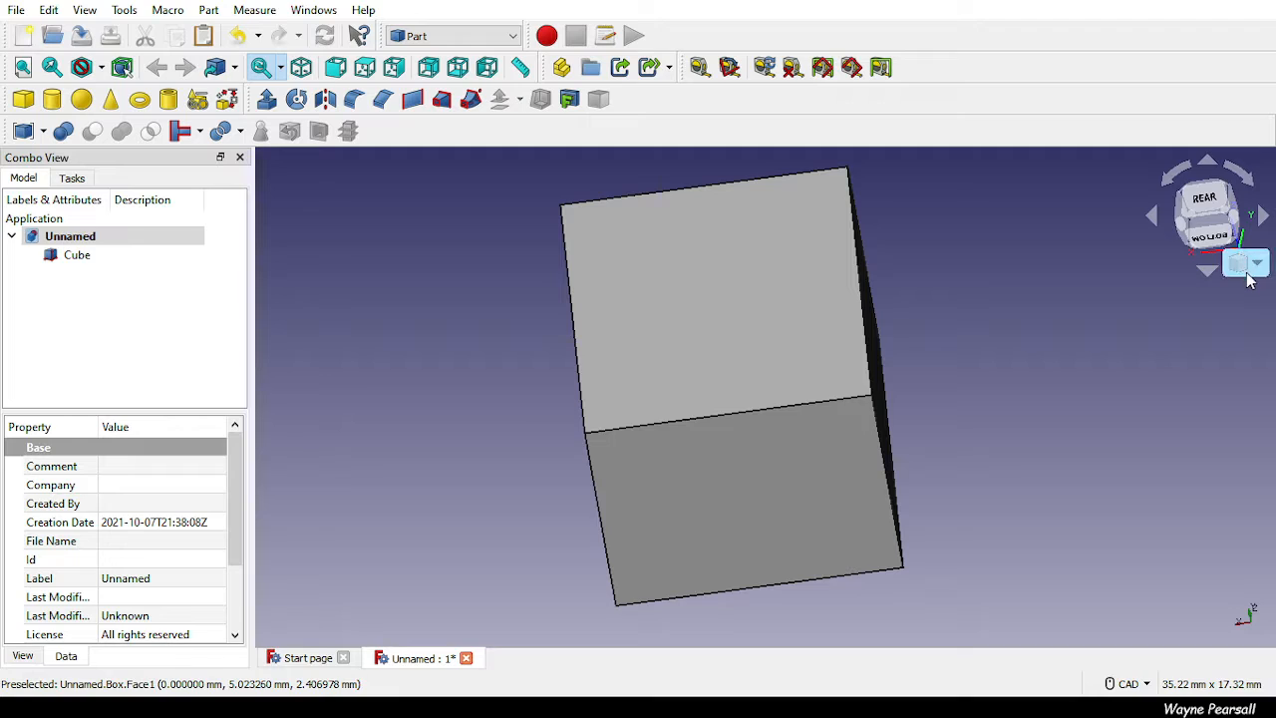
middle_drag(1197, 363, 1227, 374)
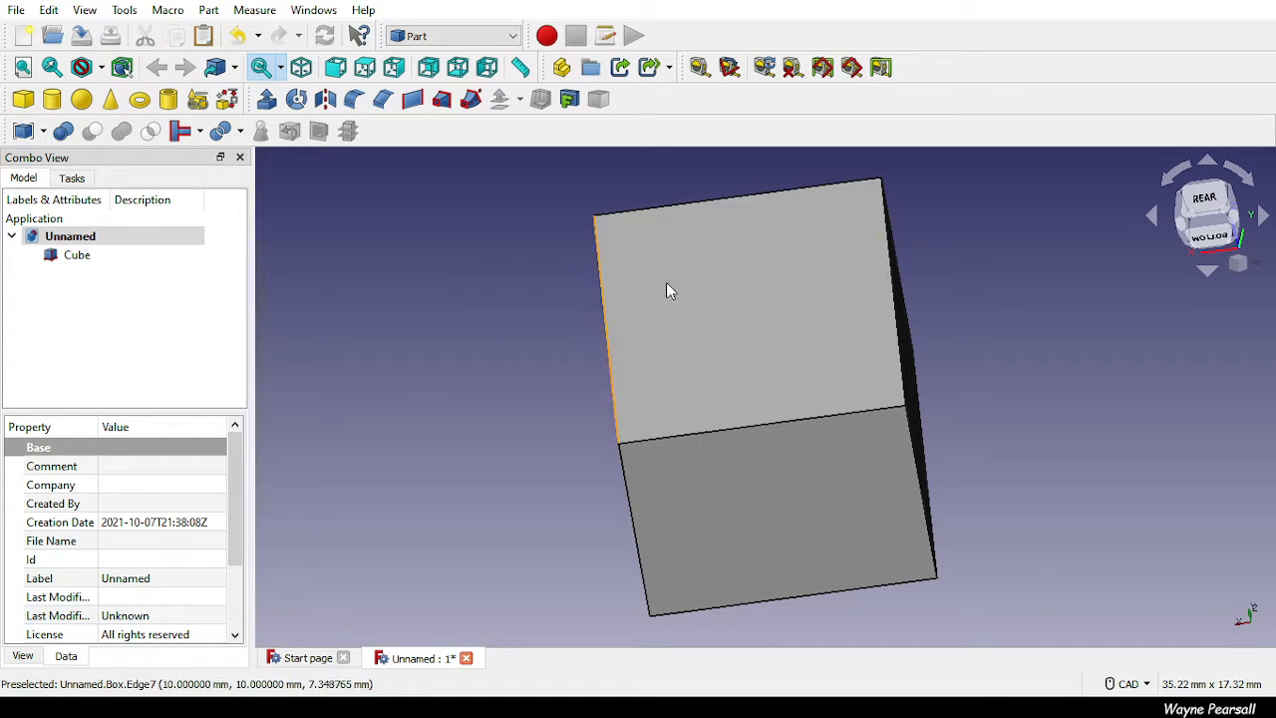
middle_drag(712, 336, 689, 450)
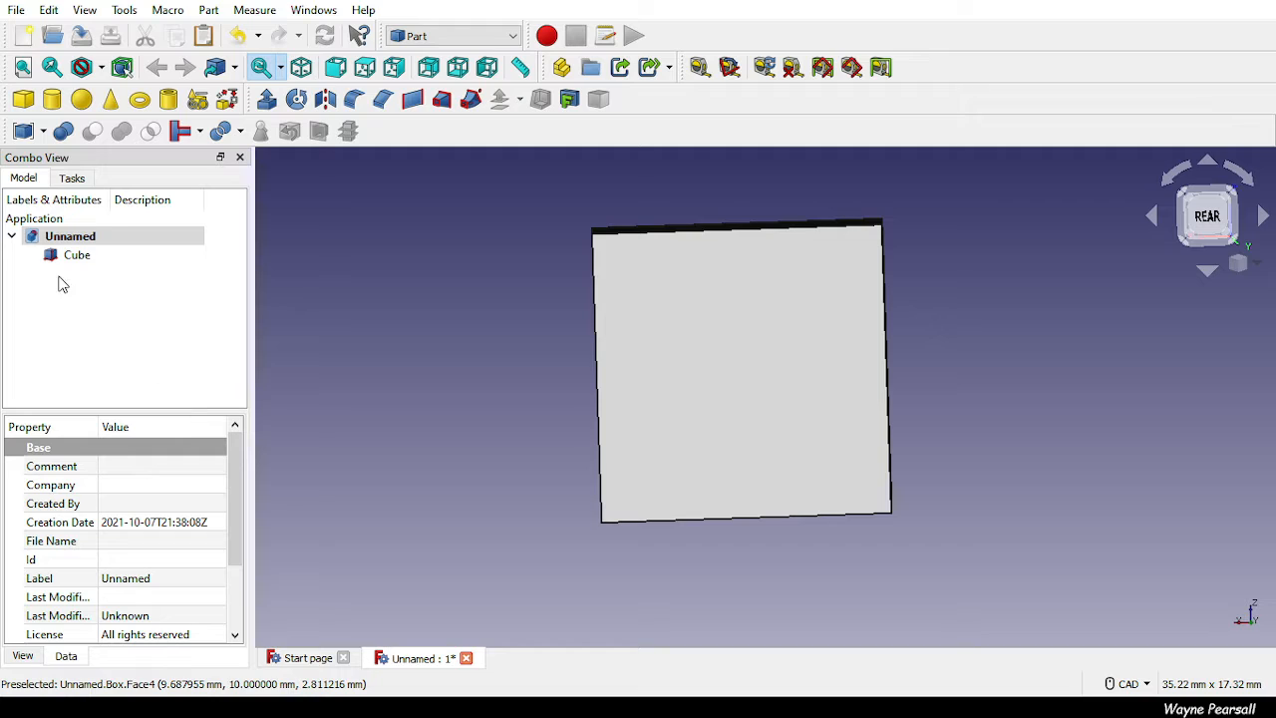
Select the cube in the model tree to view its properties, clear the selection and orbit to an oblique rear view.
click(71, 261)
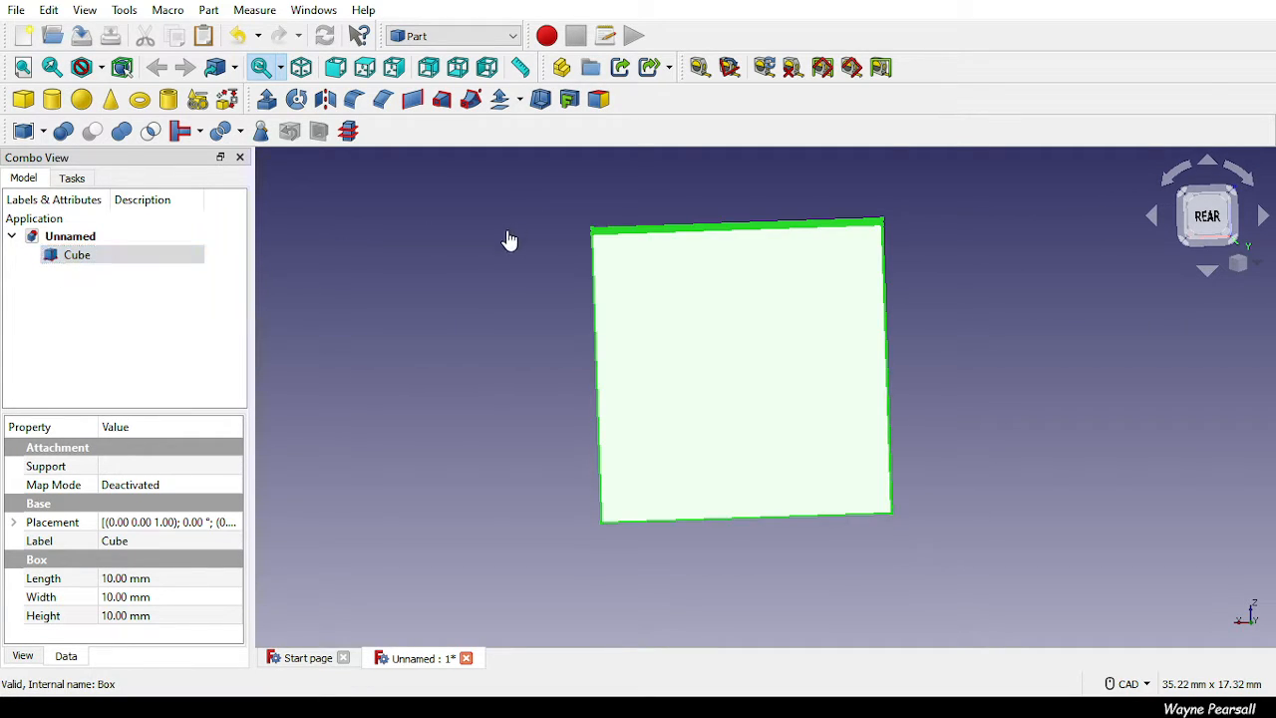
click(479, 259)
middle_drag(617, 266, 536, 343)
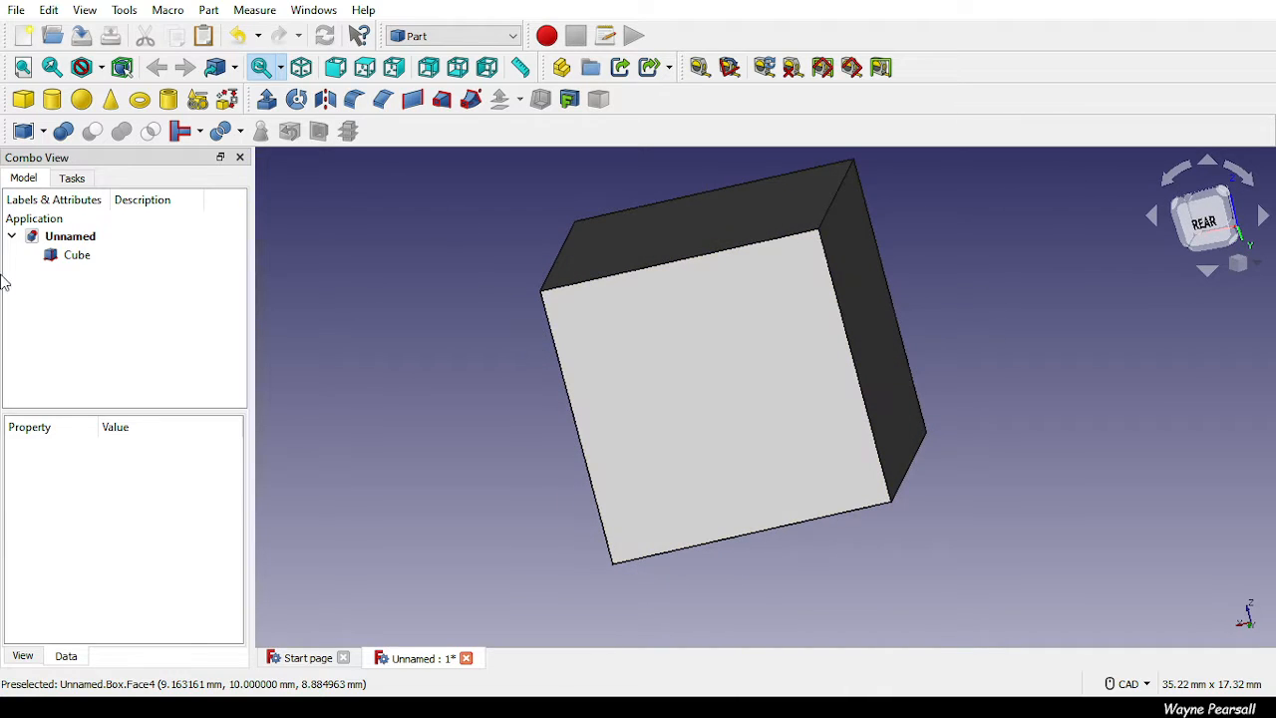
Rename the Cube object in the model tree as "Pencil Shell".
middle_drag(638, 325, 598, 341)
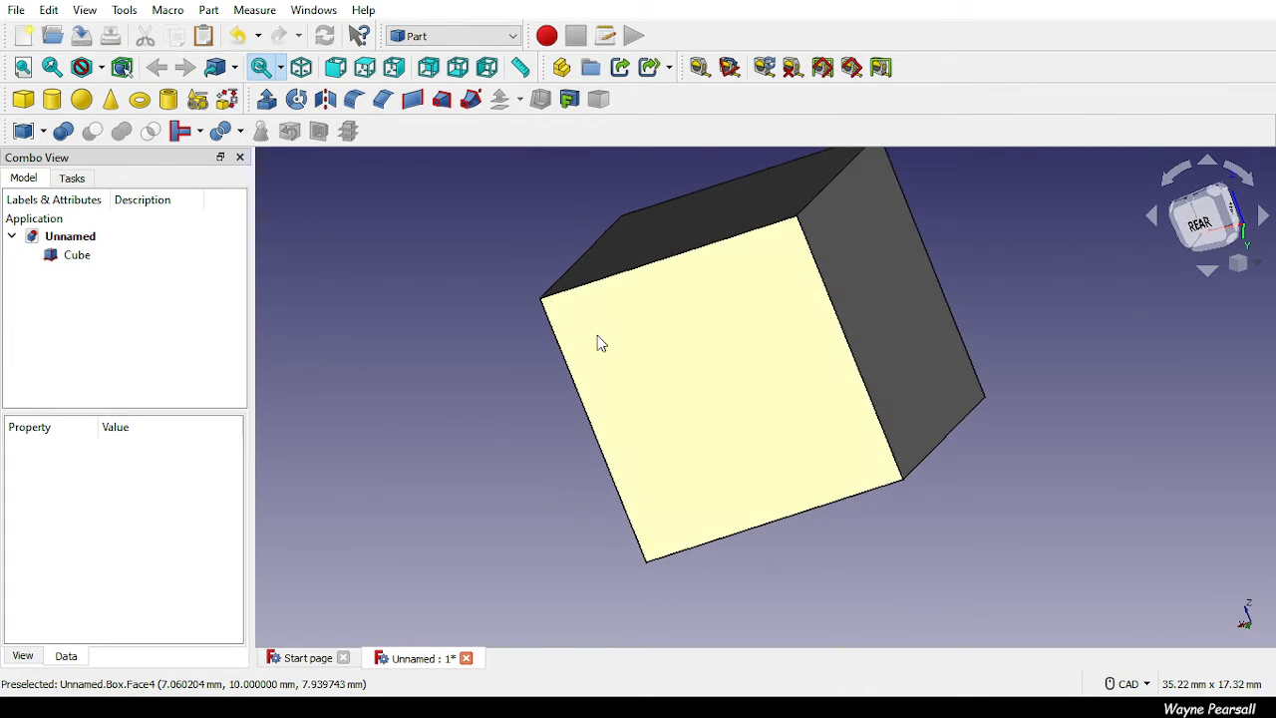
click(66, 257)
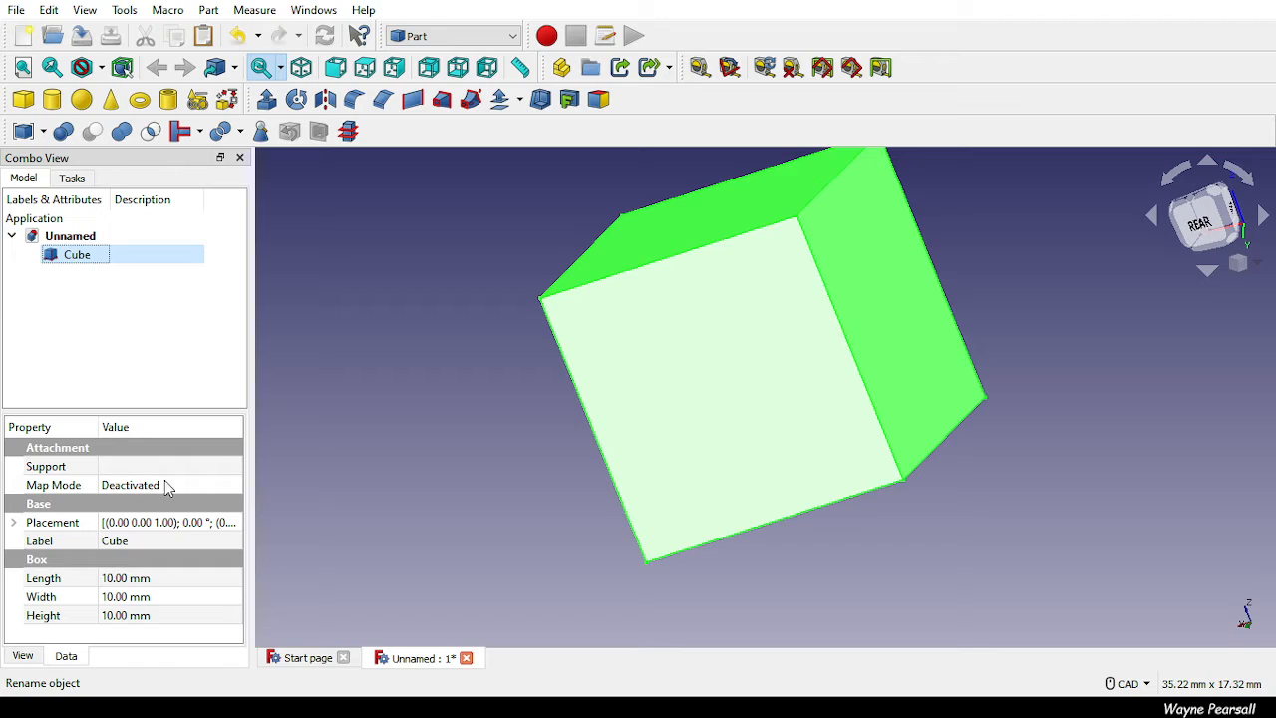
key(F2)
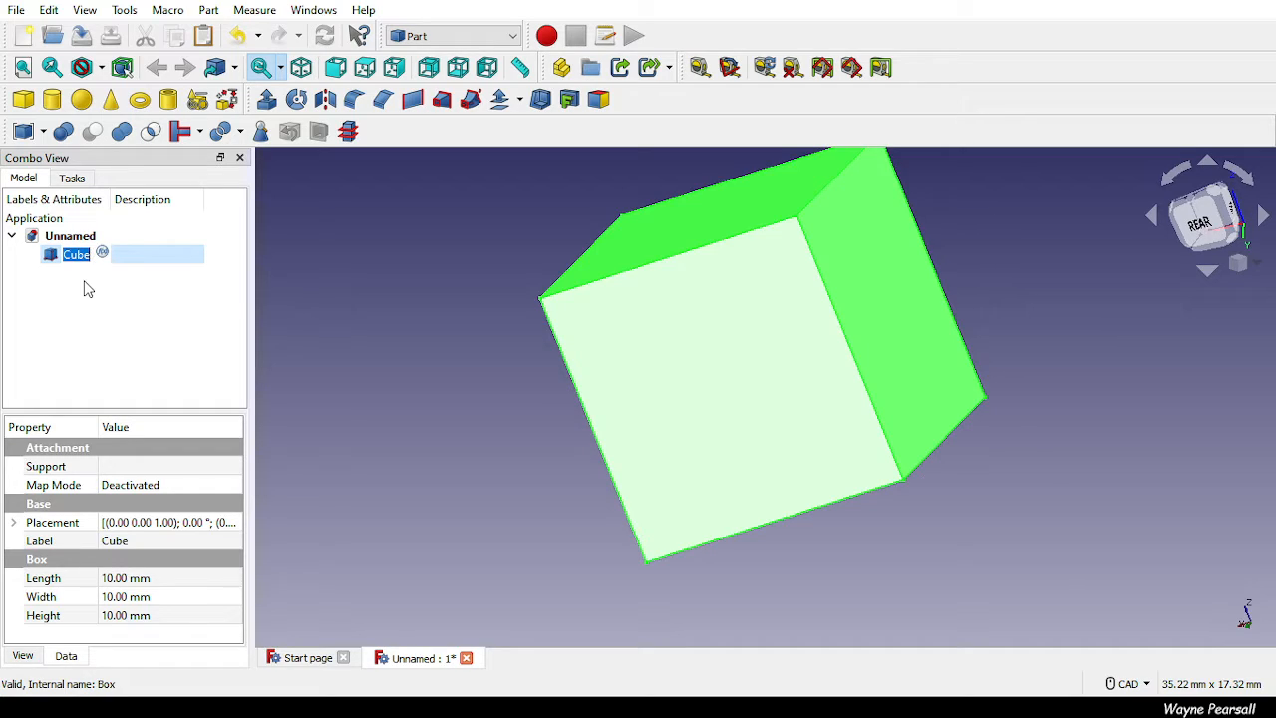
text(Penc)
text(il Shell)
key(Return)
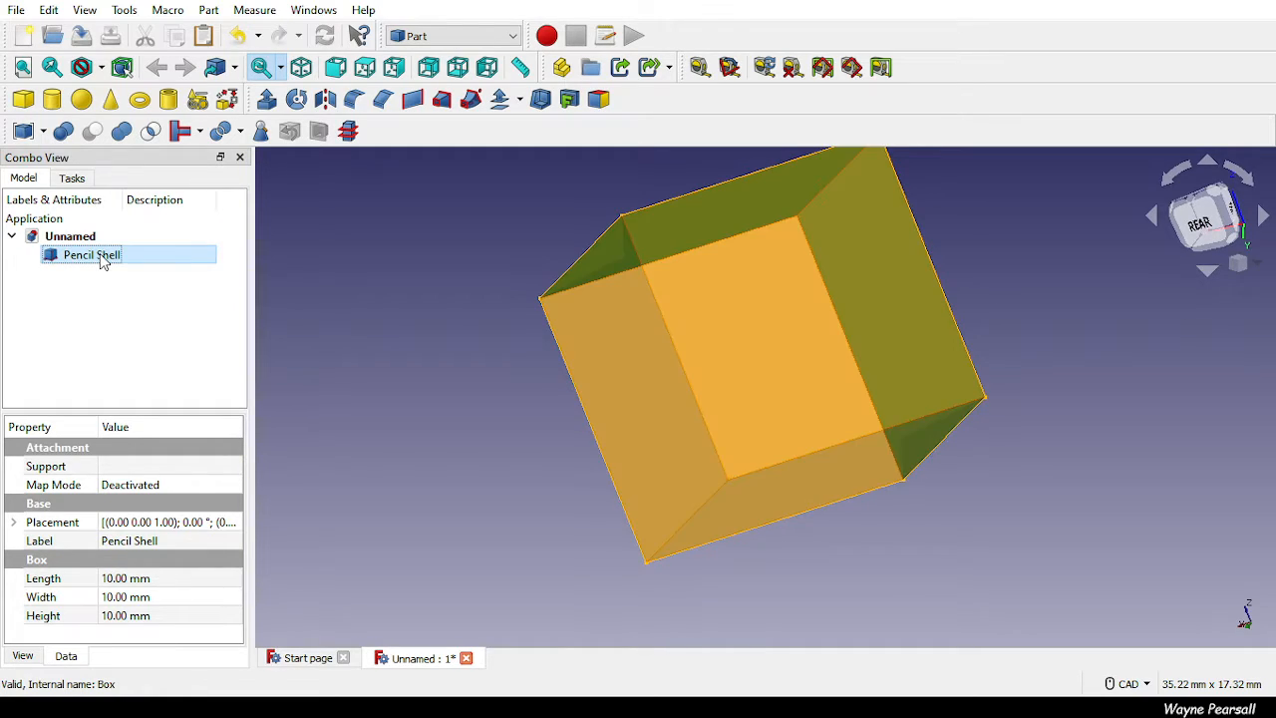
Insert the word "Holder" into the object's name so it reads "Pencil Holder Shell".
click(99, 256)
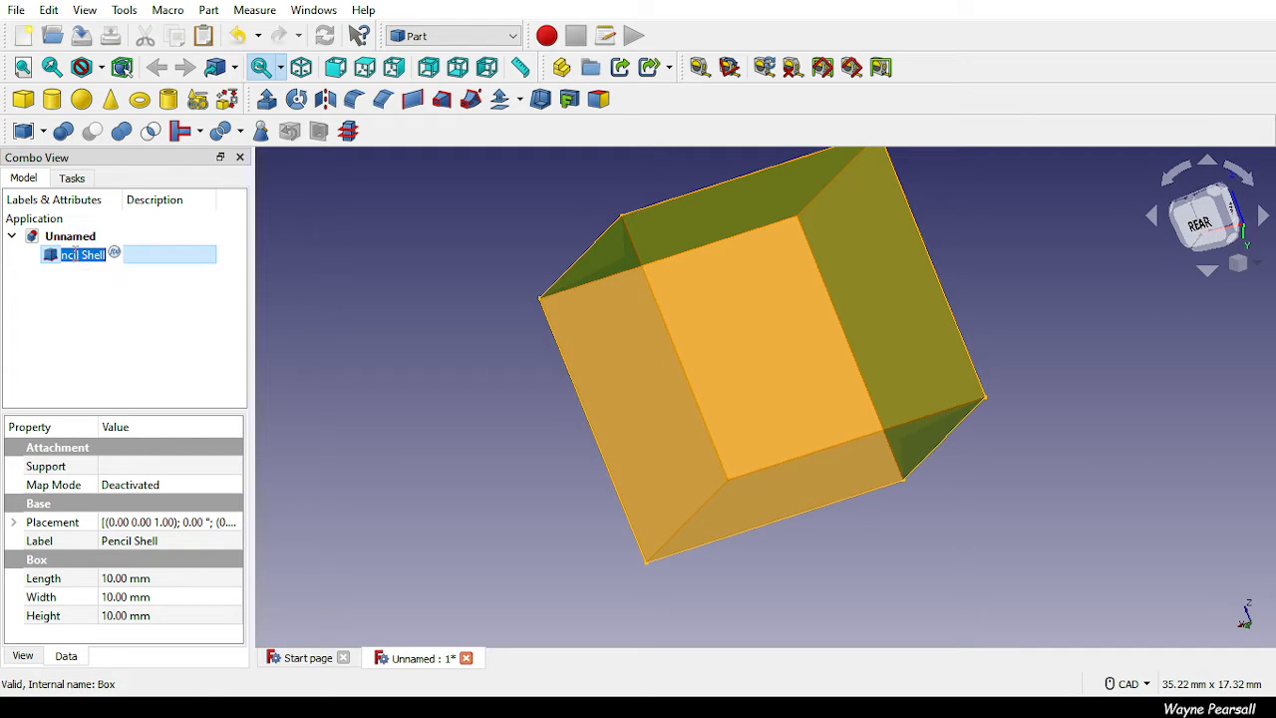
click(84, 255)
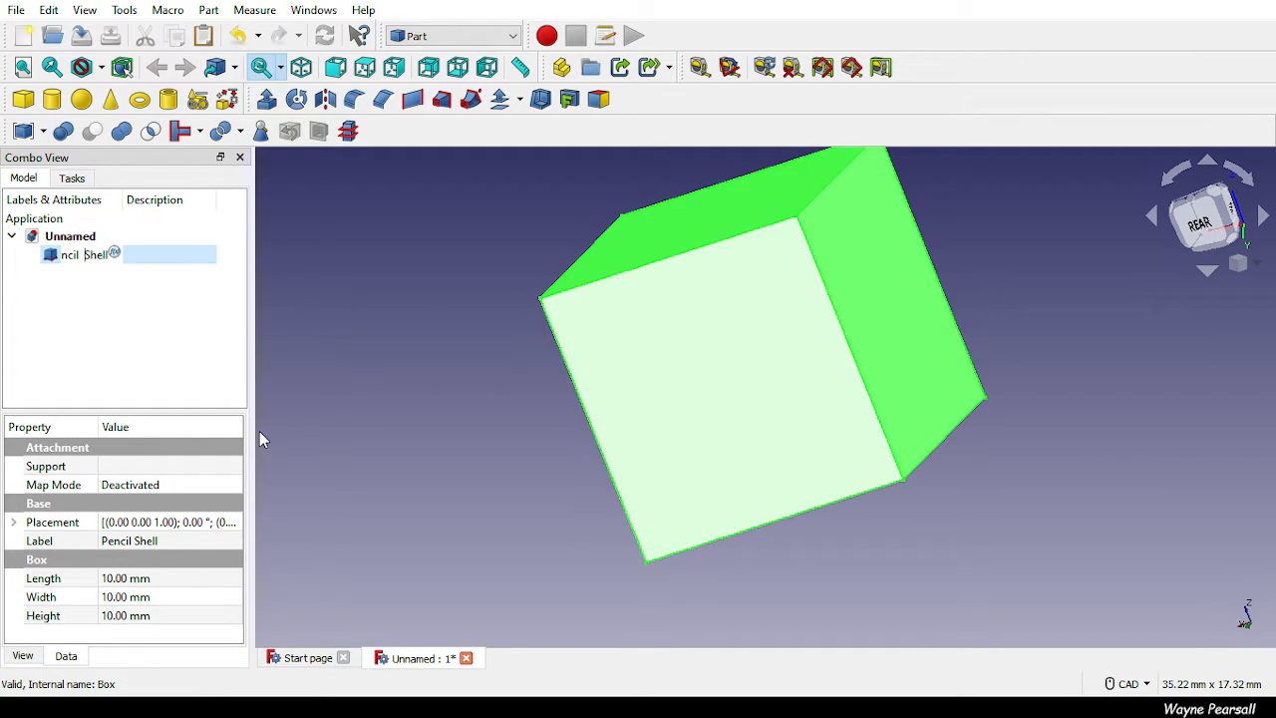
key(BackSpace)
key(BackSpace)
key(BackSpace)
key(BackSpace)
key(BackSpace)
text(Holder)
key(Return)
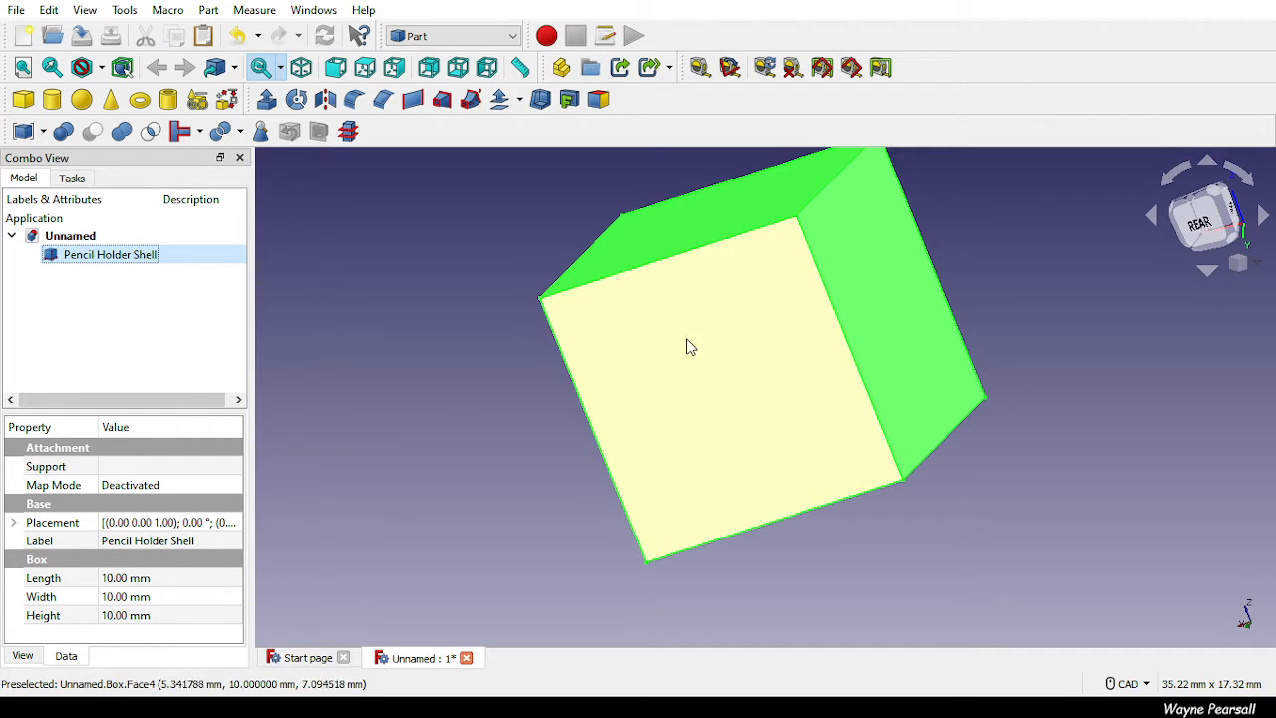
Inspect the cube from the top, rear, right and bottom, finishing in the front view with the cube centred.
middle_drag(448, 270, 749, 519)
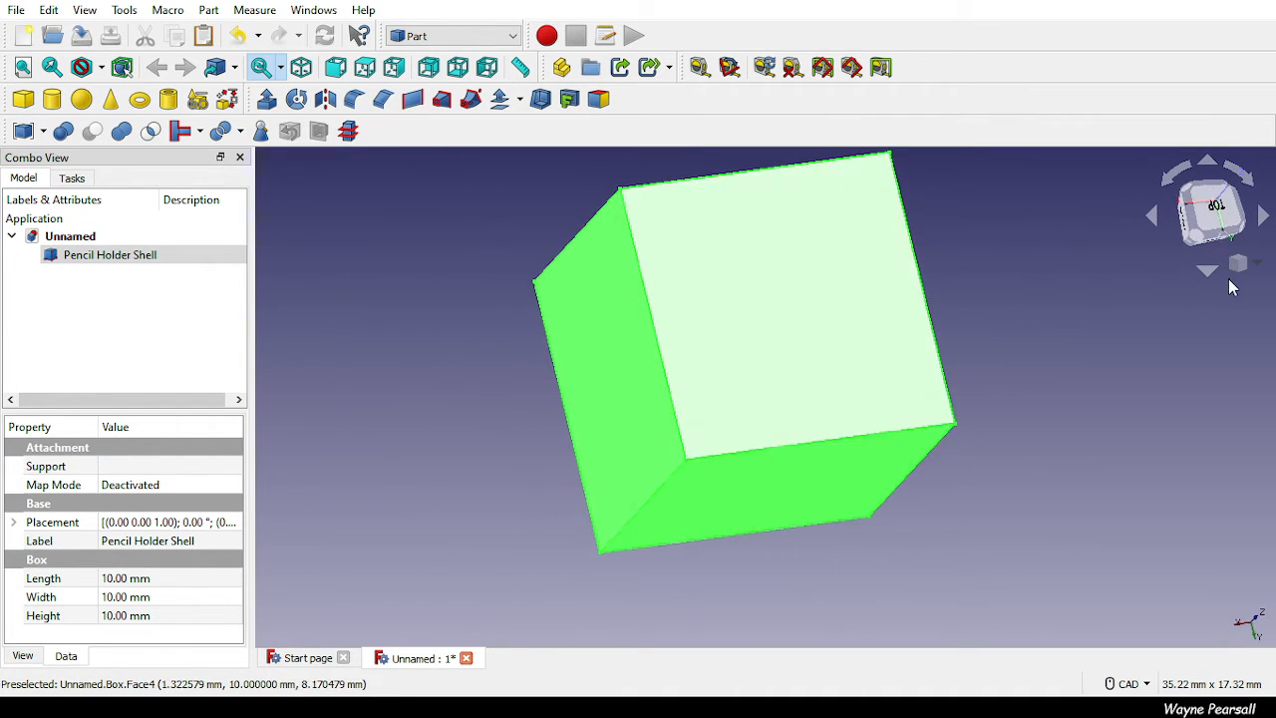
click(1215, 218)
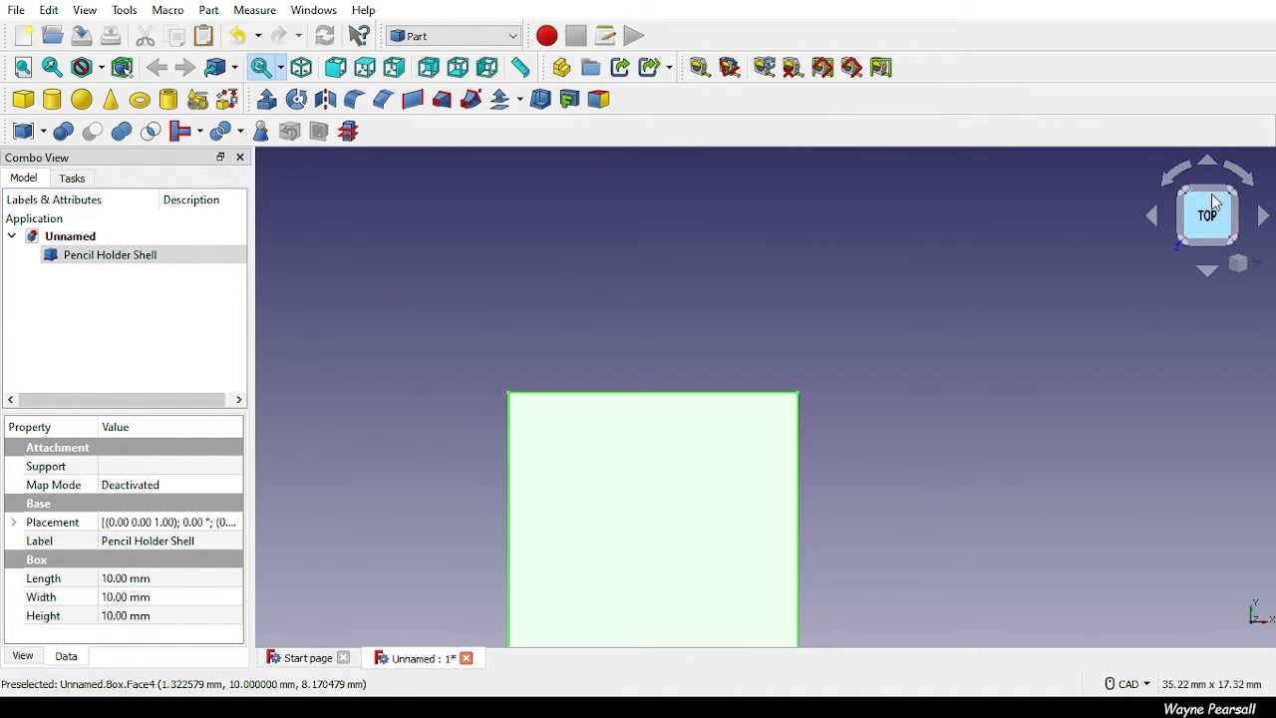
click(1215, 198)
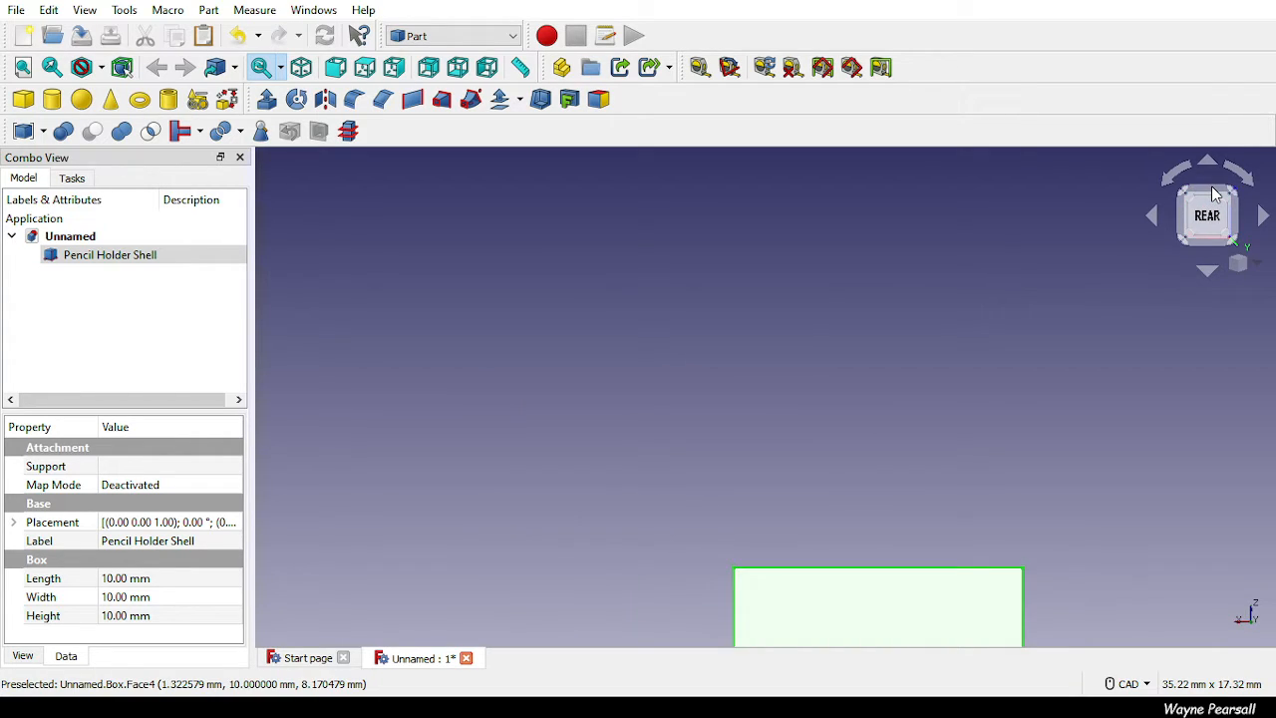
click(1214, 196)
click(1241, 227)
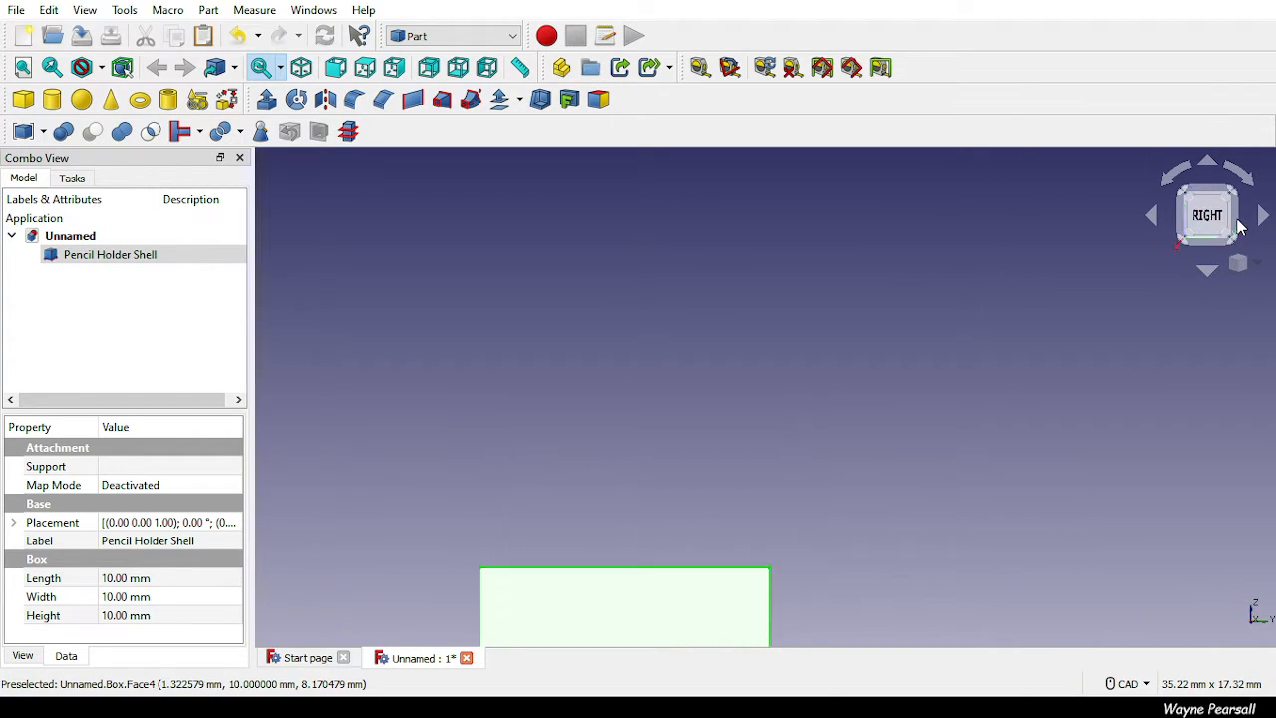
click(1212, 239)
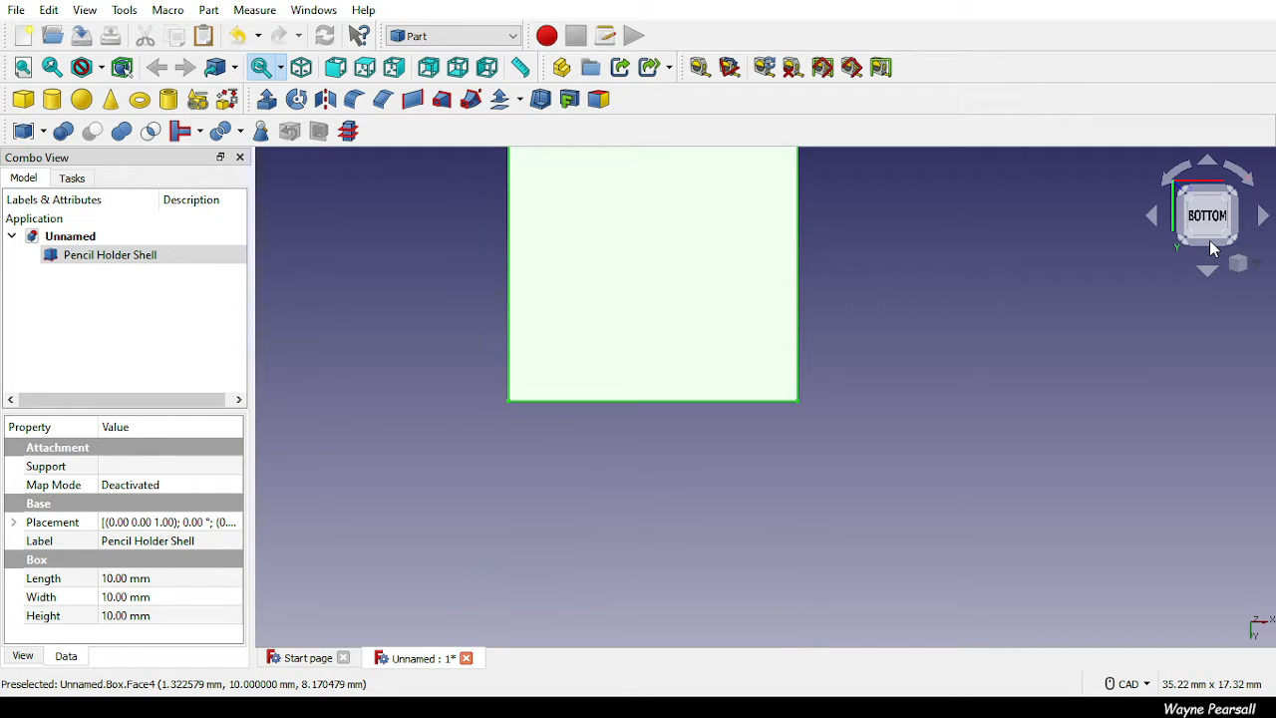
click(1212, 197)
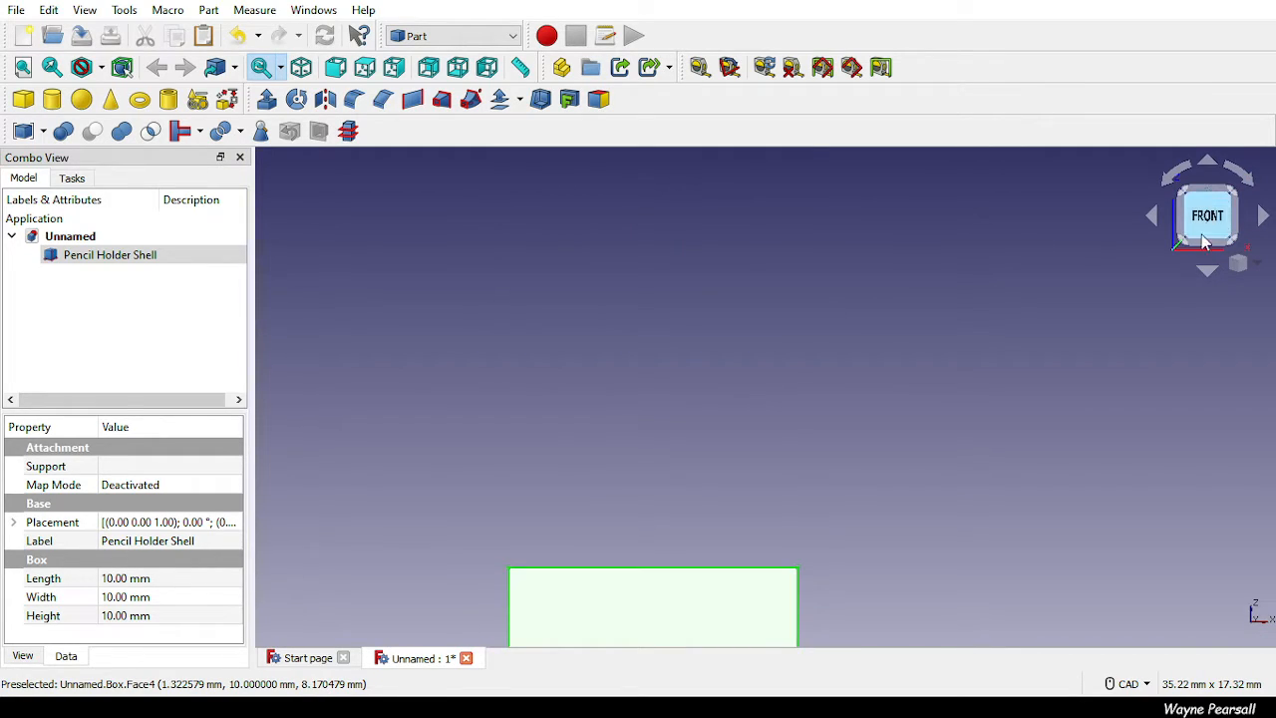
click(1230, 338)
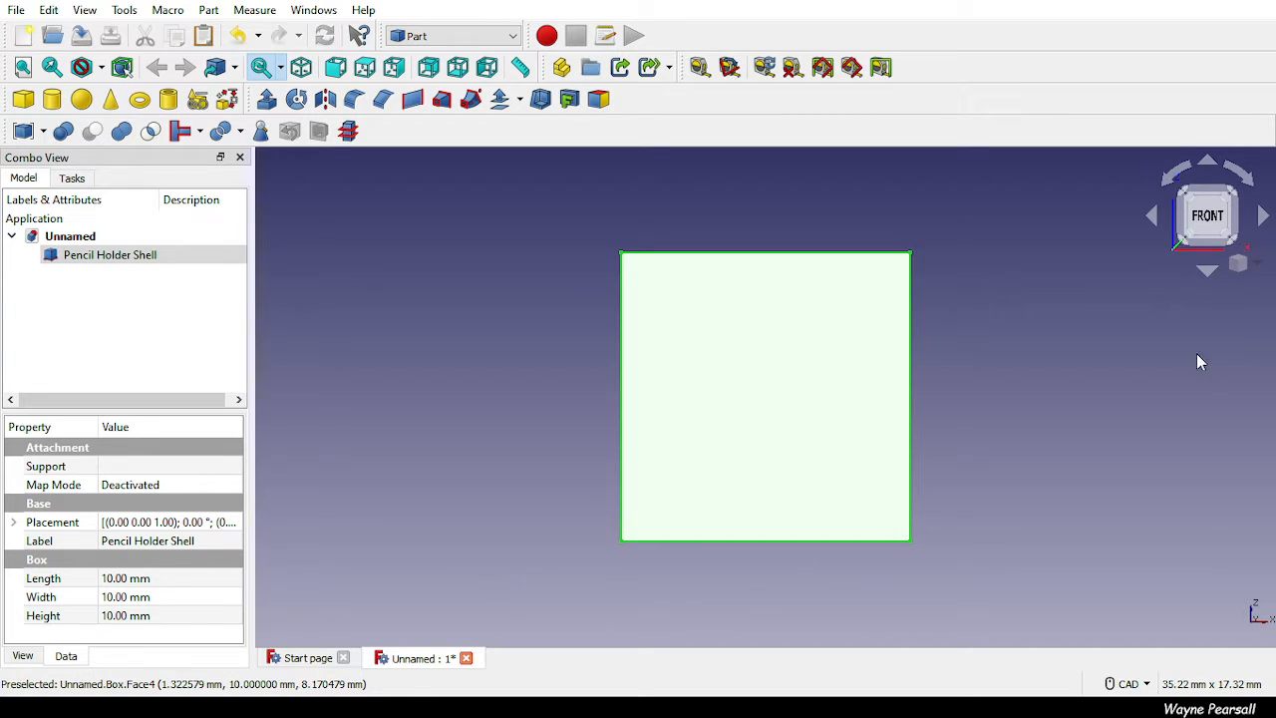
Clear the selection, orbit to an oblique view and select the cube's front face to show its properties.
click(1045, 384)
middle_drag(1049, 351, 920, 429)
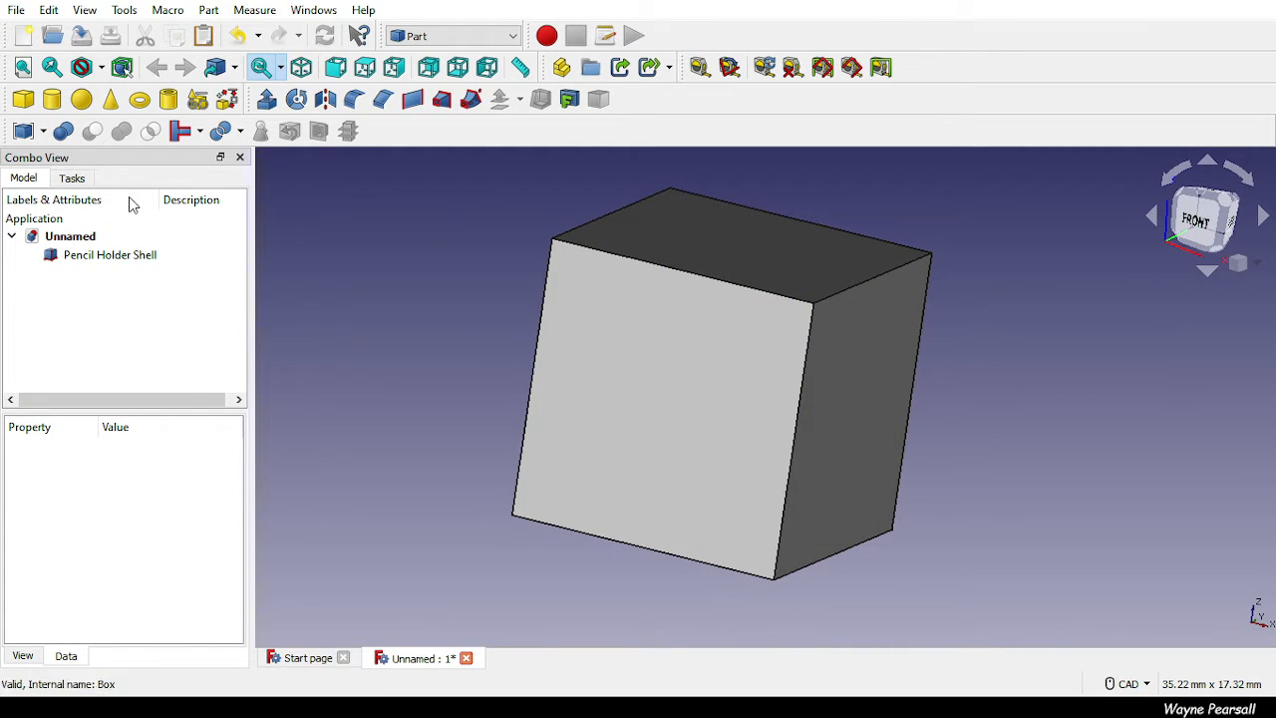
click(738, 387)
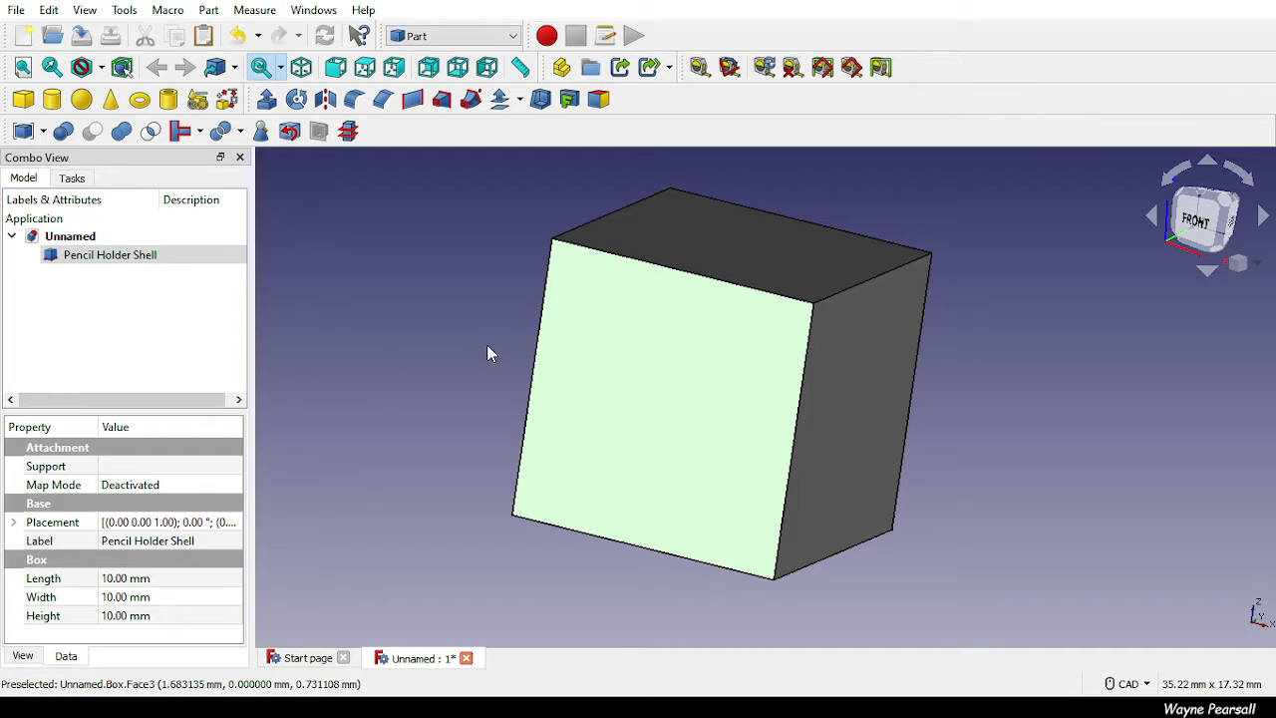
middle_drag(488, 345, 450, 512)
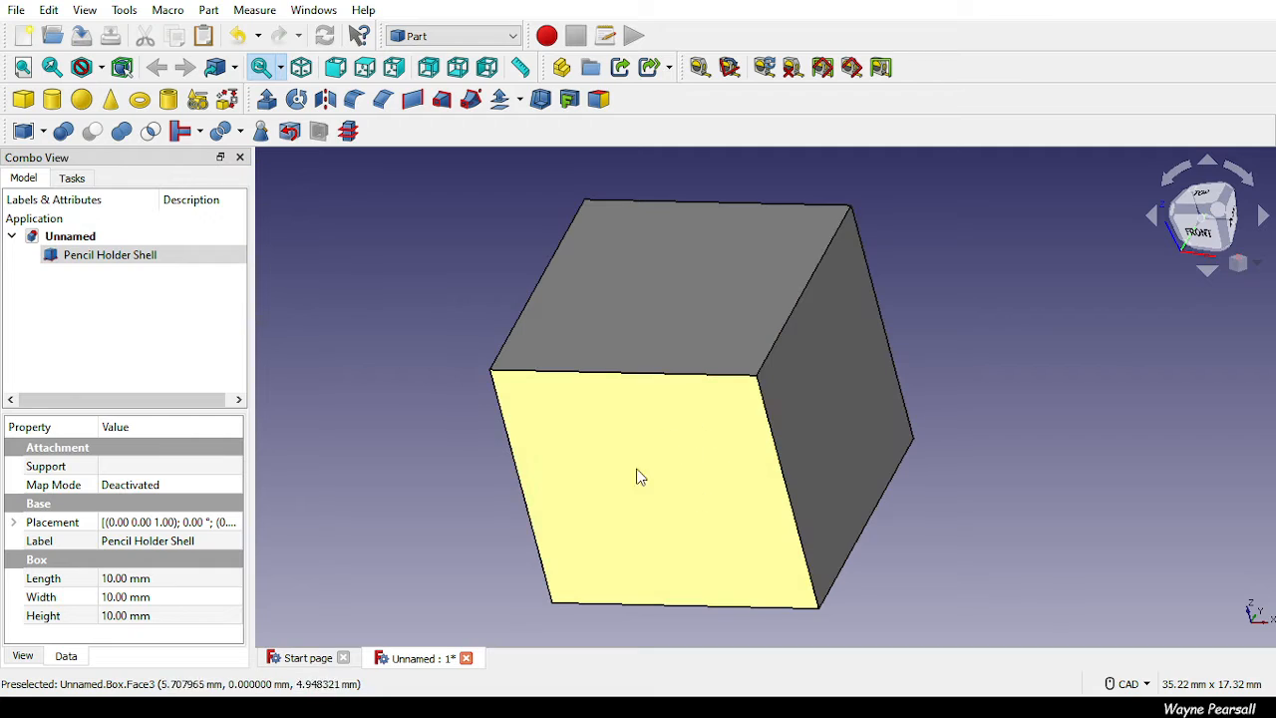
click(638, 476)
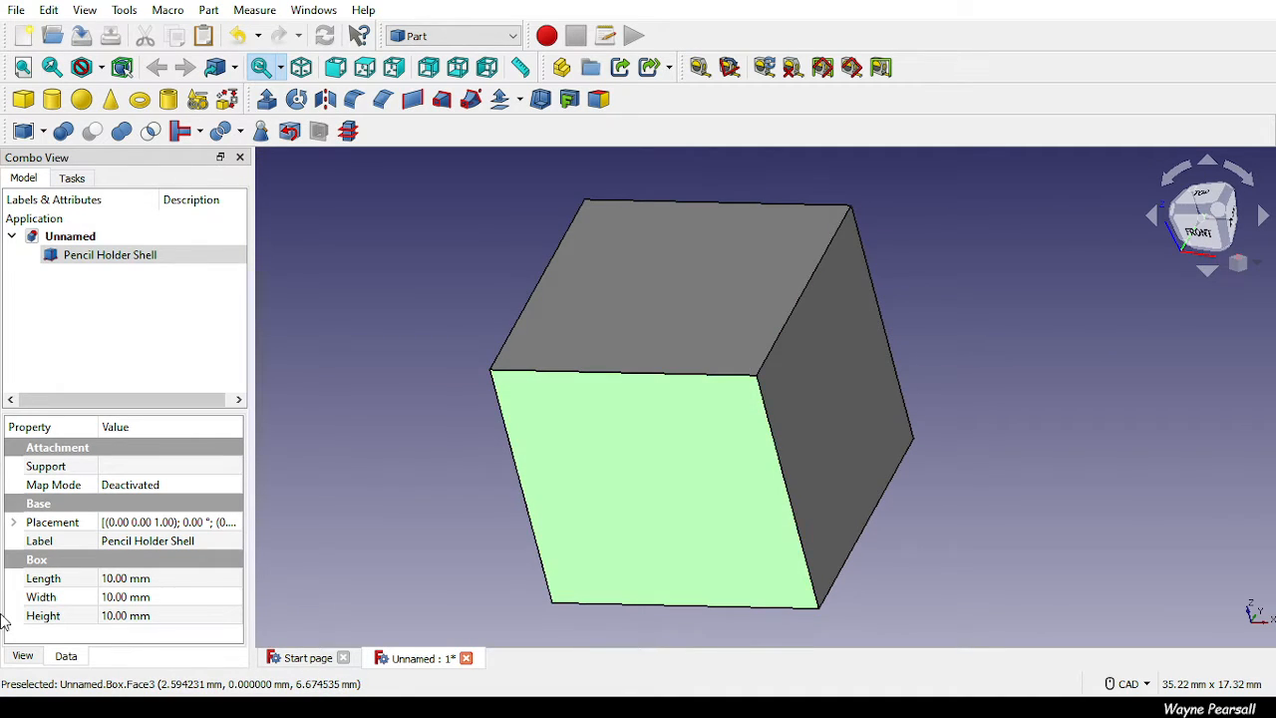
Set the height of the Pencil Holder Shell to 10 cm (100 mm).
click(123, 616)
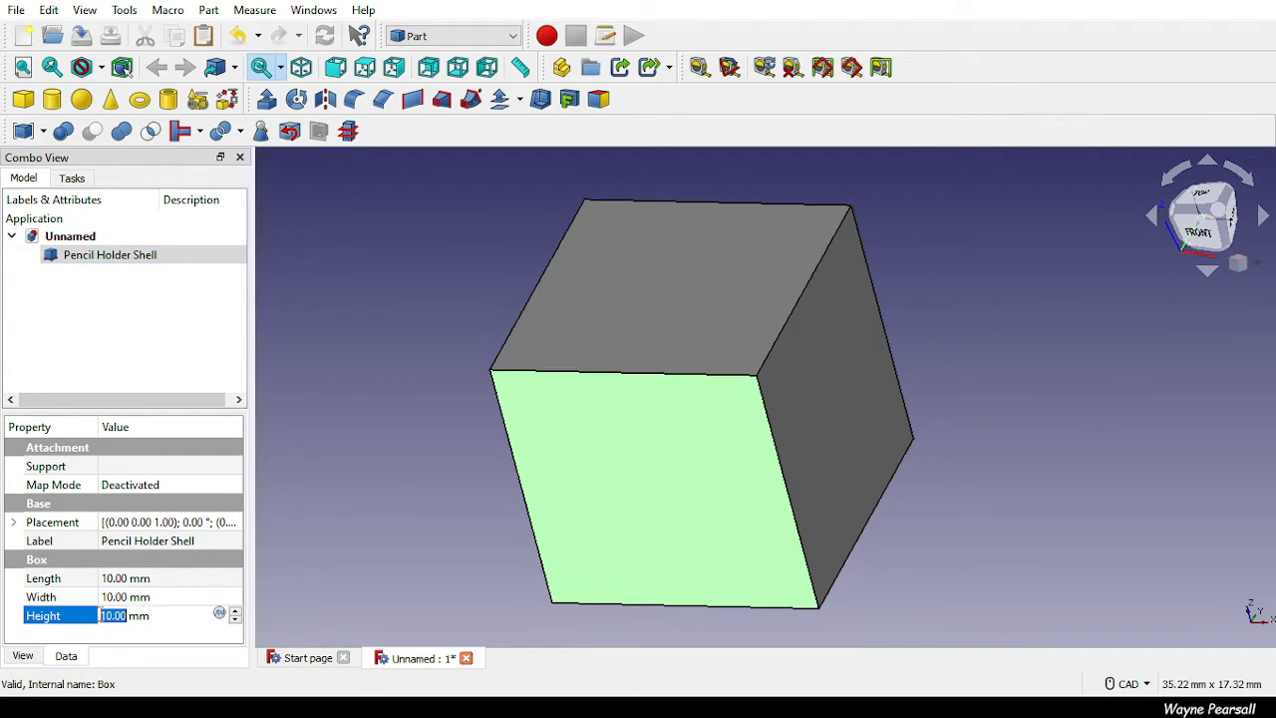
click(108, 615)
triple_click(108, 615)
text(10c)
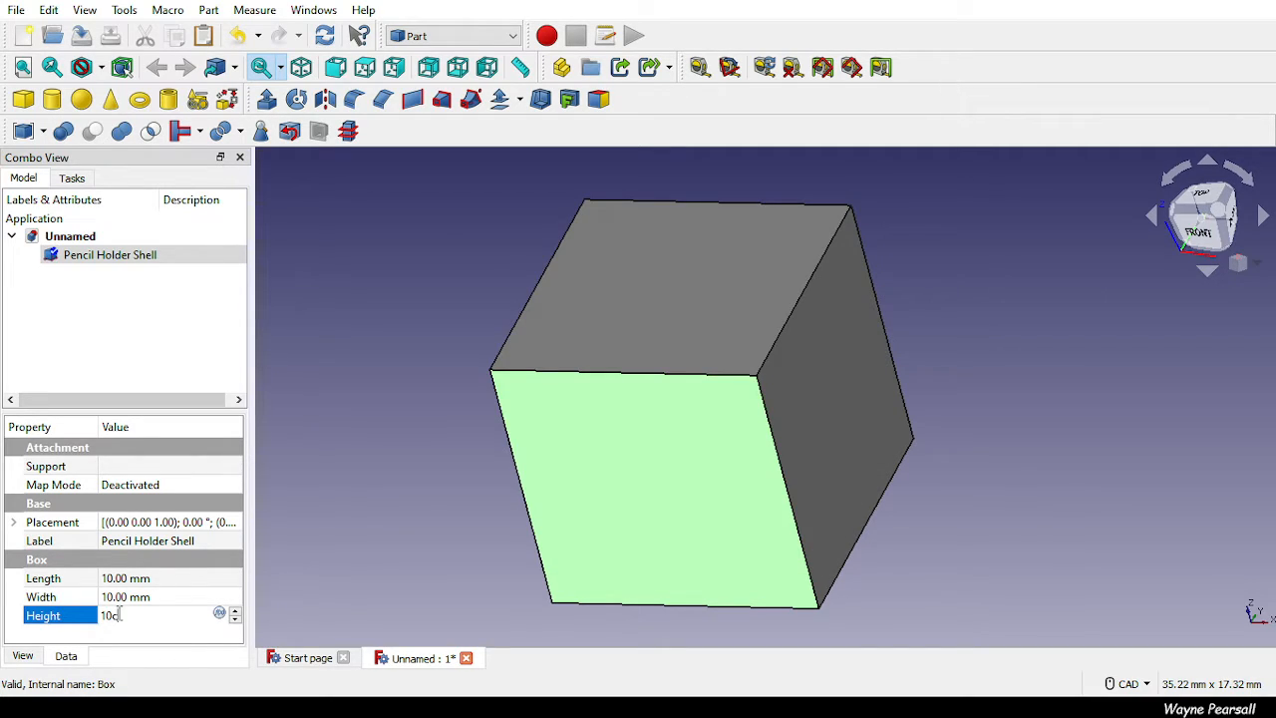
text(mm)
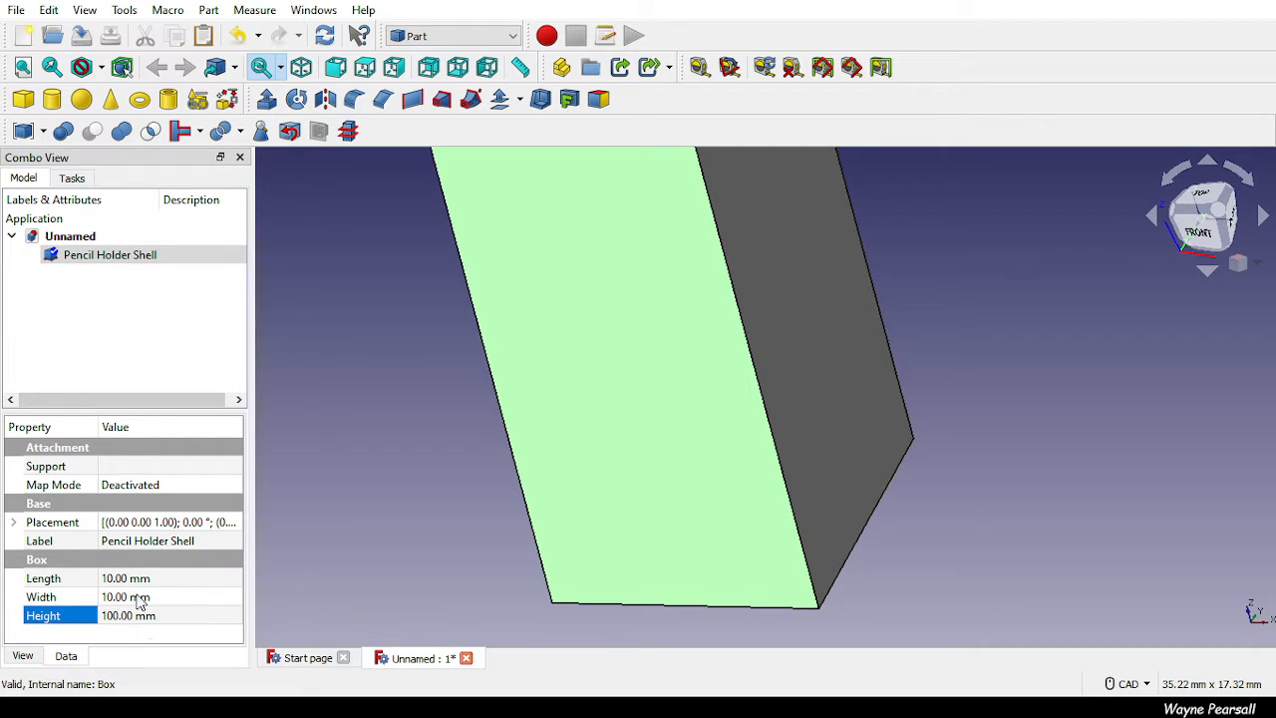
Set the width of the Pencil Holder Shell to 50 mm.
click(128, 598)
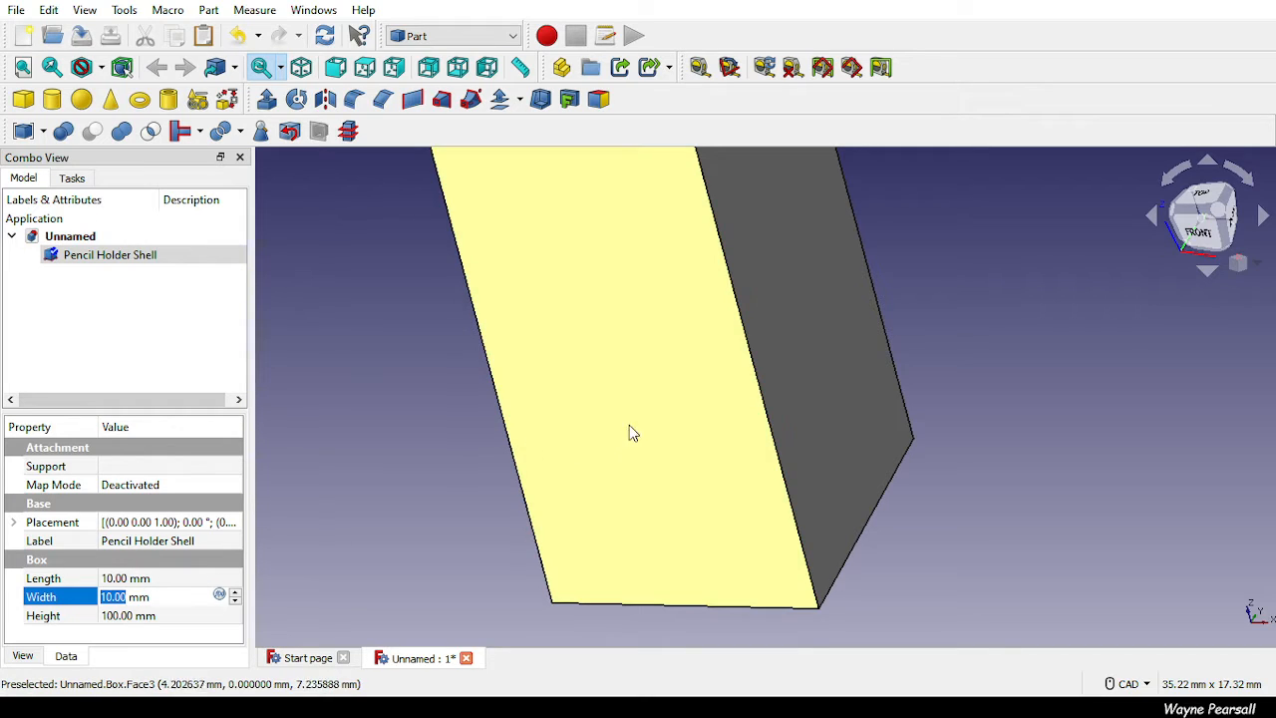
middle_drag(646, 391, 731, 406)
scroll(730, 409, down, 5)
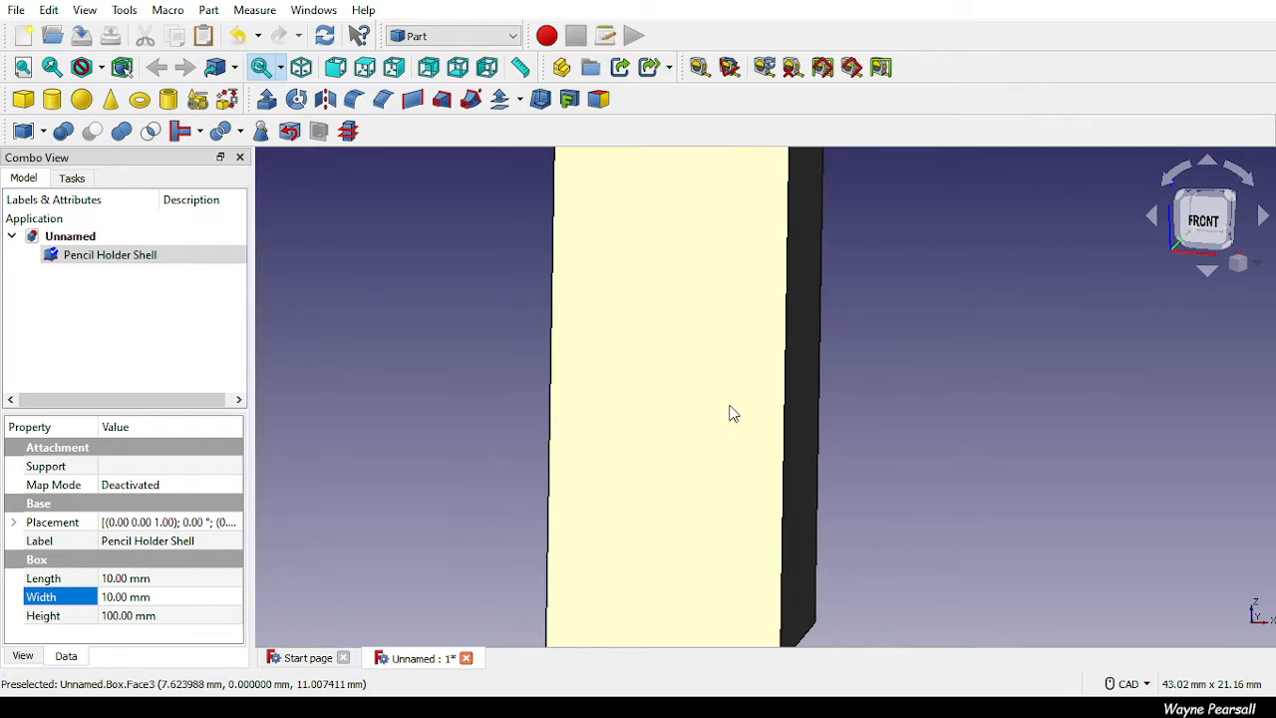
mouse_move(805, 364)
middle_down()
mouse_move(798, 382)
mouse_move(796, 357)
middle_up()
middle_drag(787, 308, 724, 540)
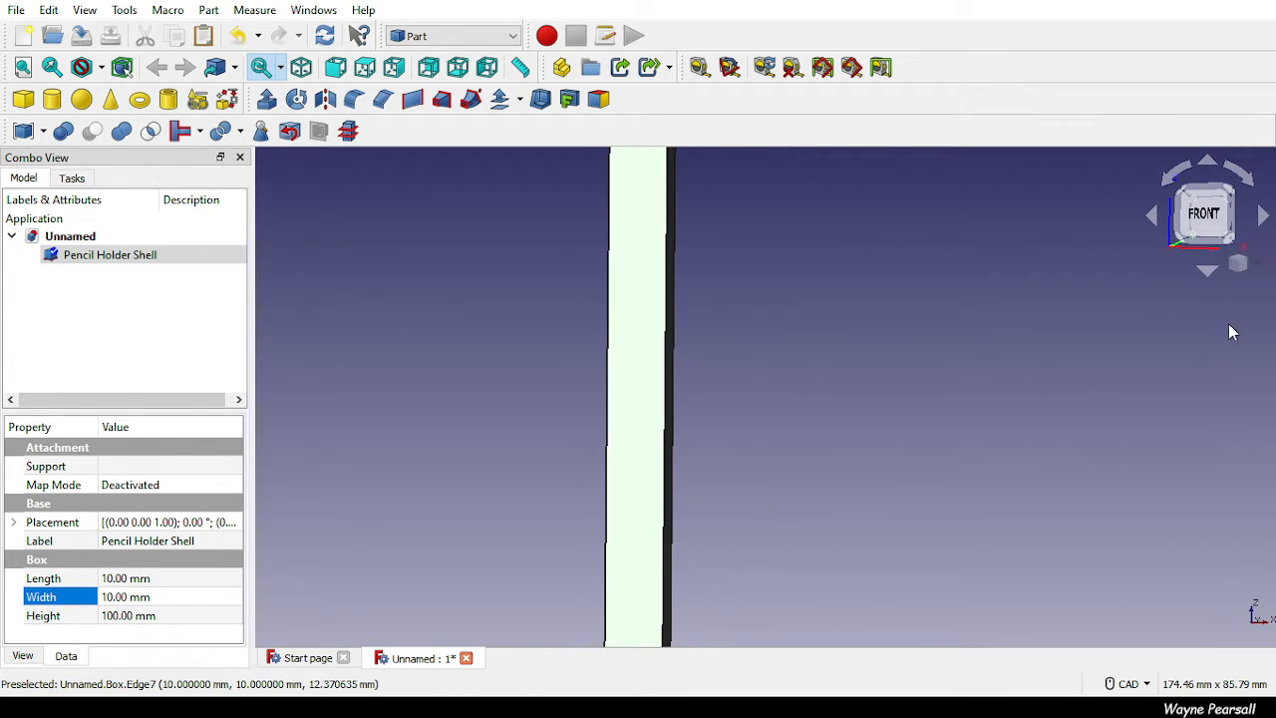
scroll(1196, 354, down, 1)
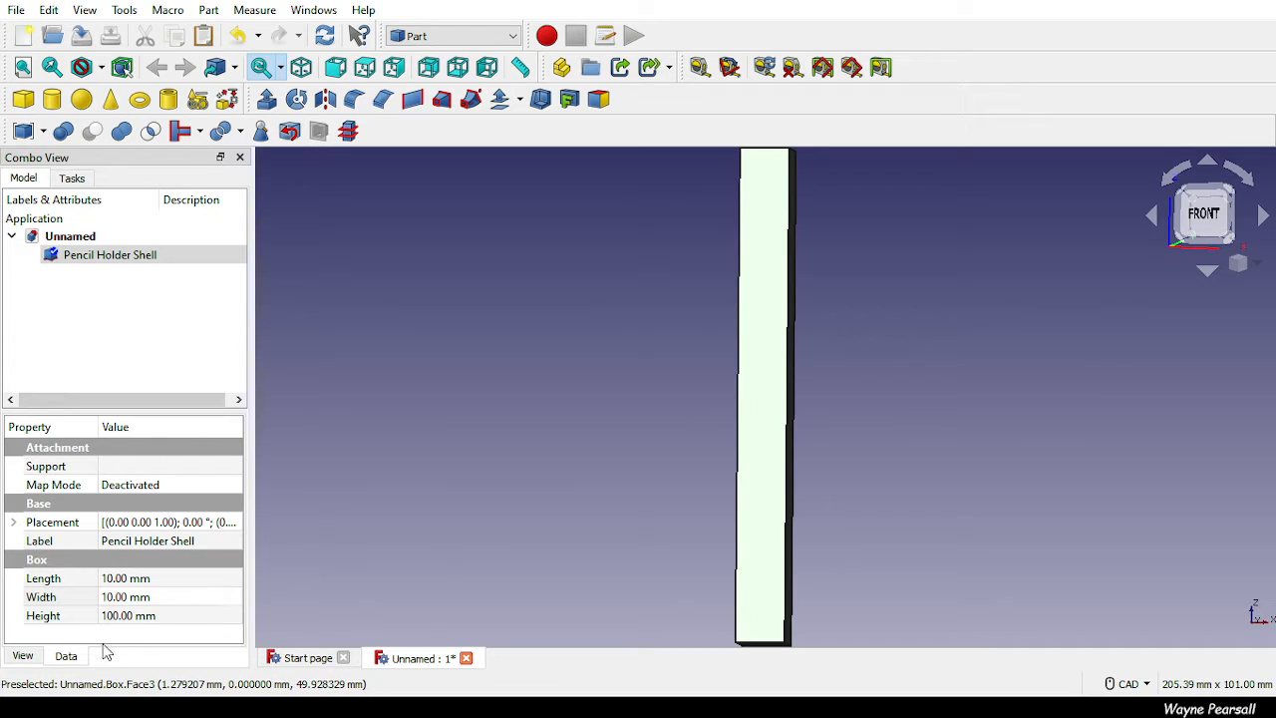
click(118, 598)
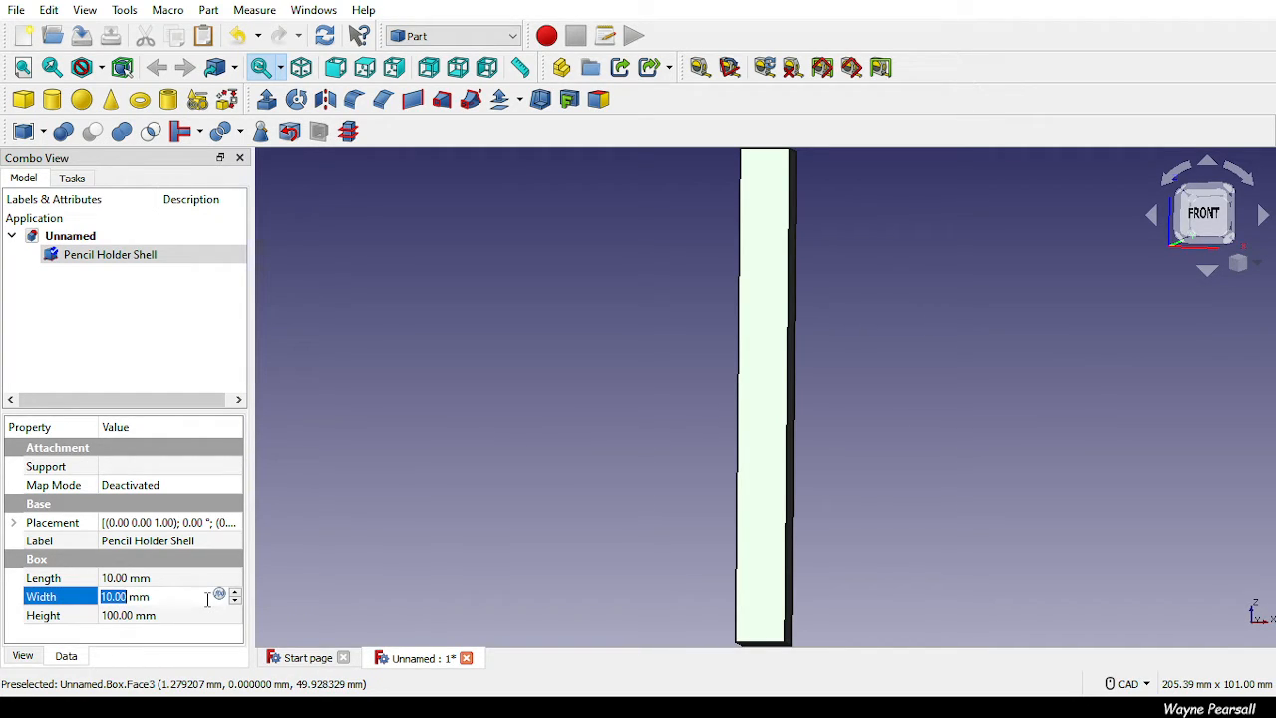
text(50)
key(Return)
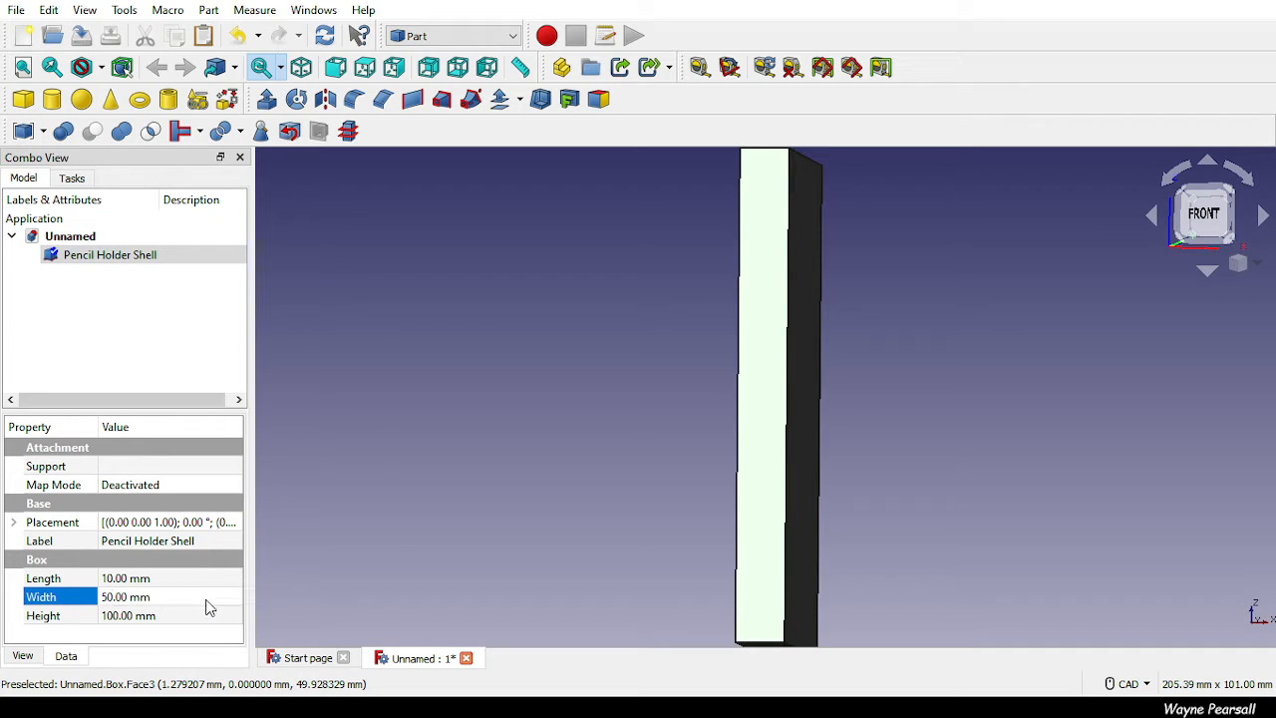
Set the length of the Pencil Holder Shell to 50 mm and view the whole box from an oblique angle.
click(116, 578)
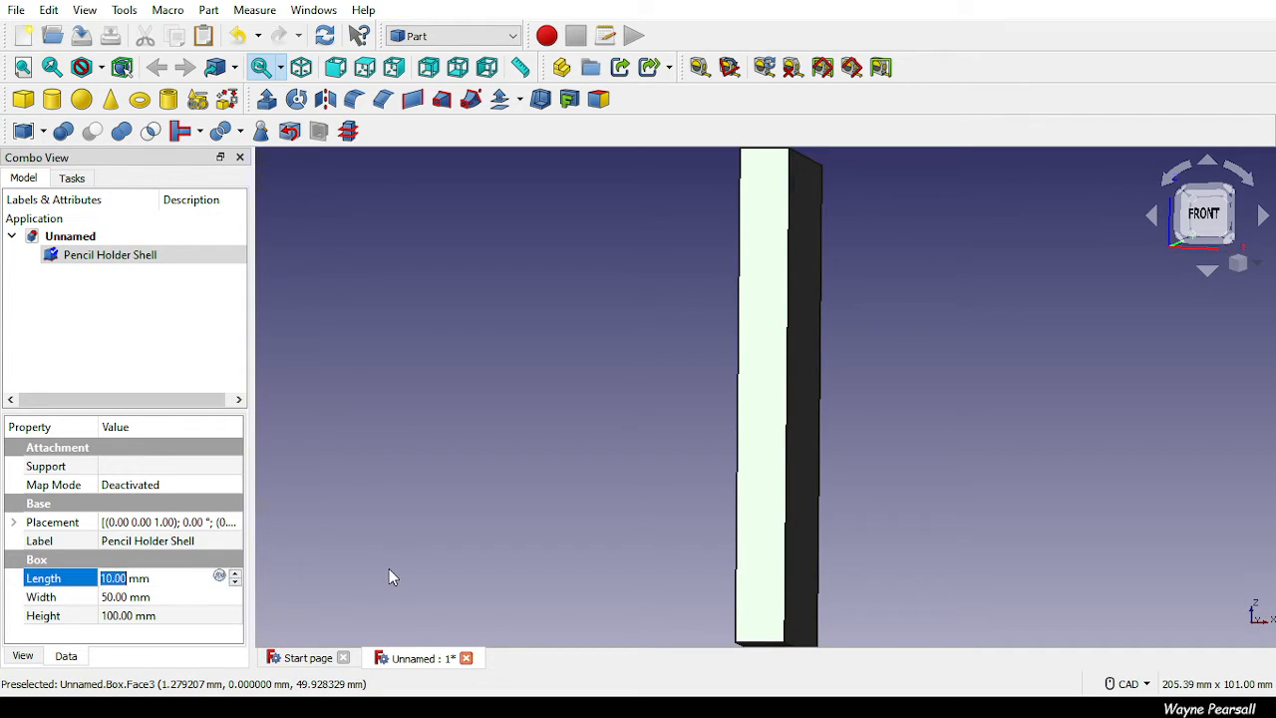
text(50)
key(Return)
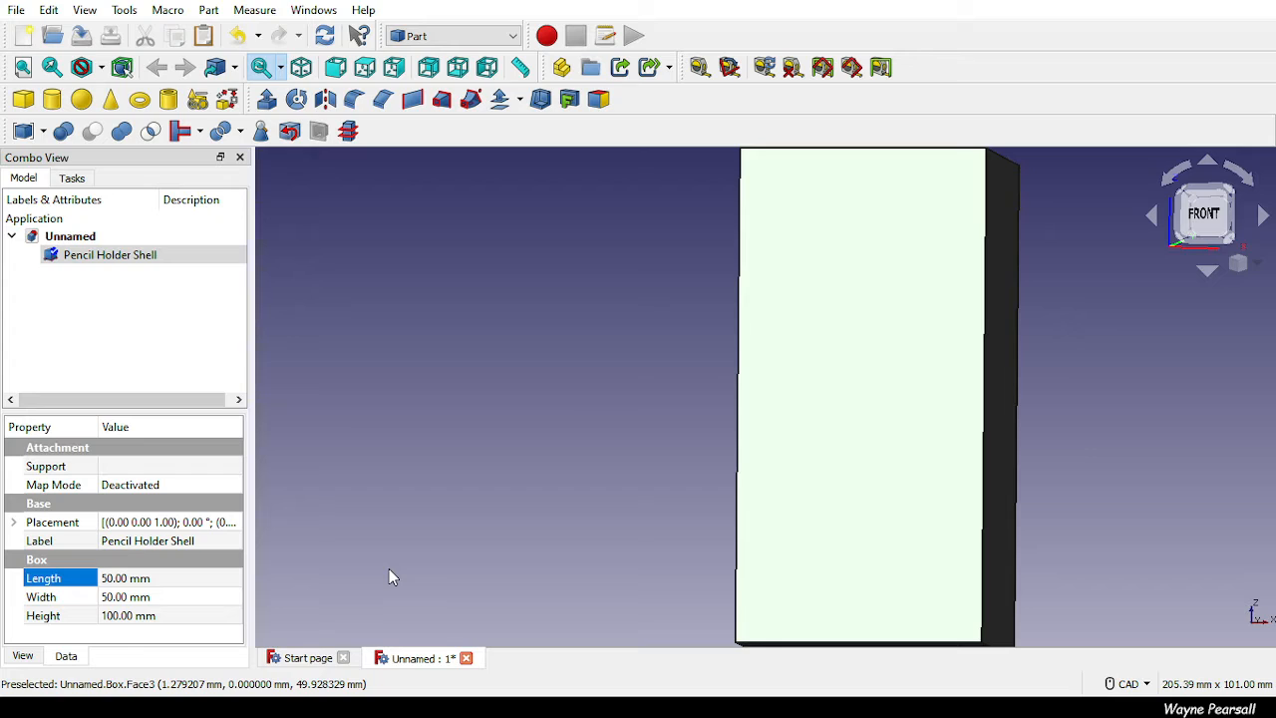
scroll(716, 432, down, 2)
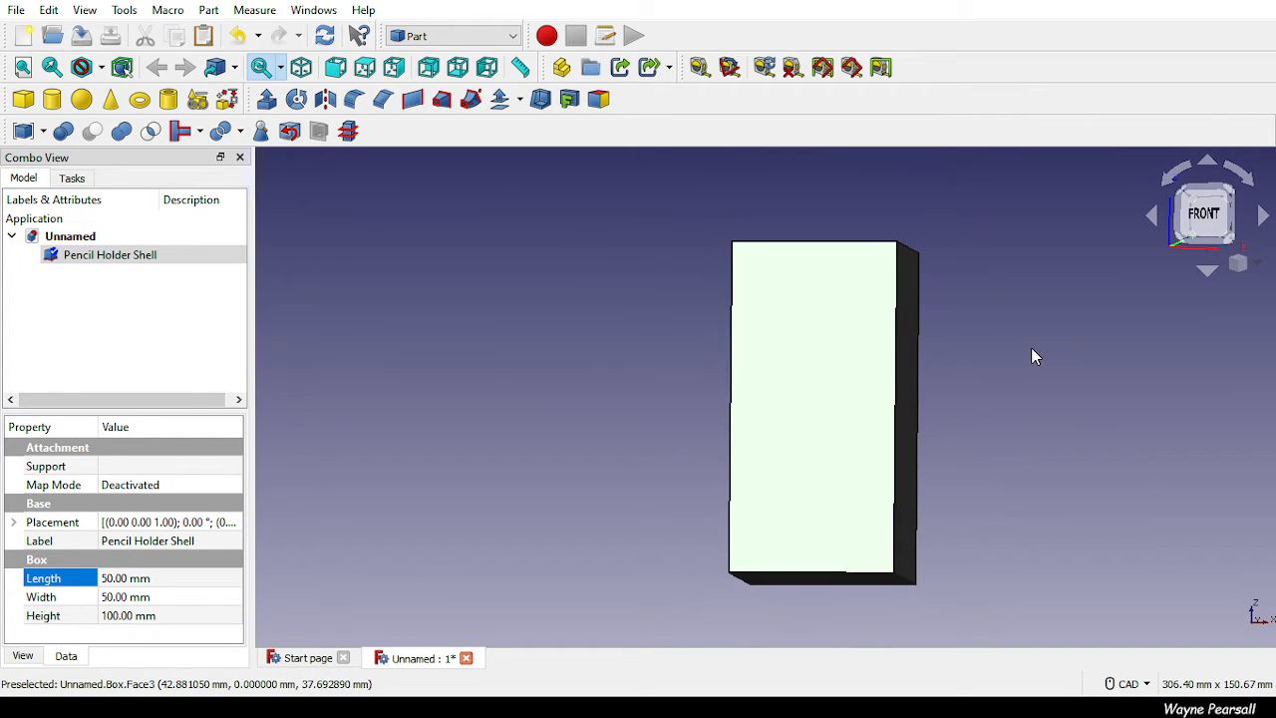
middle_drag(1020, 356, 769, 383)
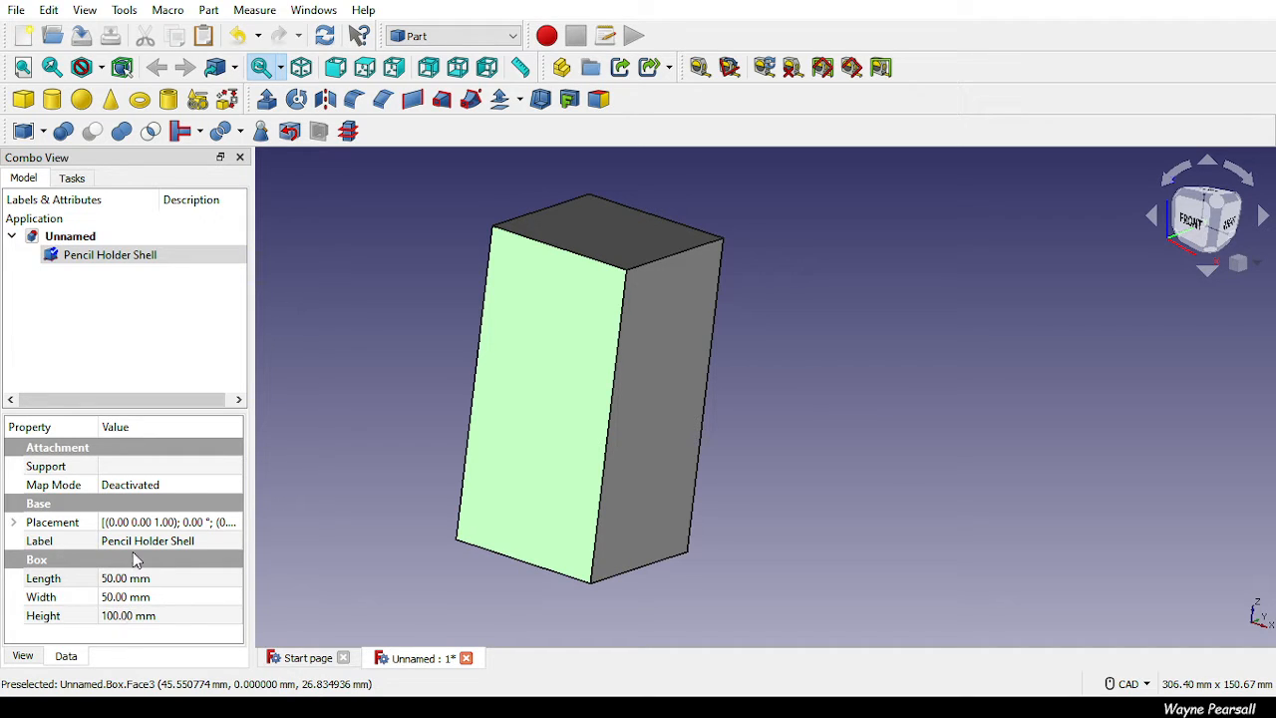
Add a second cube to the document and rename it "holder cut out".
click(24, 101)
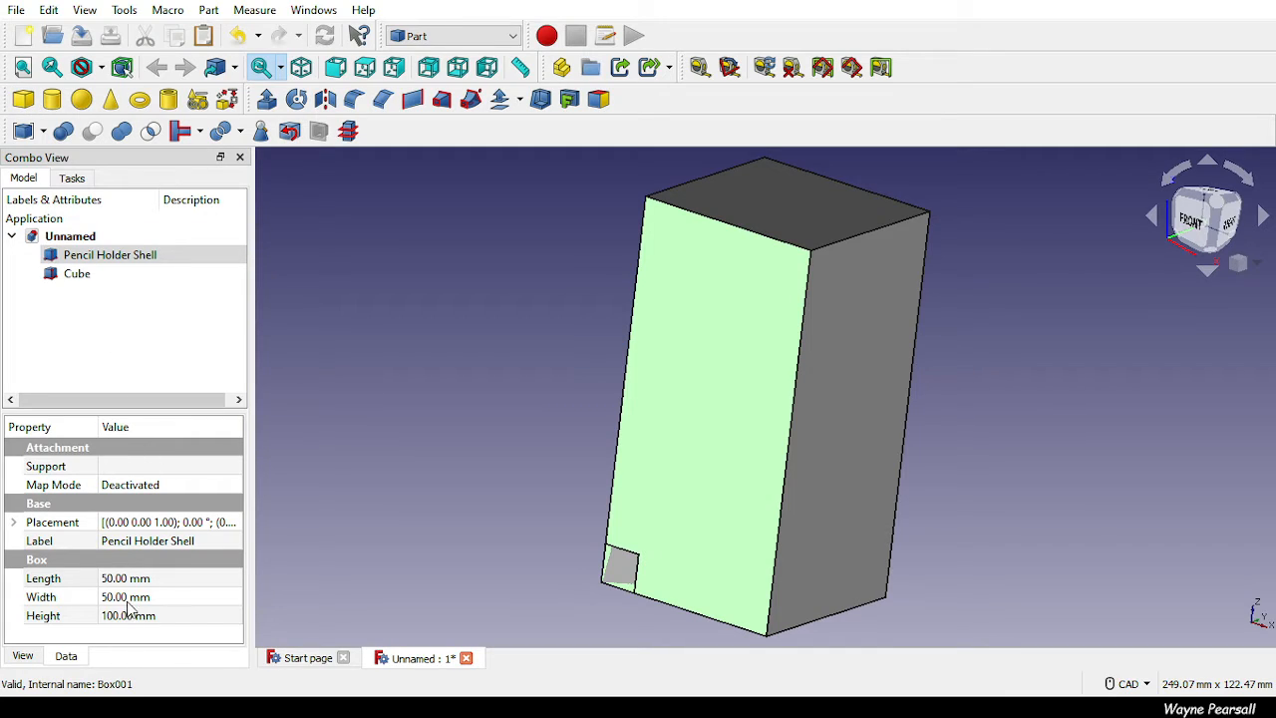
click(68, 275)
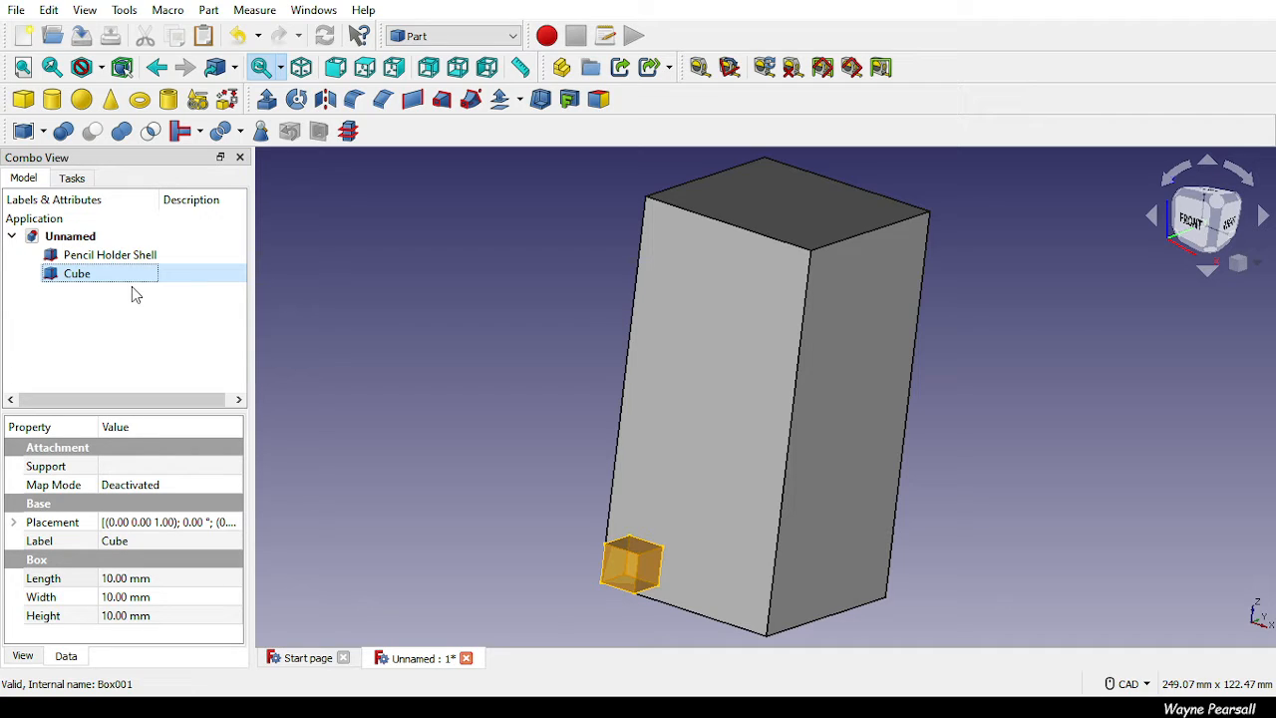
key(F2)
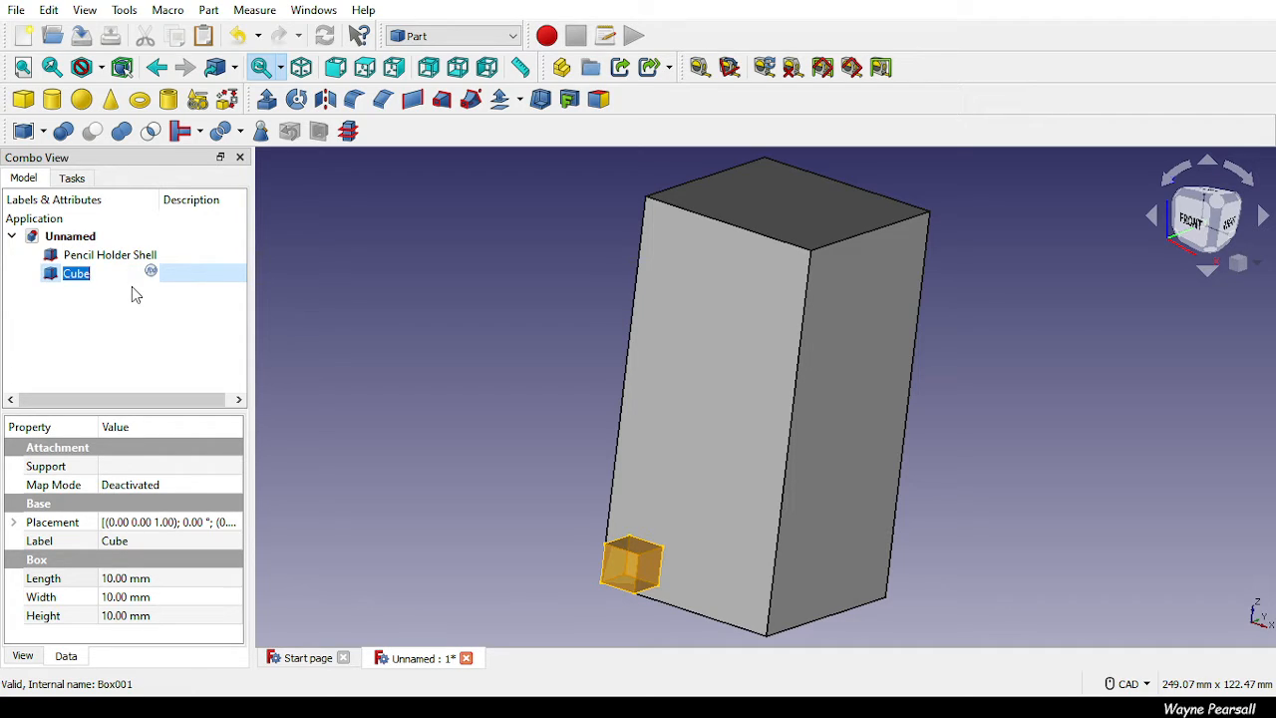
text(holder cut out)
key(Return)
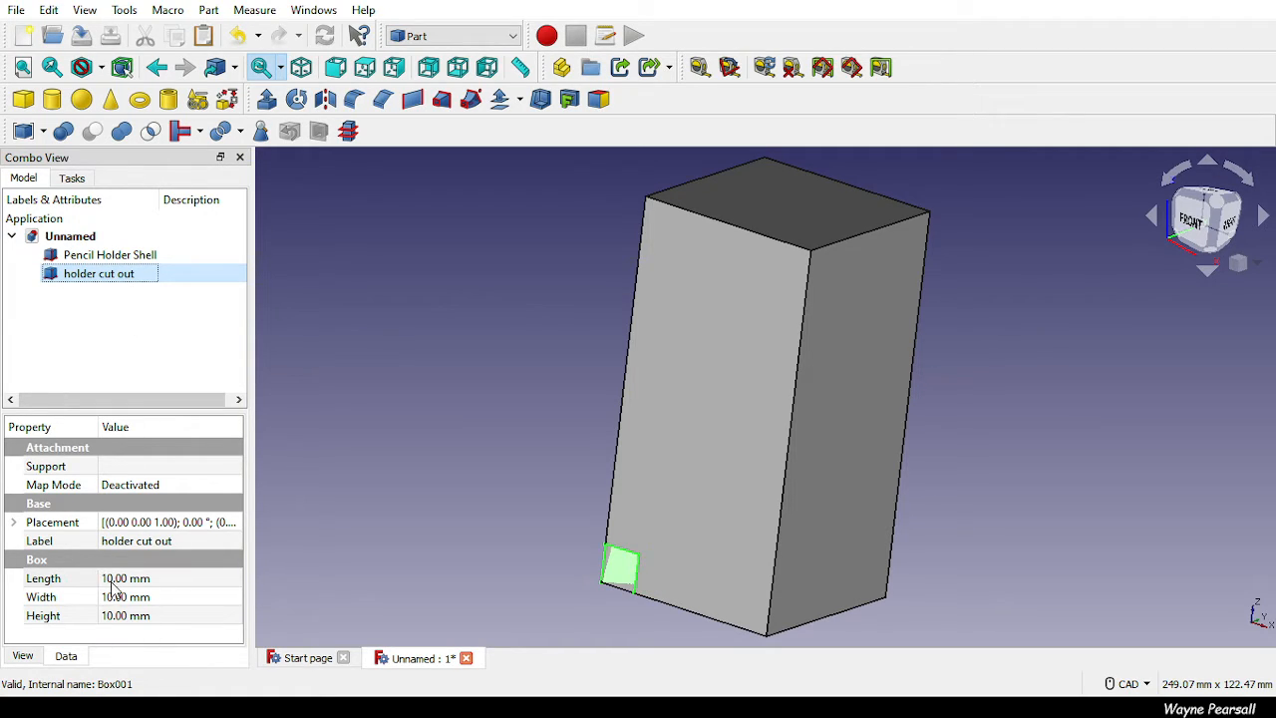
Size the "holder cut out" box to match the Pencil Holder Shell: length 50 mm, width 50 mm and height 100 mm.
click(162, 257)
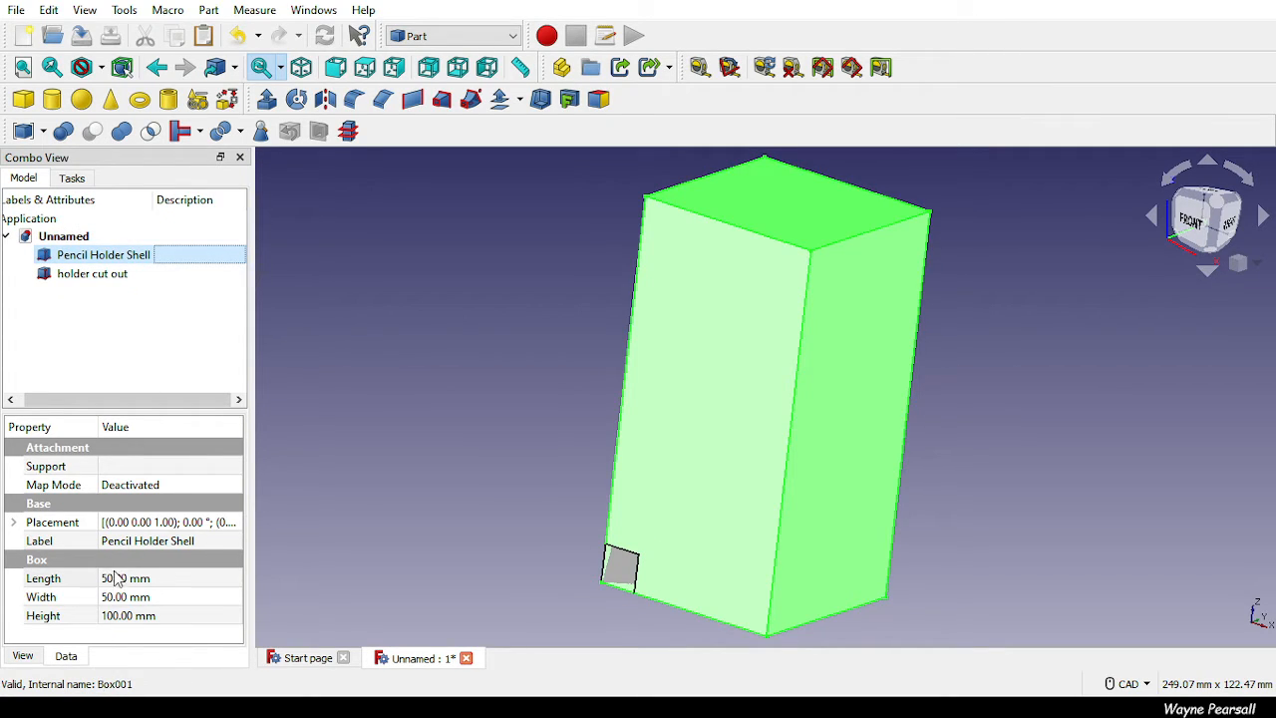
click(91, 275)
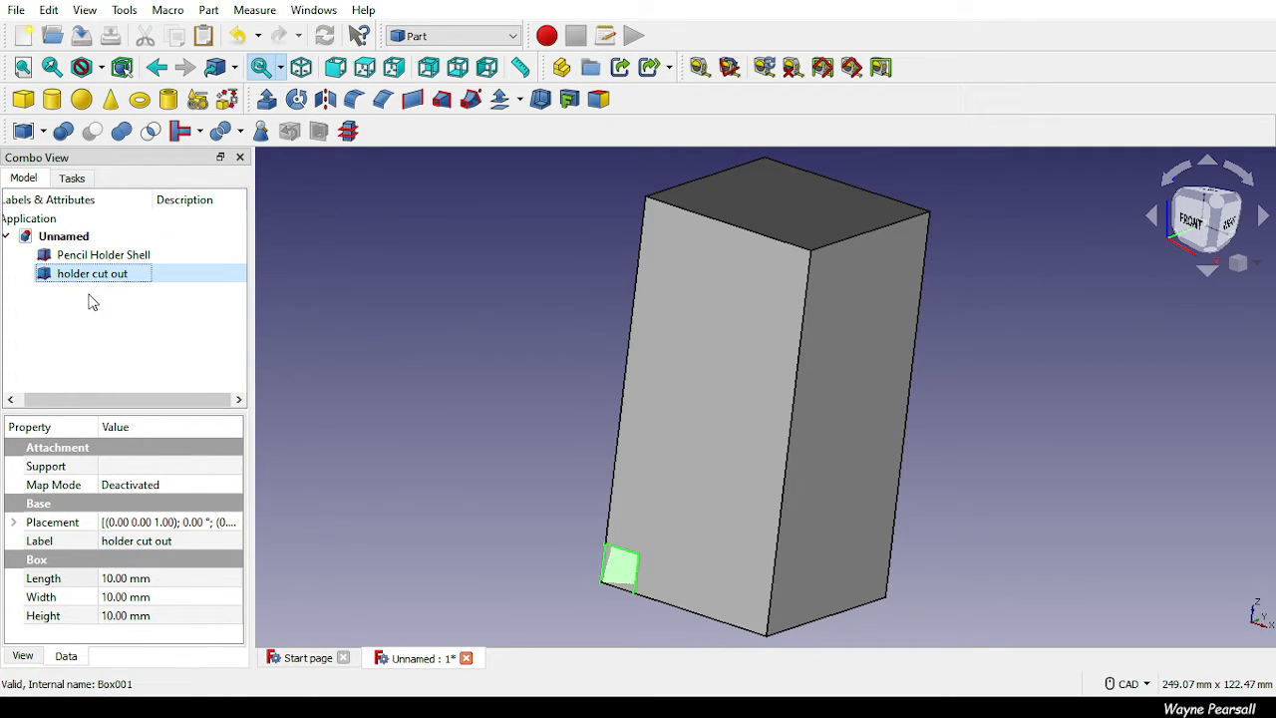
click(120, 581)
text(50)
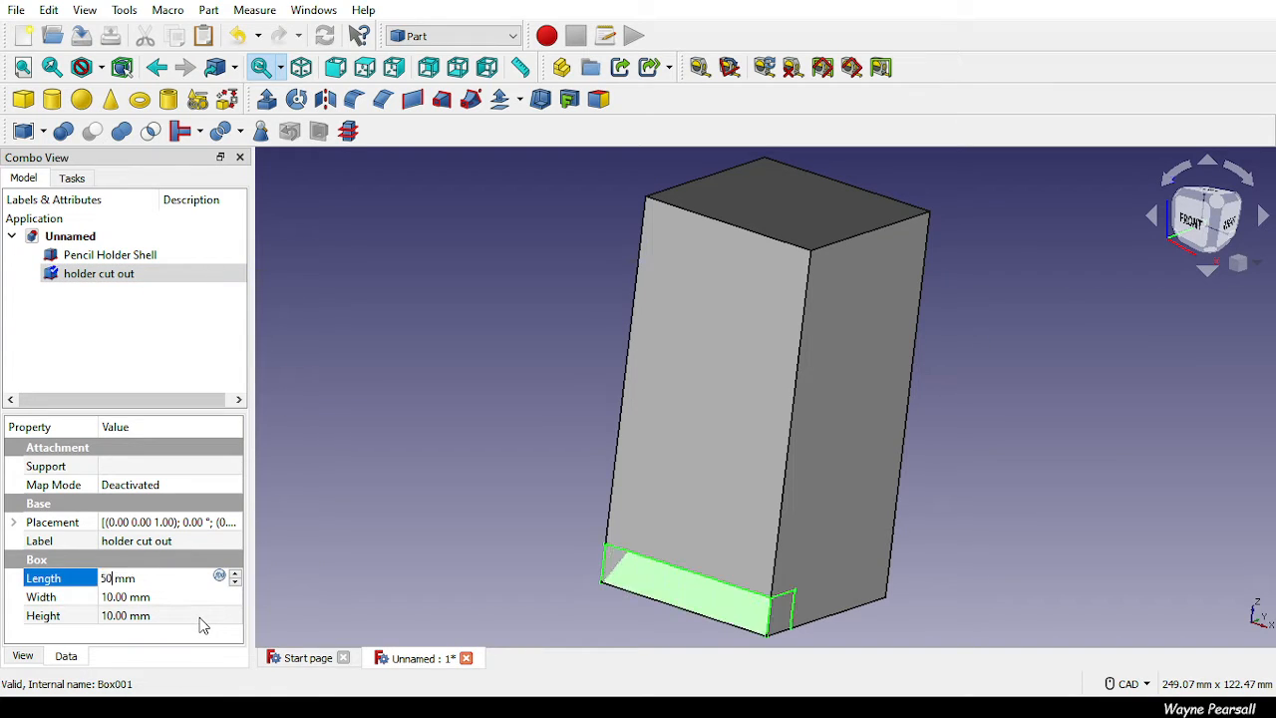
key(Return)
click(185, 599)
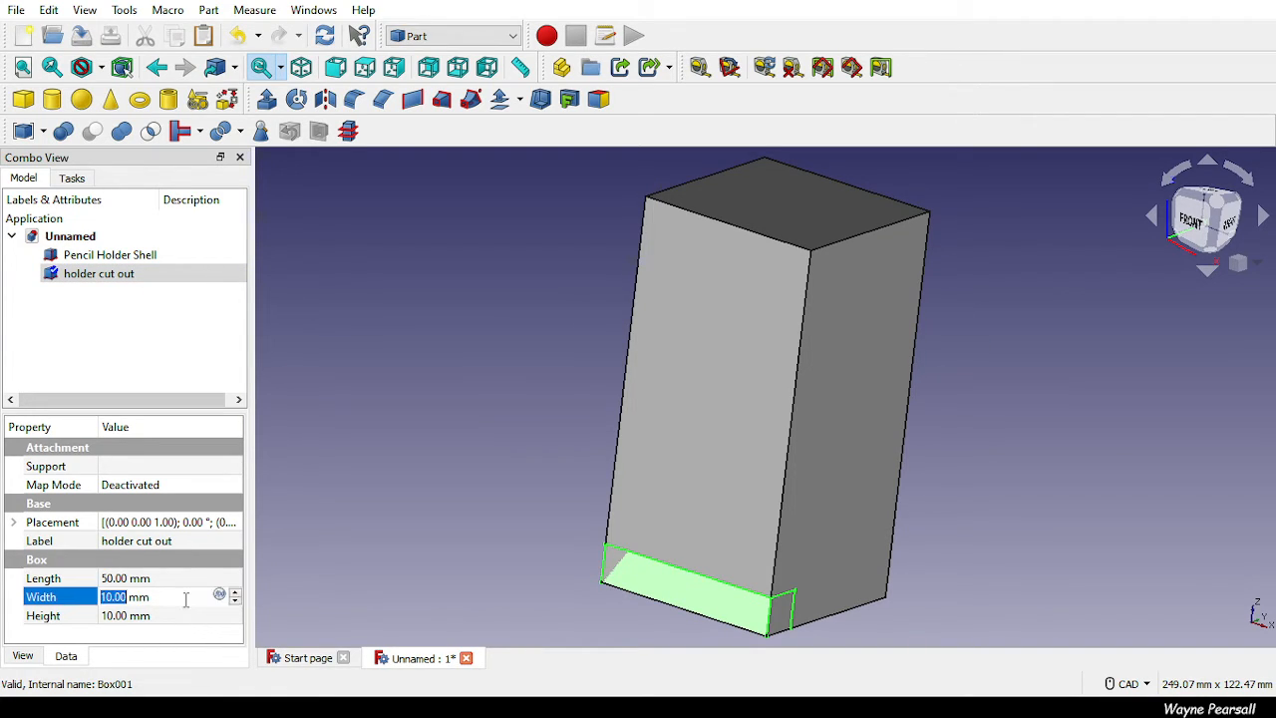
text(50)
key(Return)
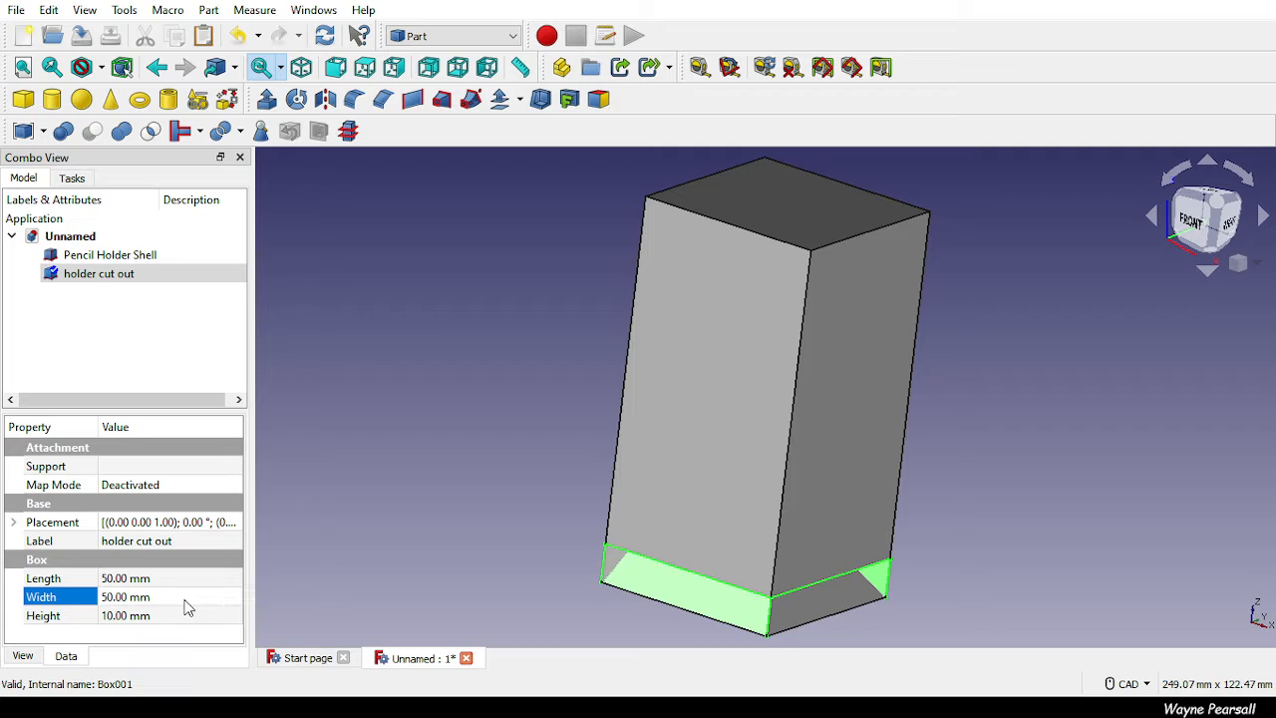
click(168, 615)
text(100)
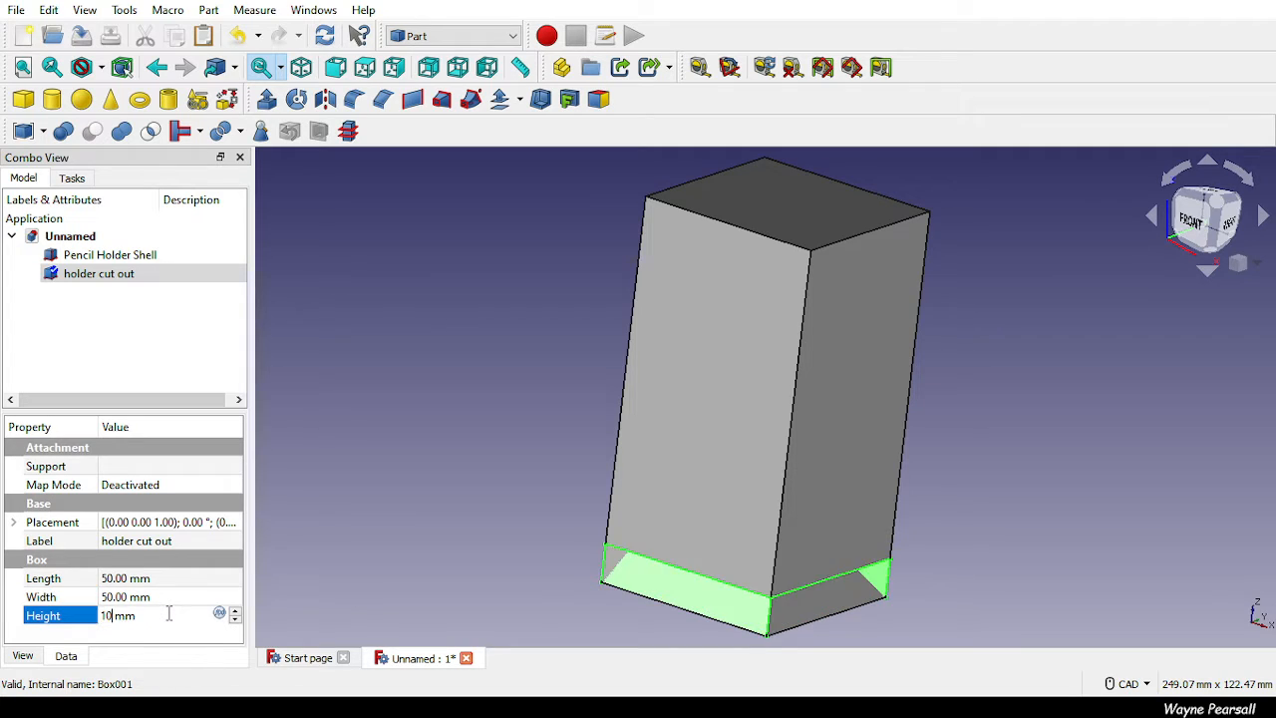
key(Return)
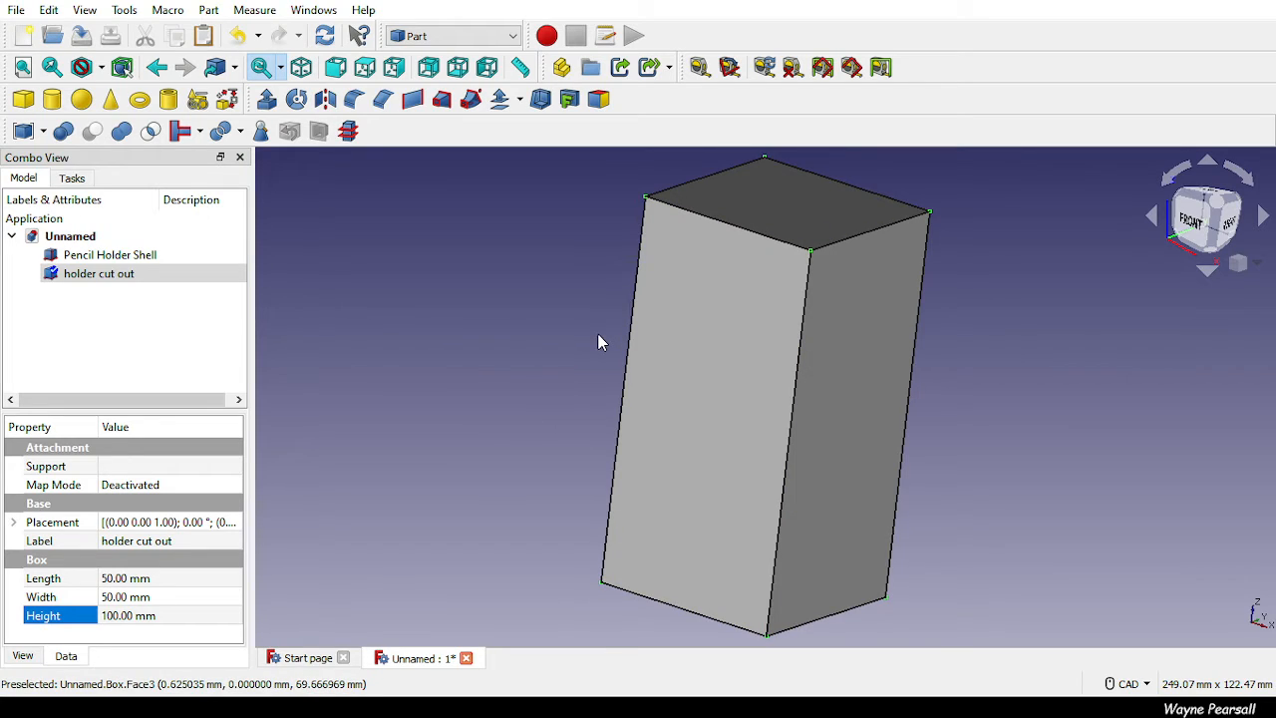
Set both the length and the width of the "holder cut out" box to 46 mm.
click(112, 580)
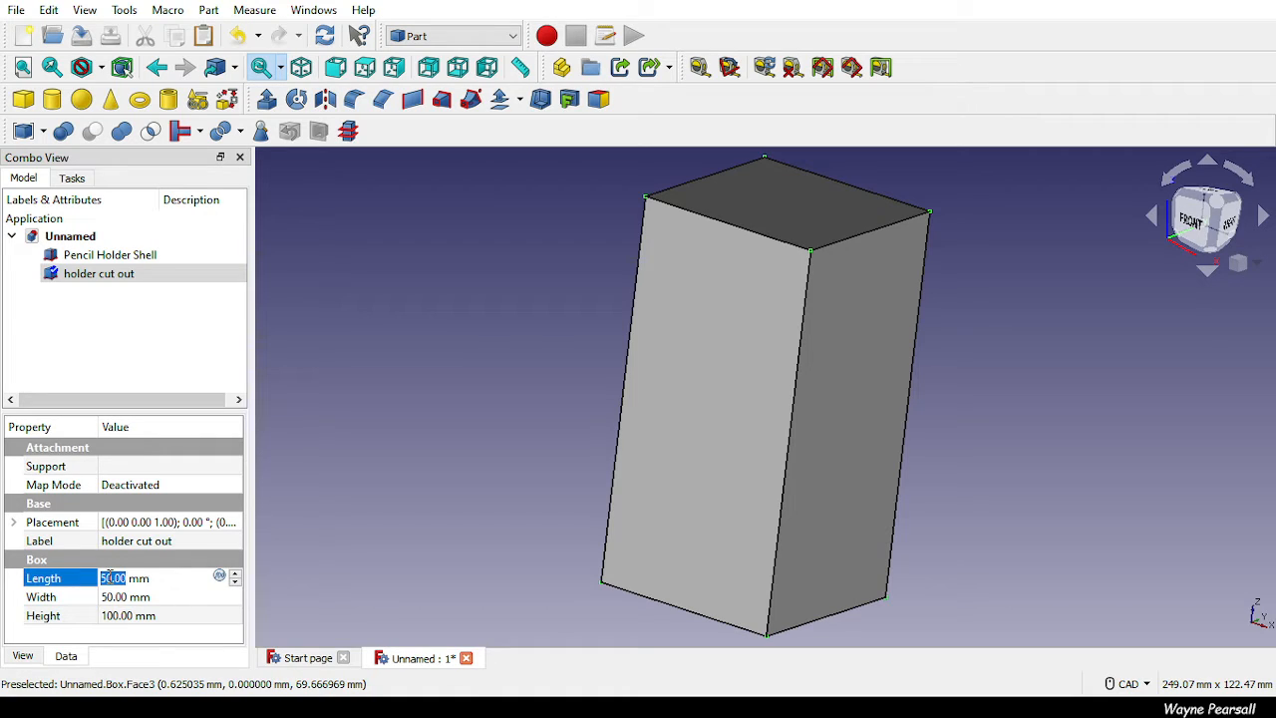
click(114, 578)
drag(113, 579, 93, 583)
text(46)
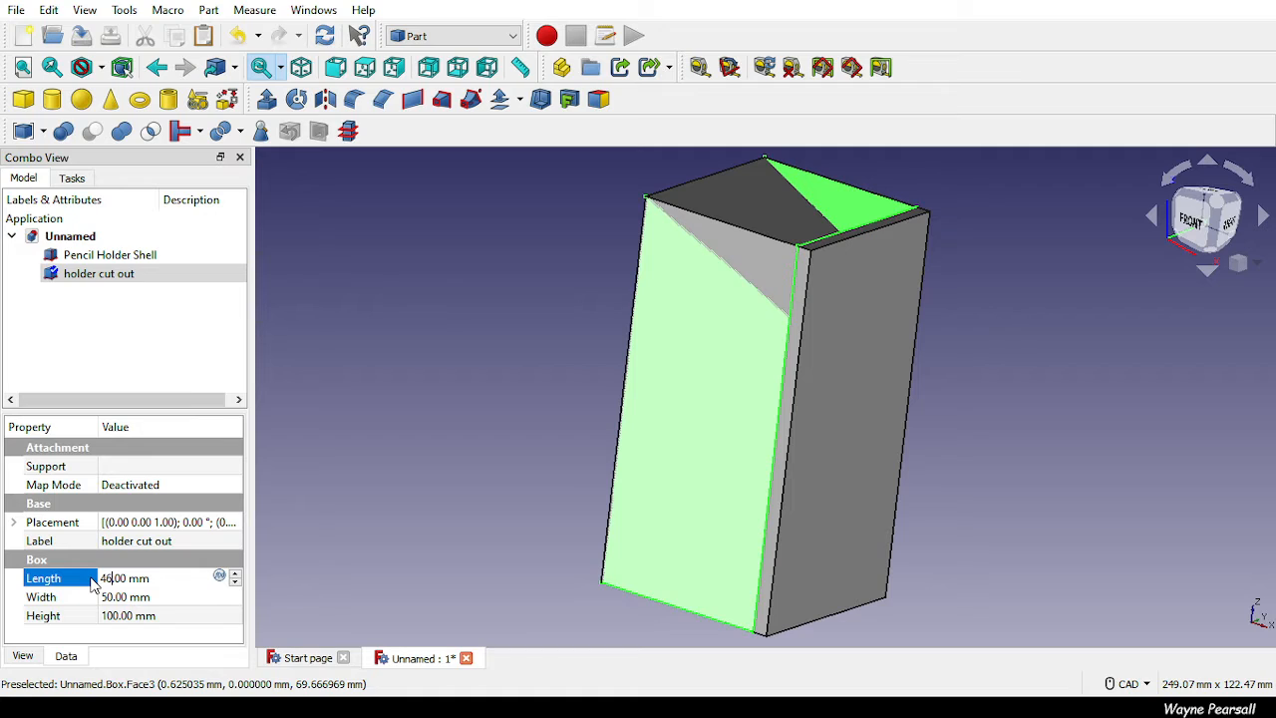
key(Return)
click(108, 596)
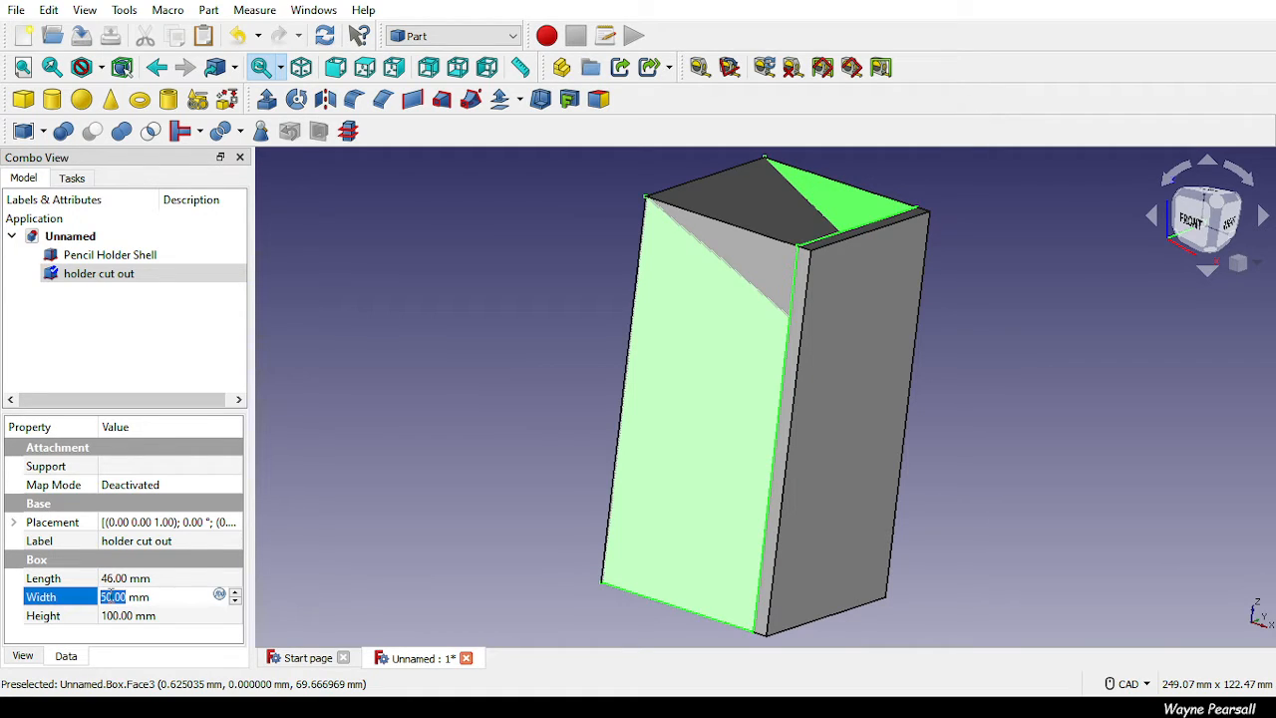
text(40)
key(Return)
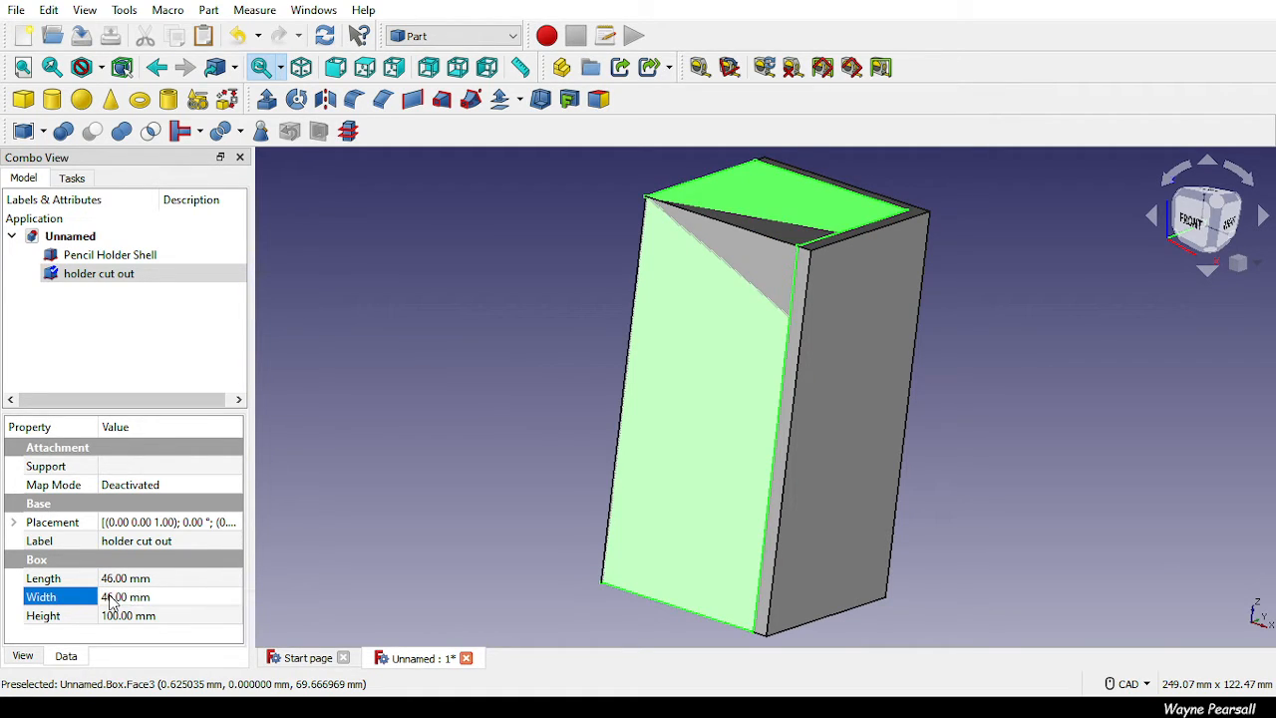
Set the height of the "holder cut out" box to 98 mm.
middle_drag(845, 236, 837, 329)
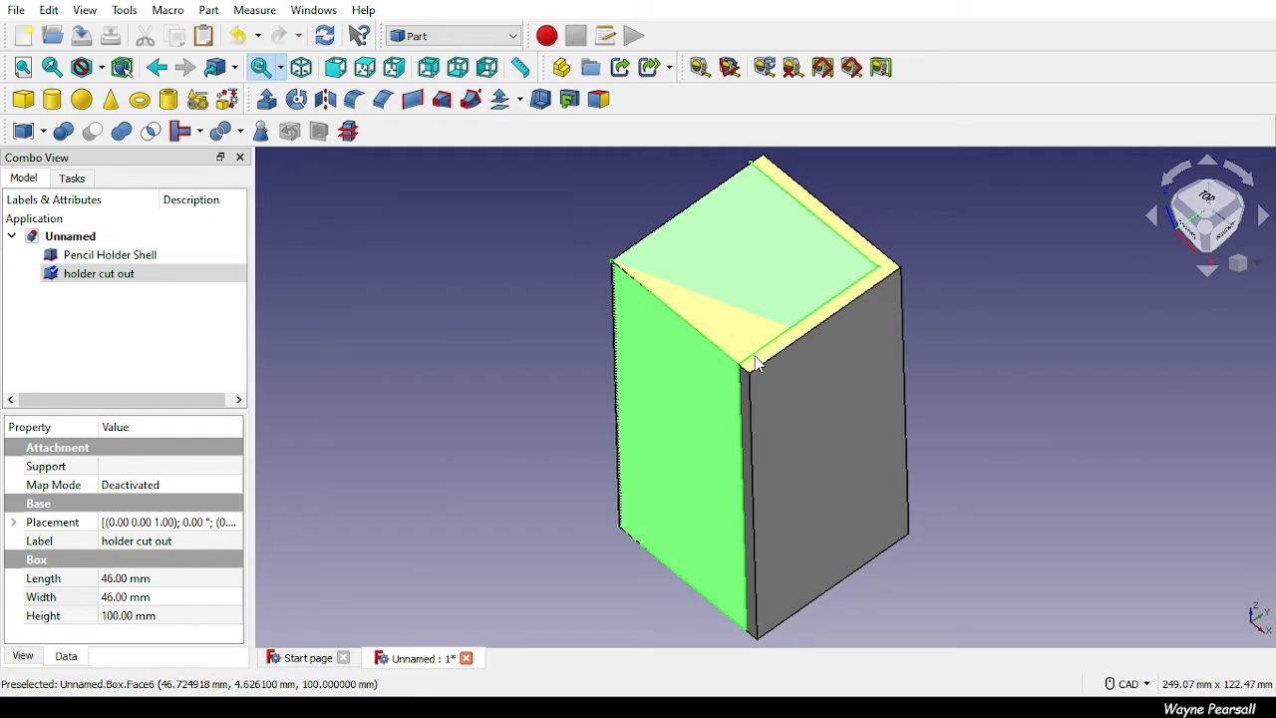
click(108, 616)
click(115, 616)
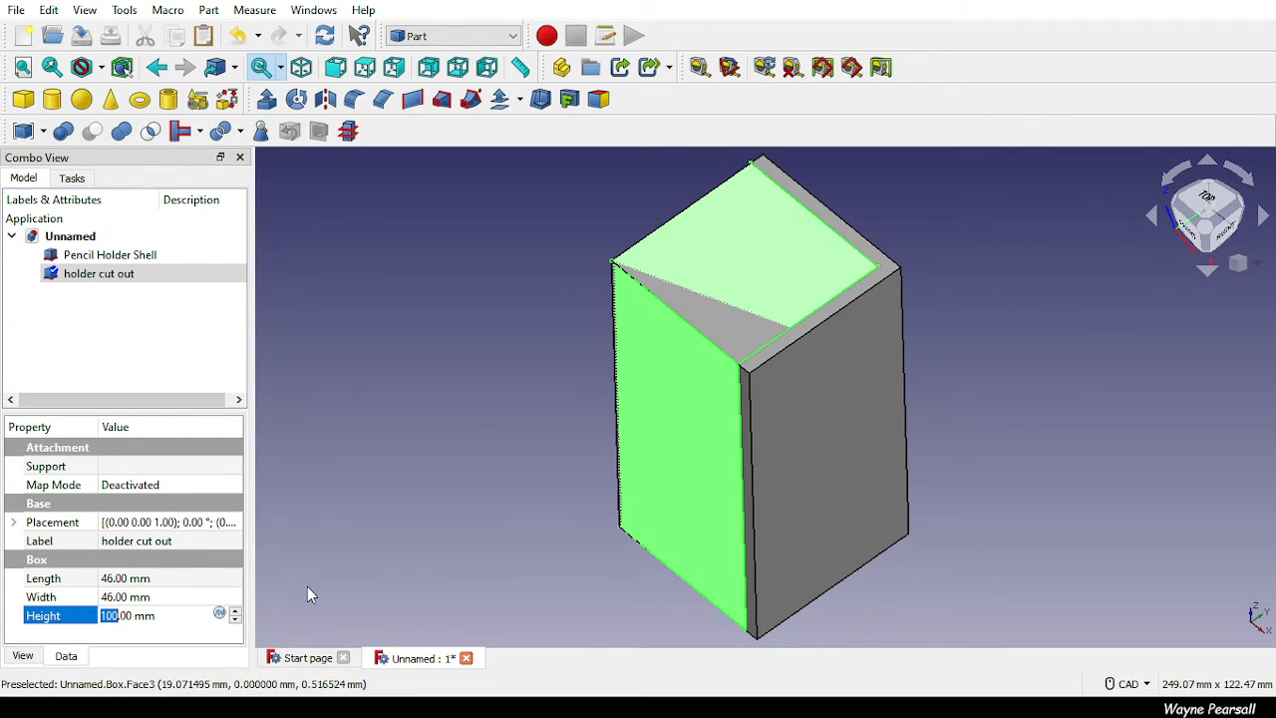
text(90)
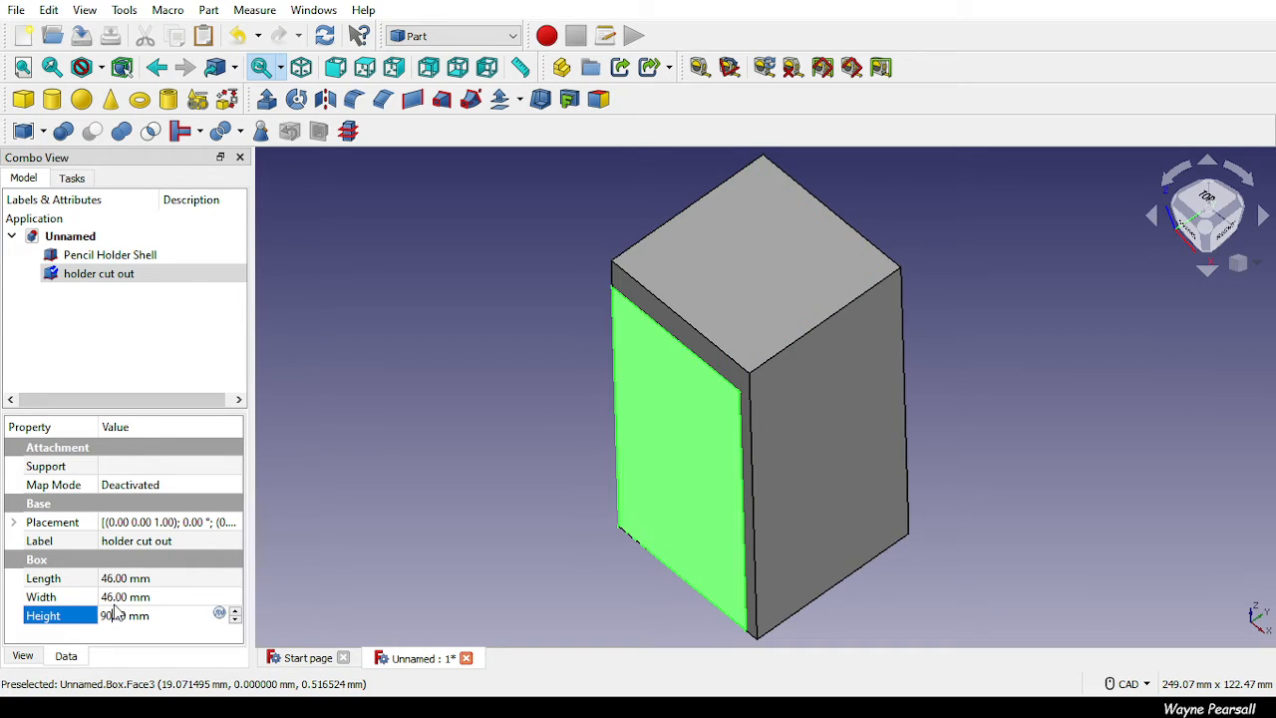
key(BackSpace)
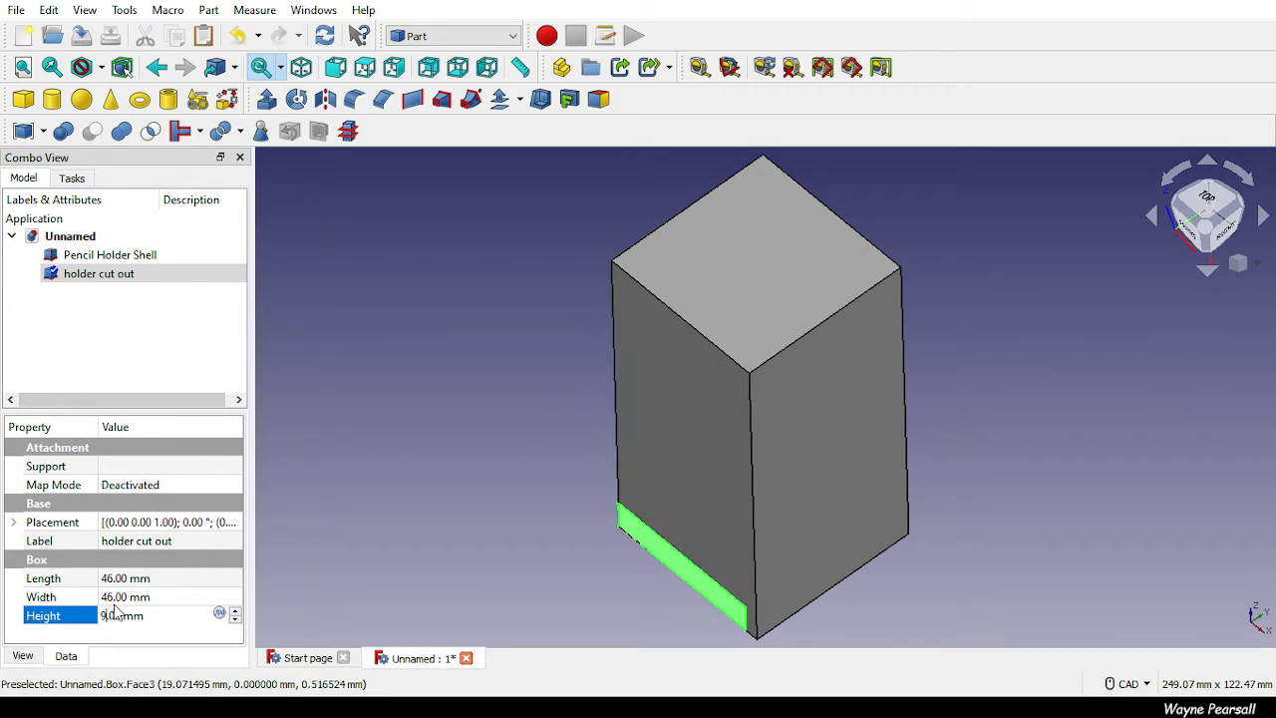
text(8)
key(Return)
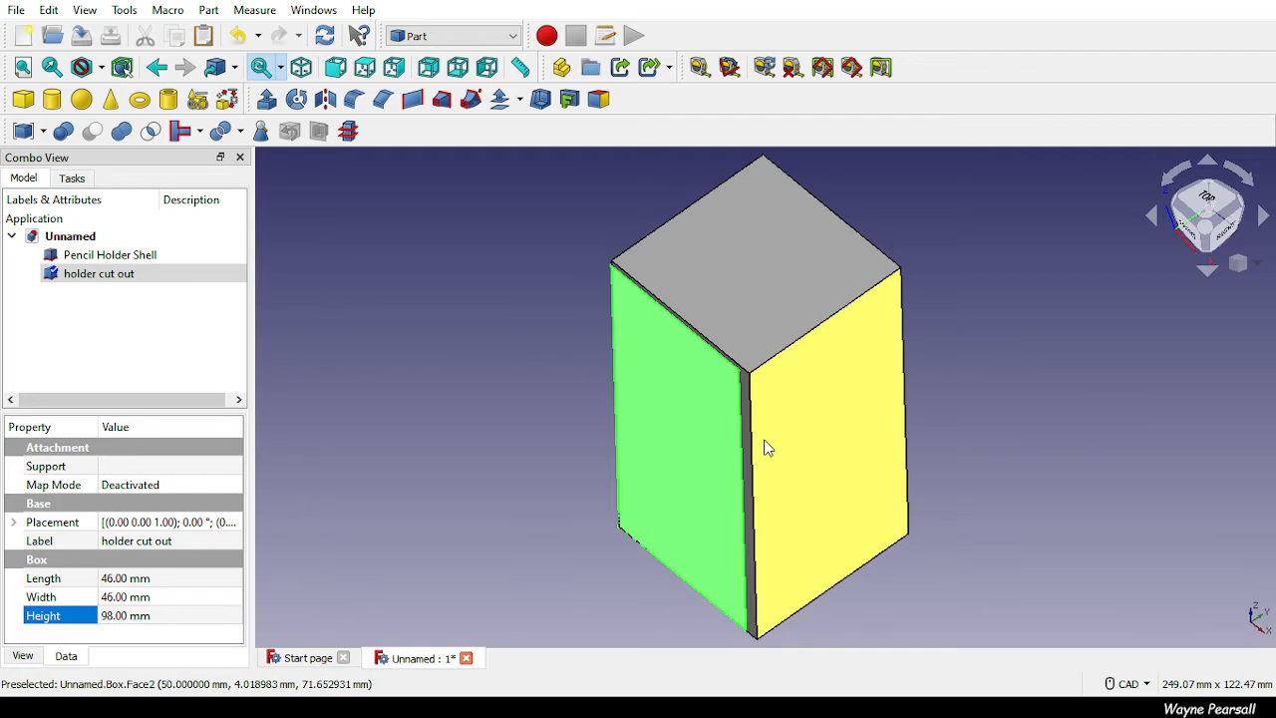
Set the x position in the placement of the "holder cut out" box to 2 mm.
middle_drag(1014, 524, 1022, 454)
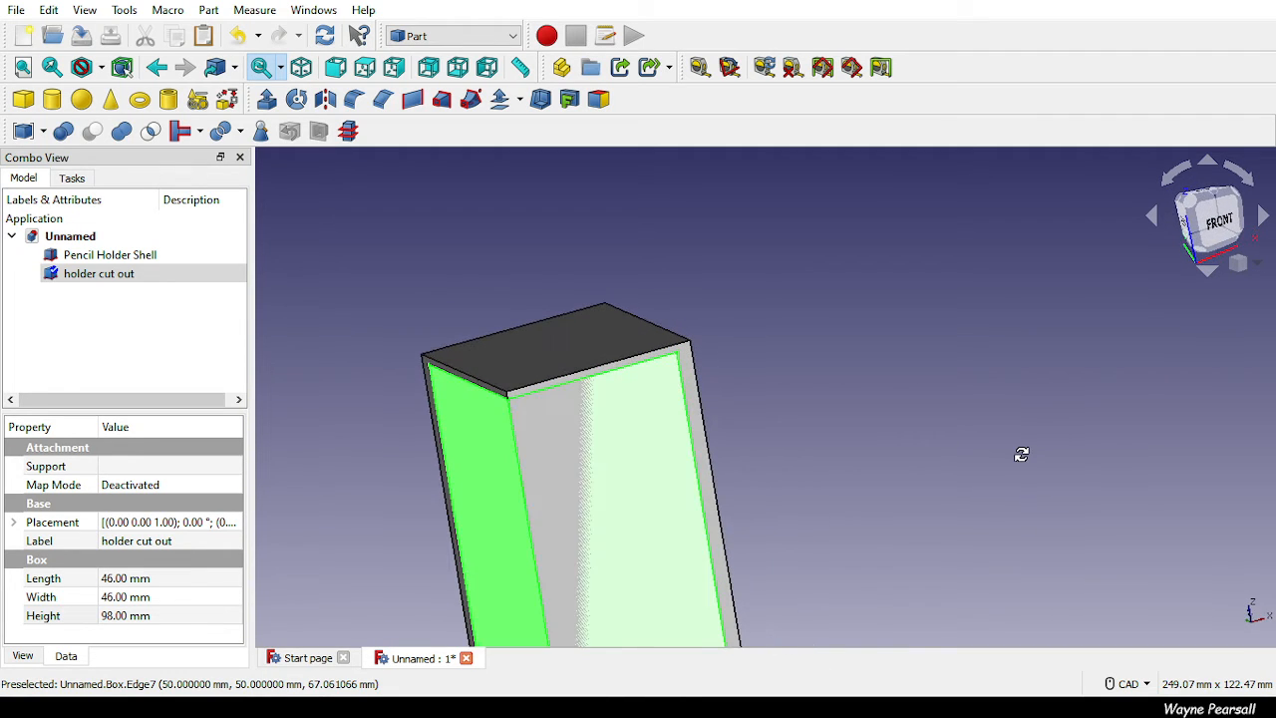
middle_drag(973, 488, 655, 491)
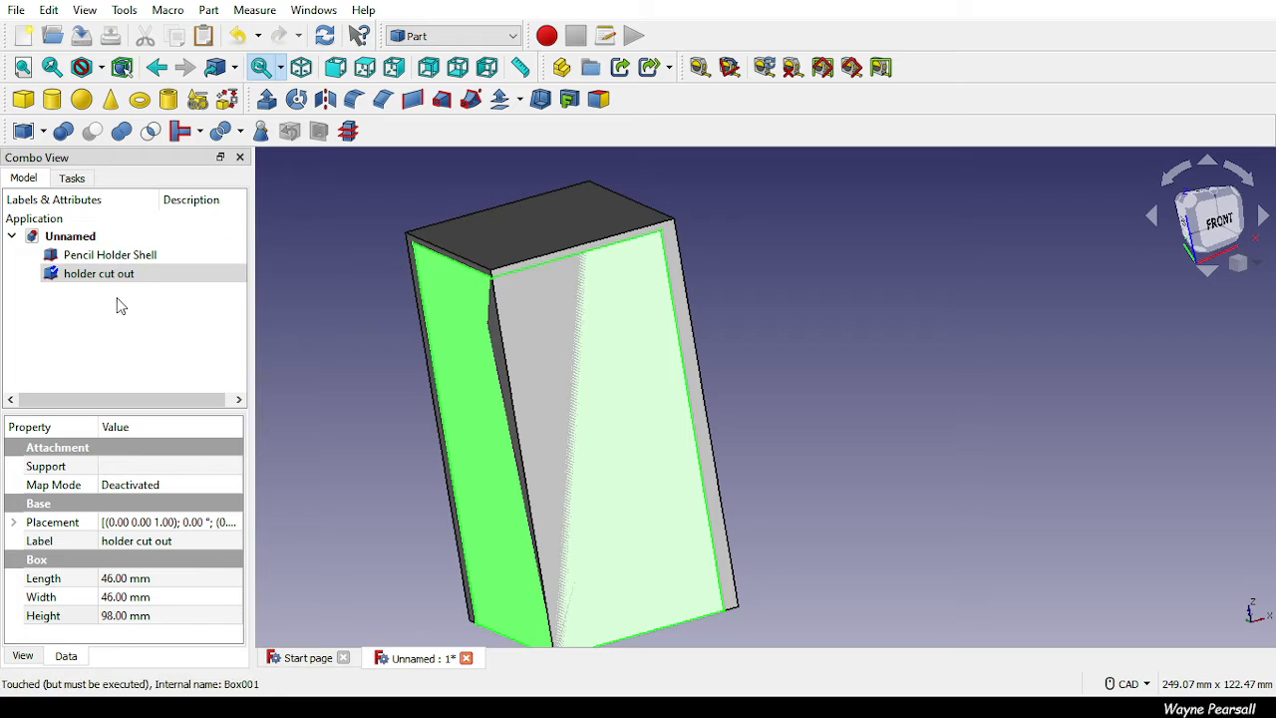
click(14, 522)
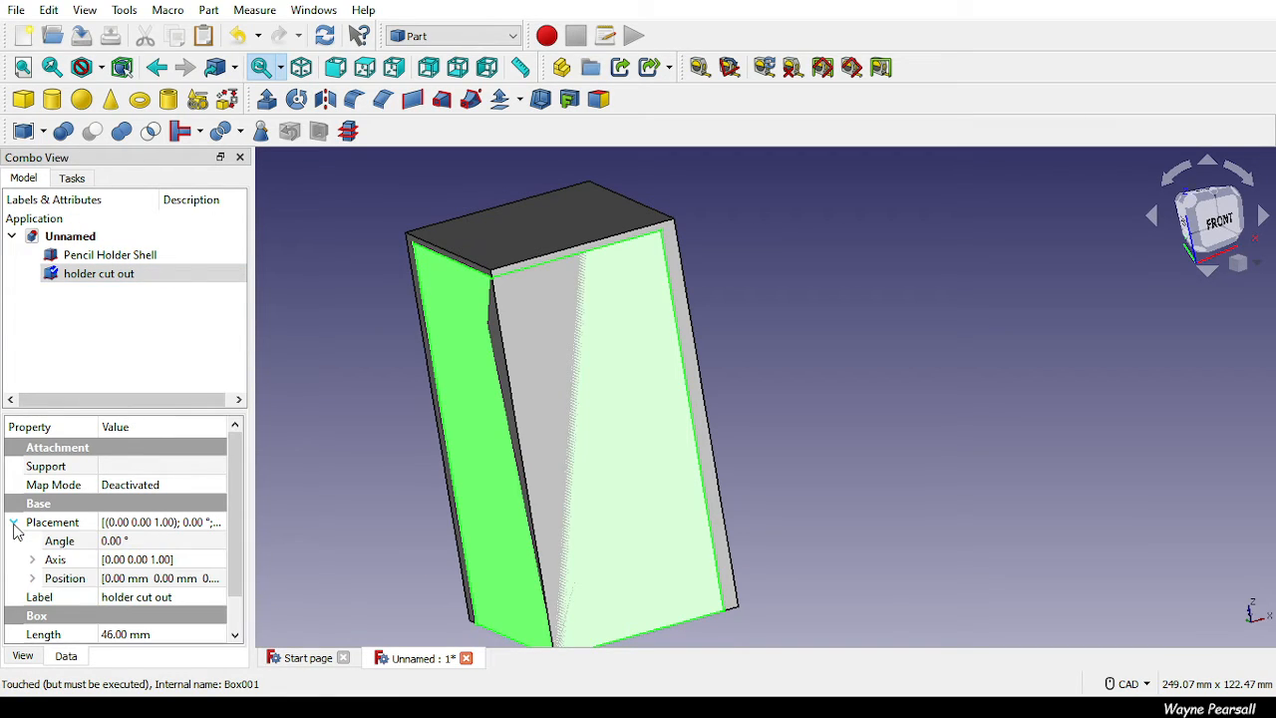
scroll(60, 526, down, 1)
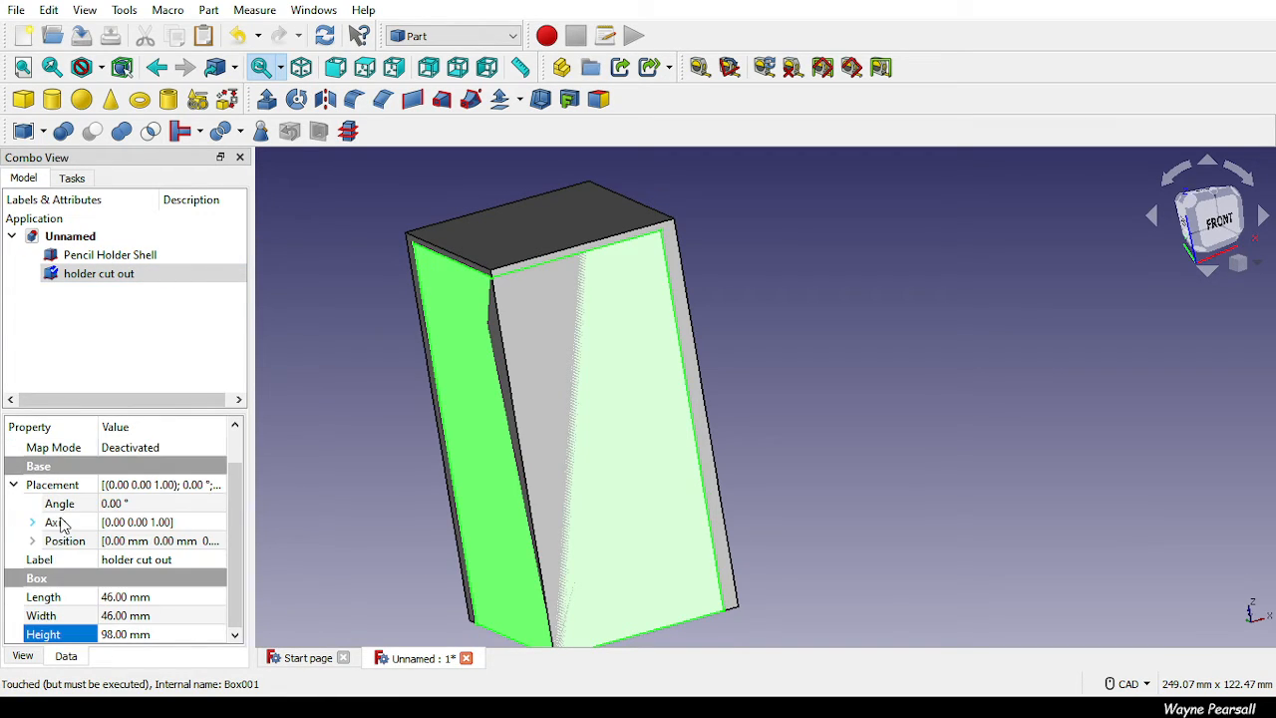
click(32, 540)
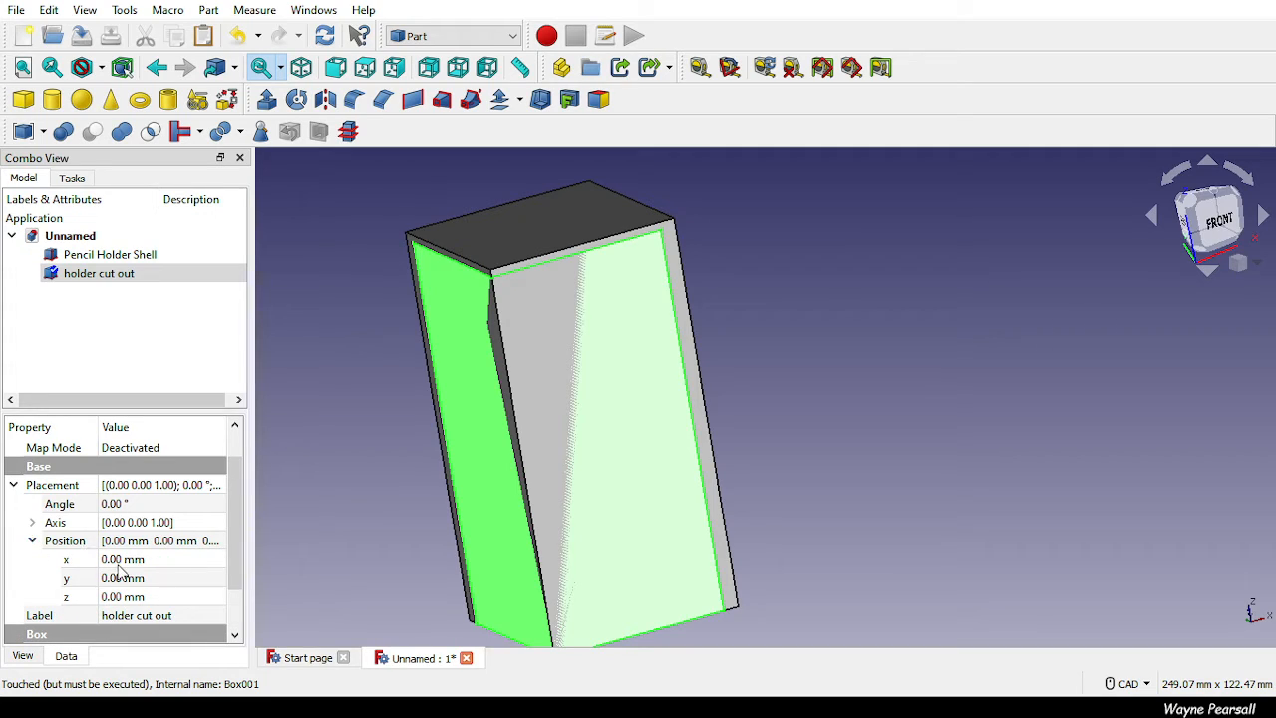
click(111, 561)
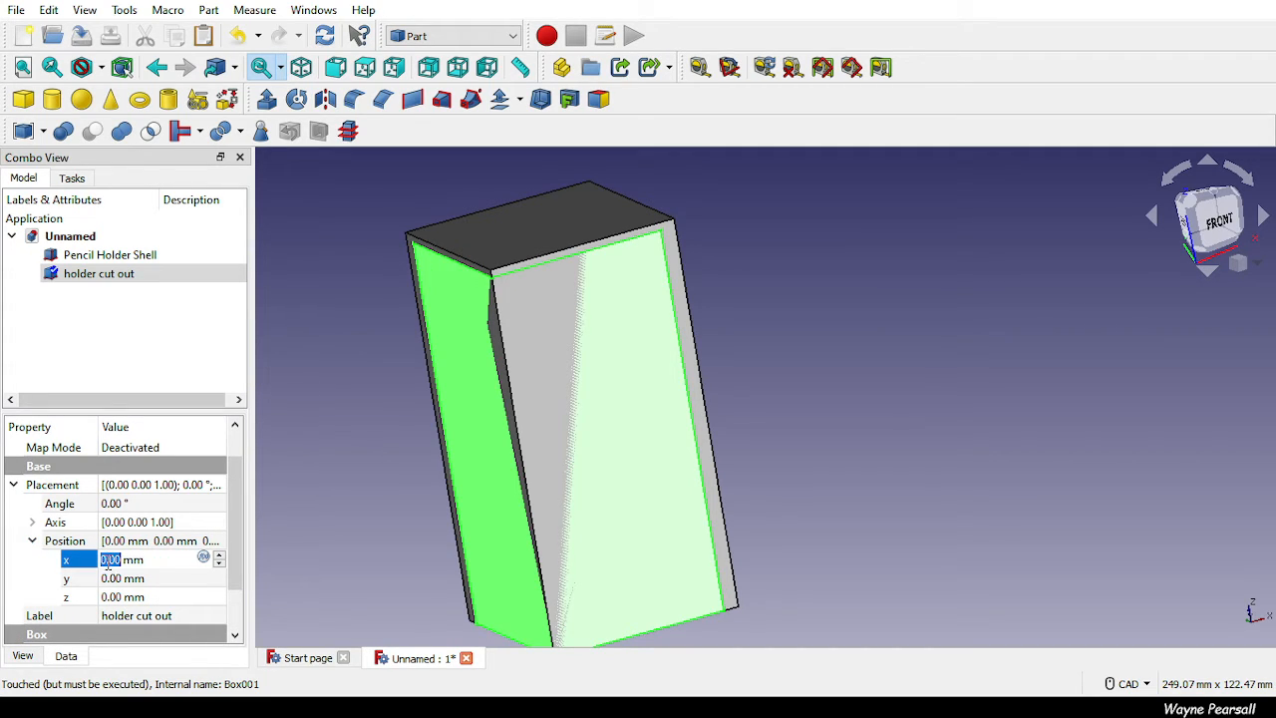
text(2)
key(Return)
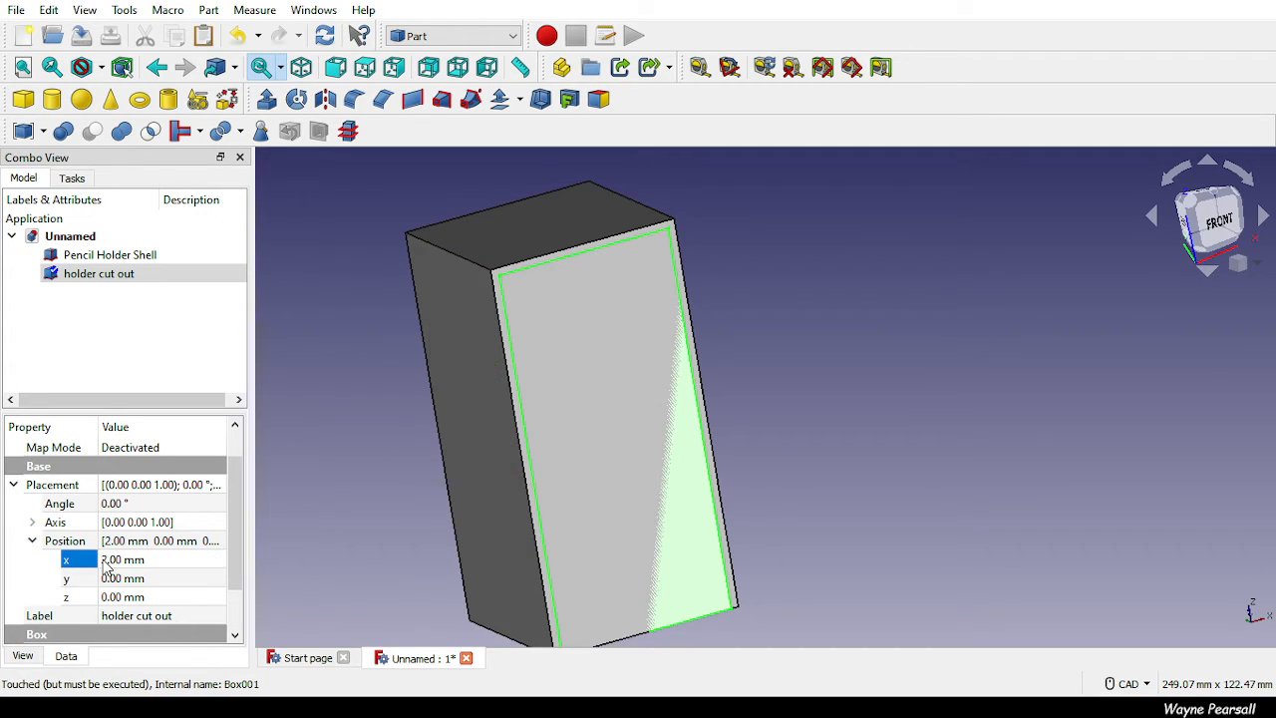
Set the y and z positions of the "holder cut out" box to 2 mm each.
click(111, 579)
text(2)
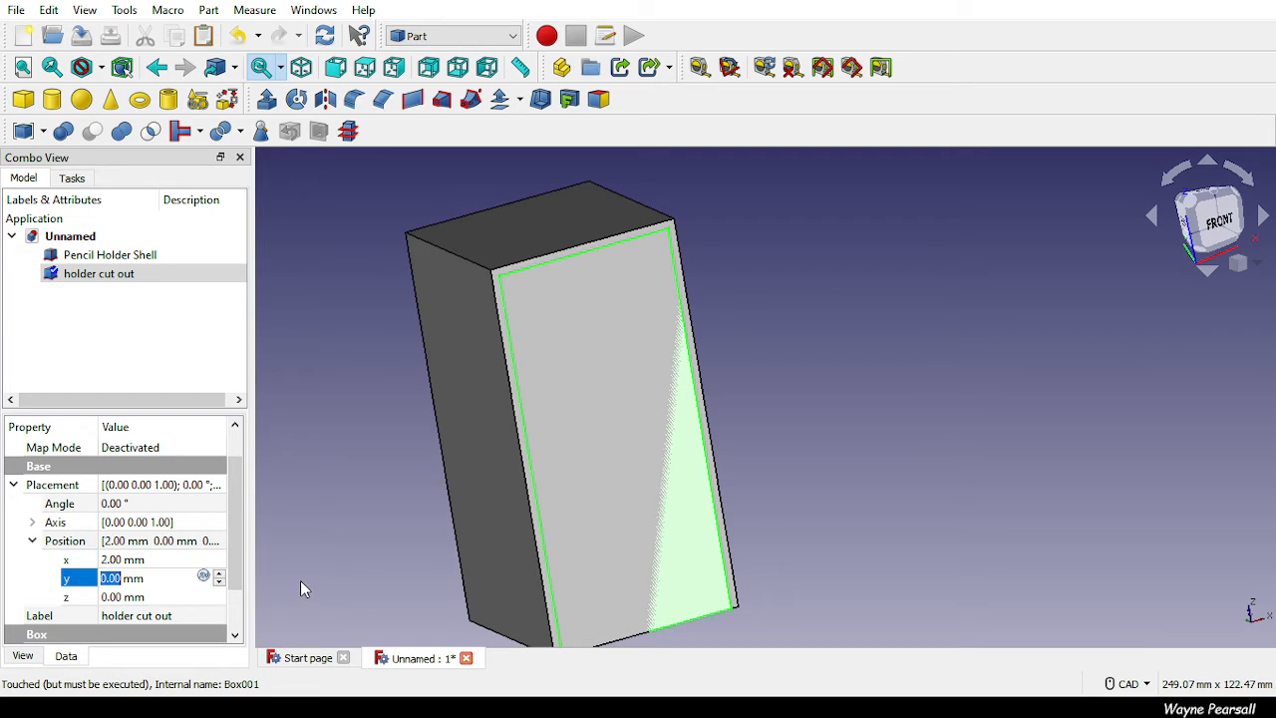
key(Return)
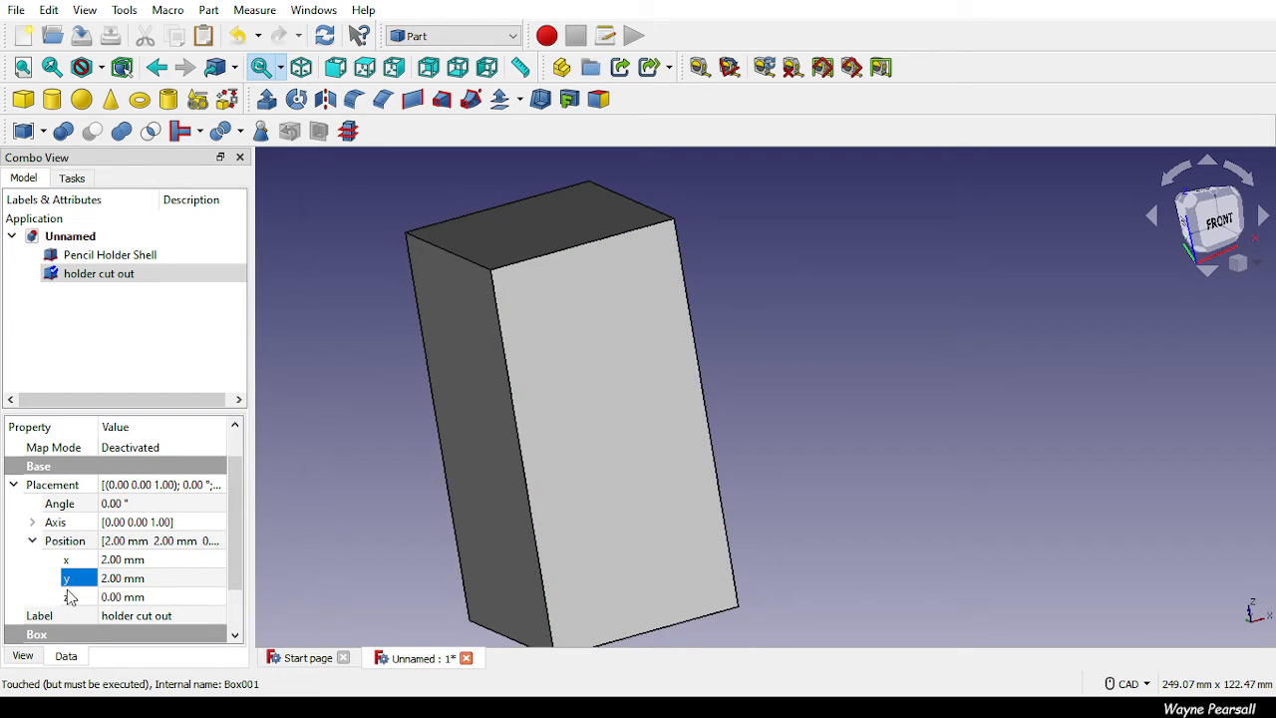
click(111, 597)
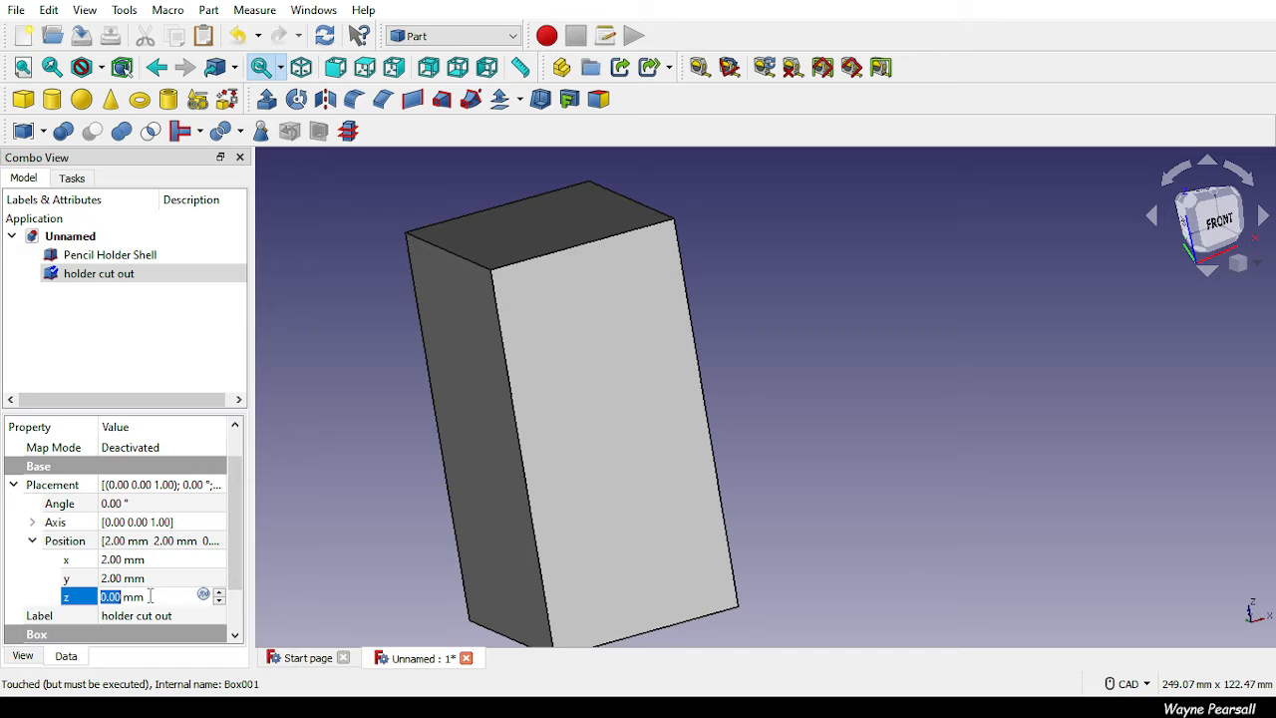
text(2)
key(Return)
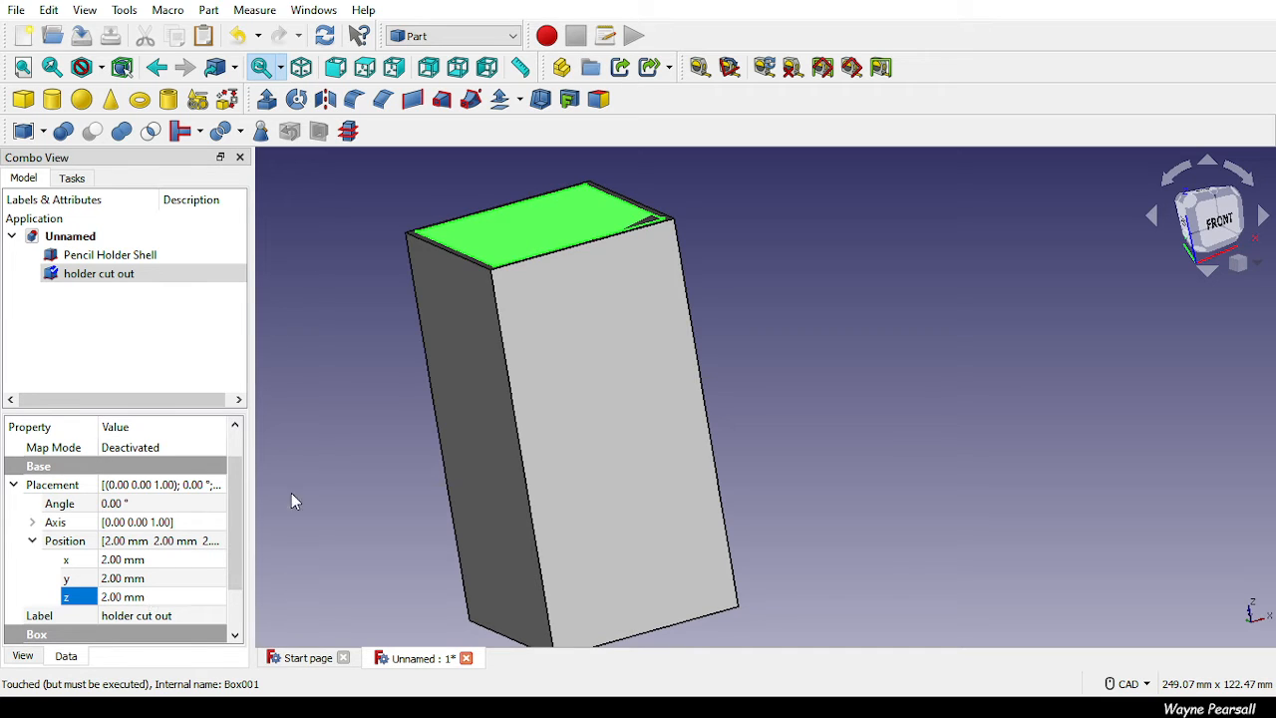
Subtract the "holder cut out" box from the Pencil Holder Shell with a Boolean cut to hollow out the pencil holder.
middle_drag(806, 345, 828, 399)
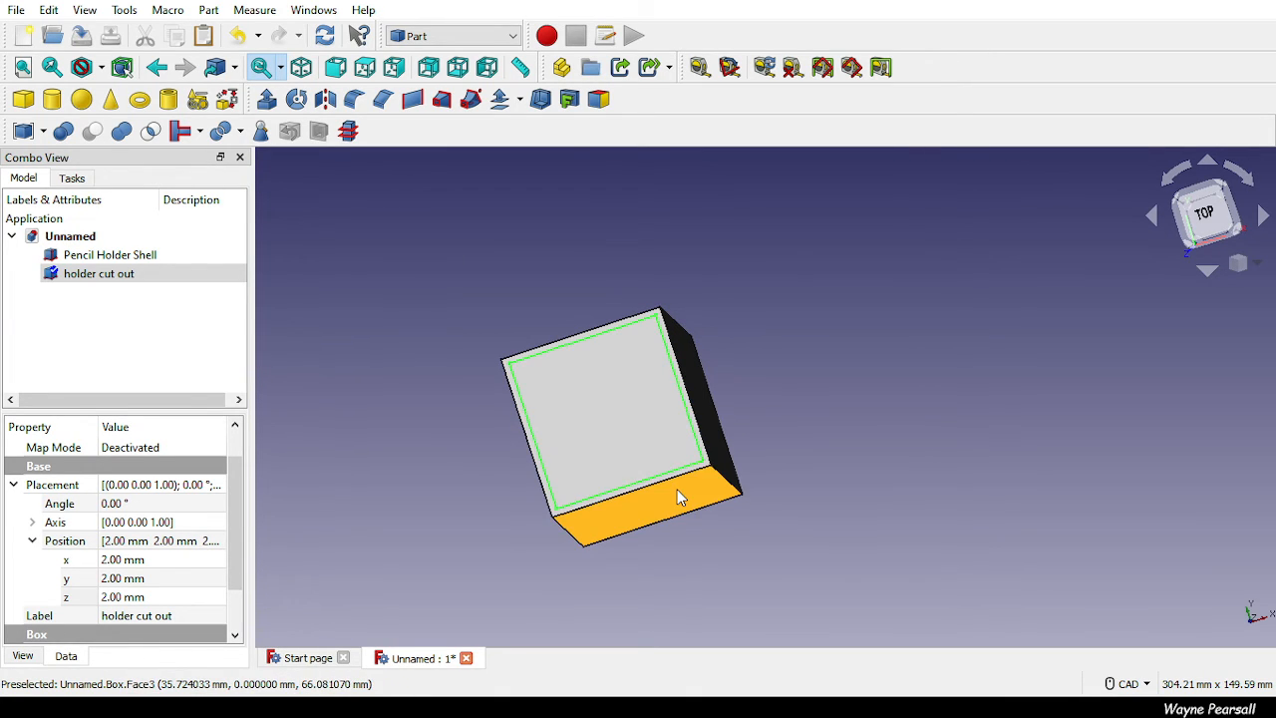
click(78, 263)
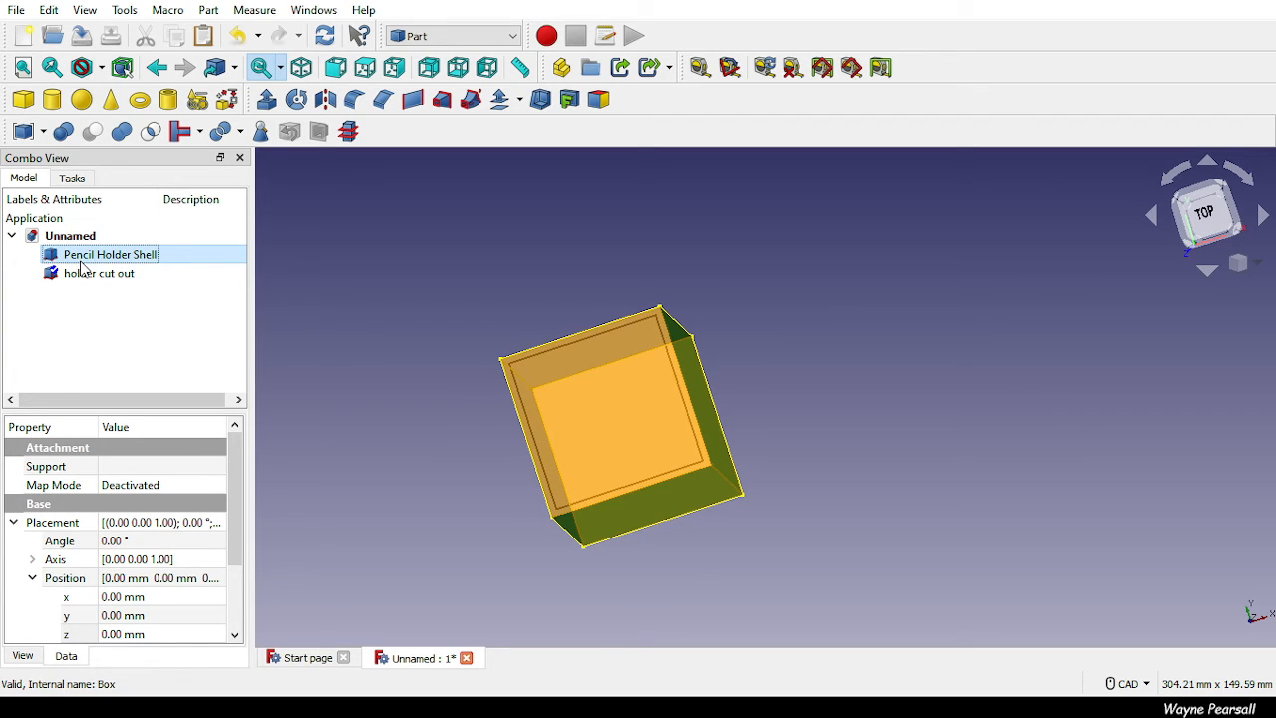
ctrl+click(92, 280)
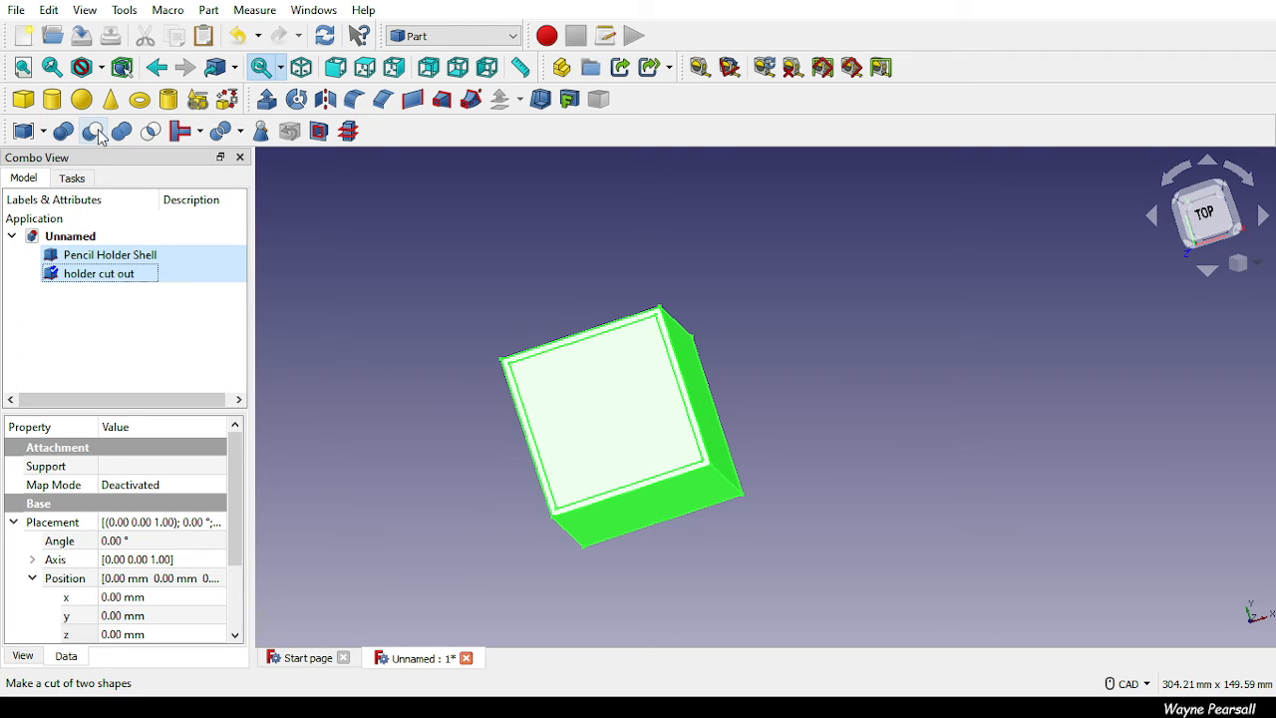
click(94, 133)
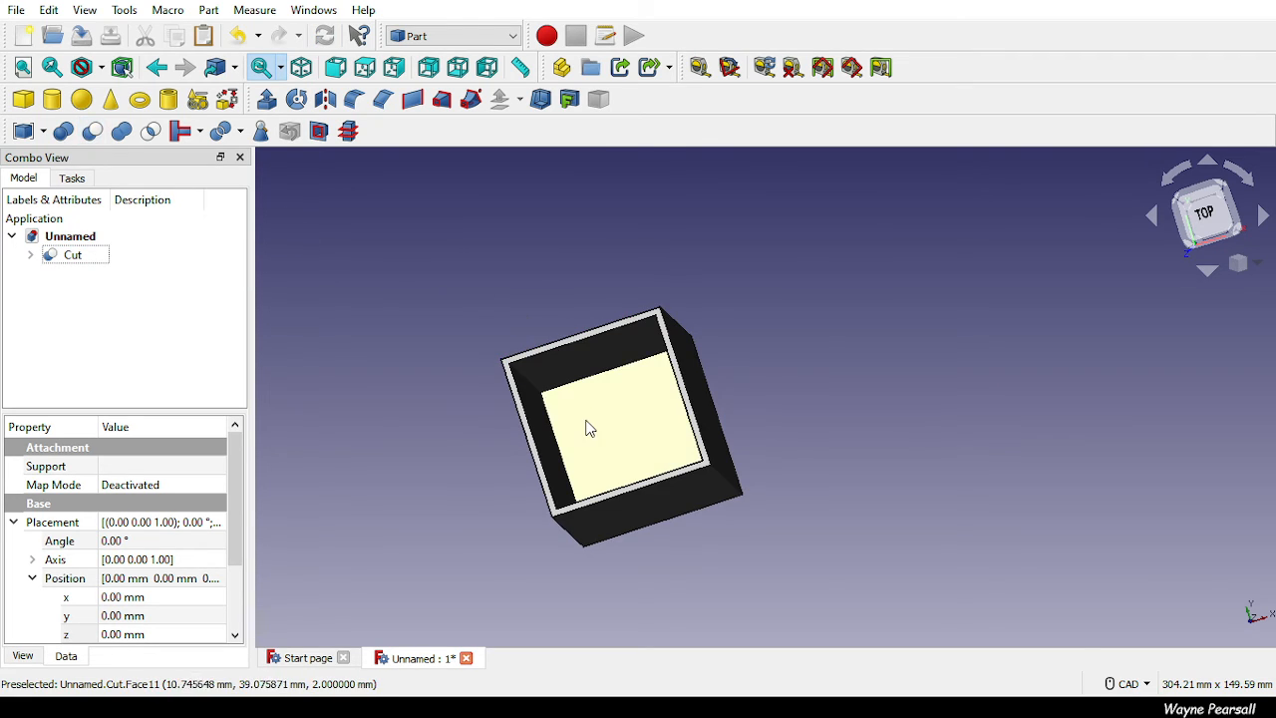
scroll(608, 367, up, 5)
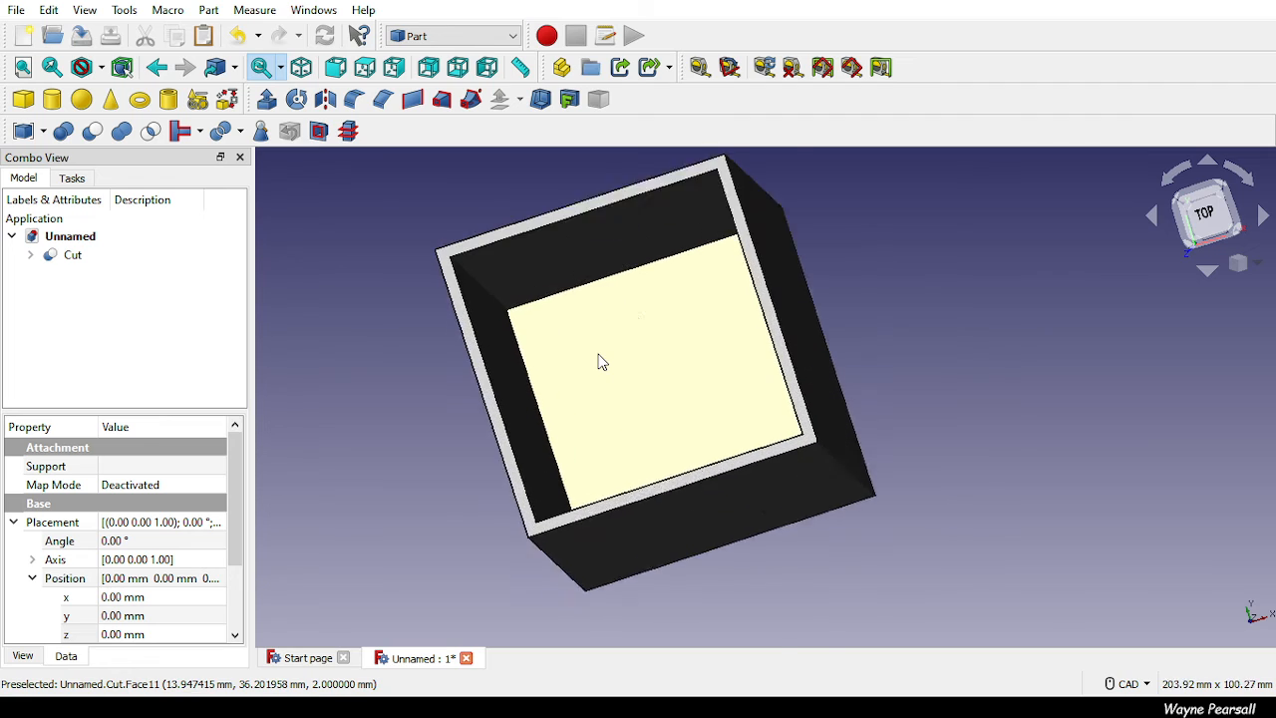
middle_drag(611, 371, 759, 375)
middle_drag(630, 344, 729, 359)
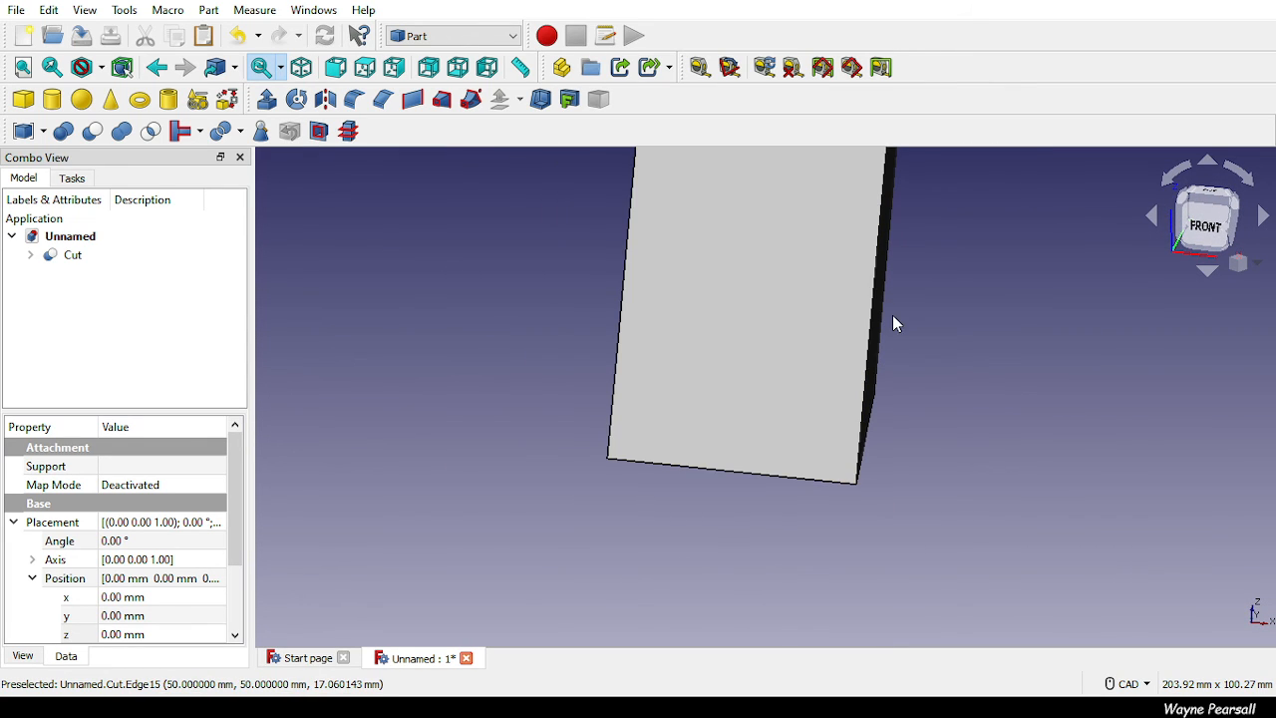
middle_drag(894, 317, 546, 590)
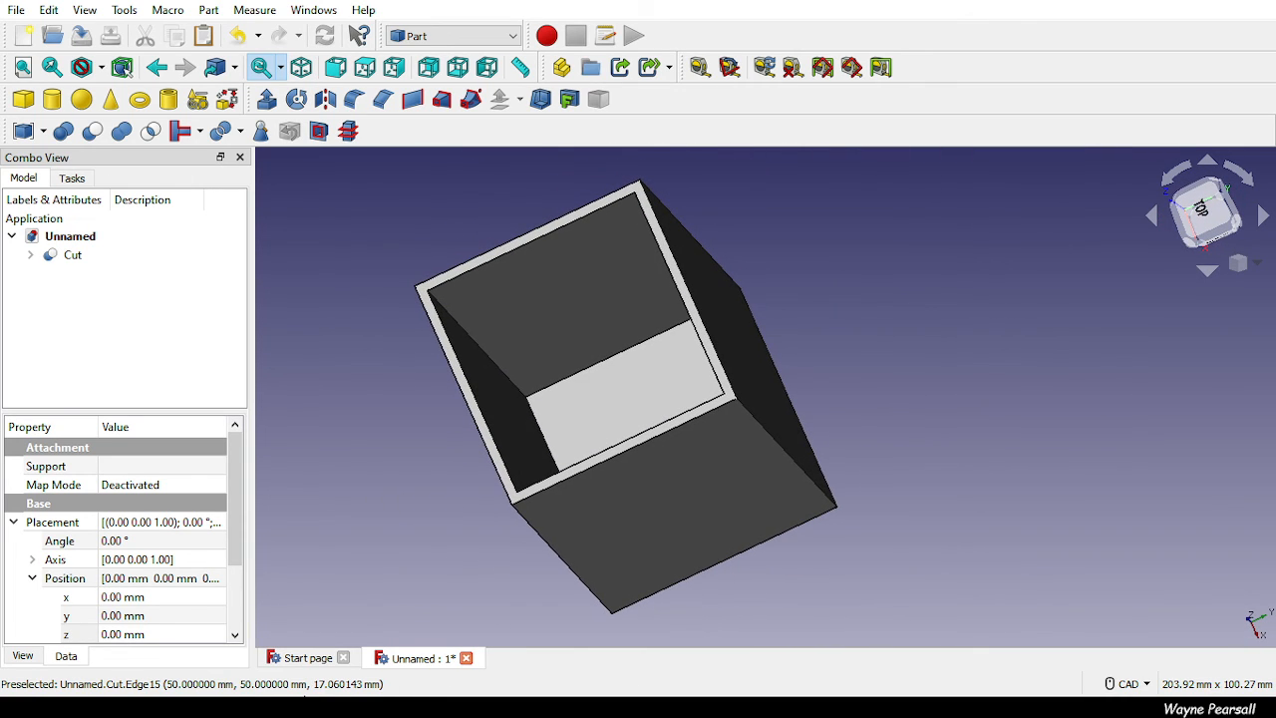